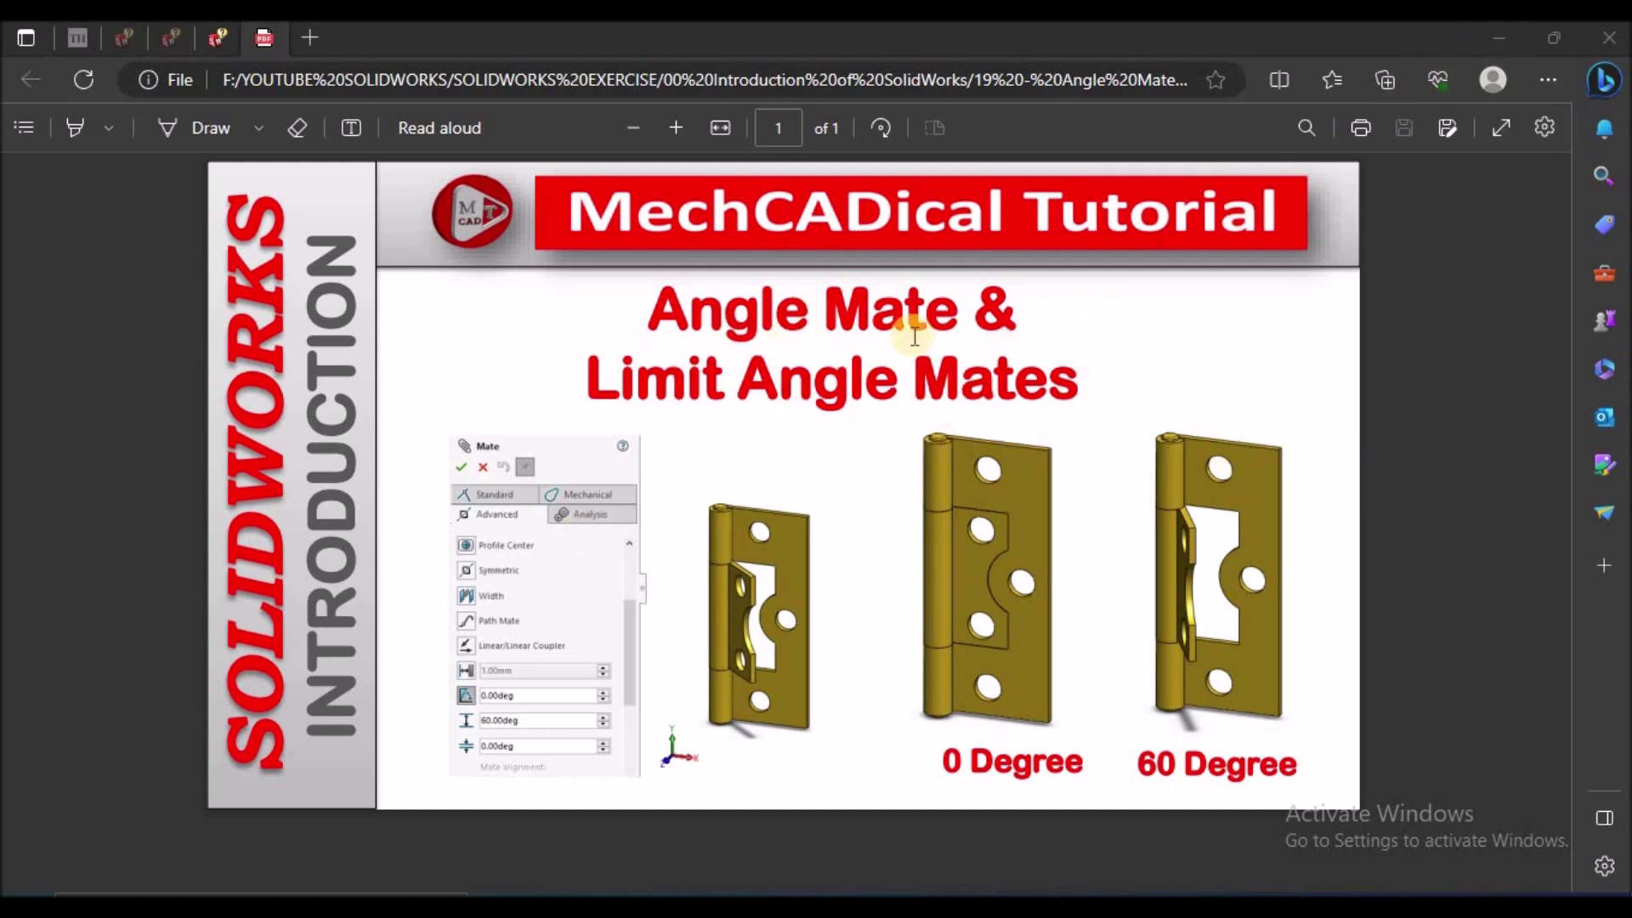
# Minimize the Edge window that shows the angle-mate tutorial PDF.
pyautogui.click(1497, 38)
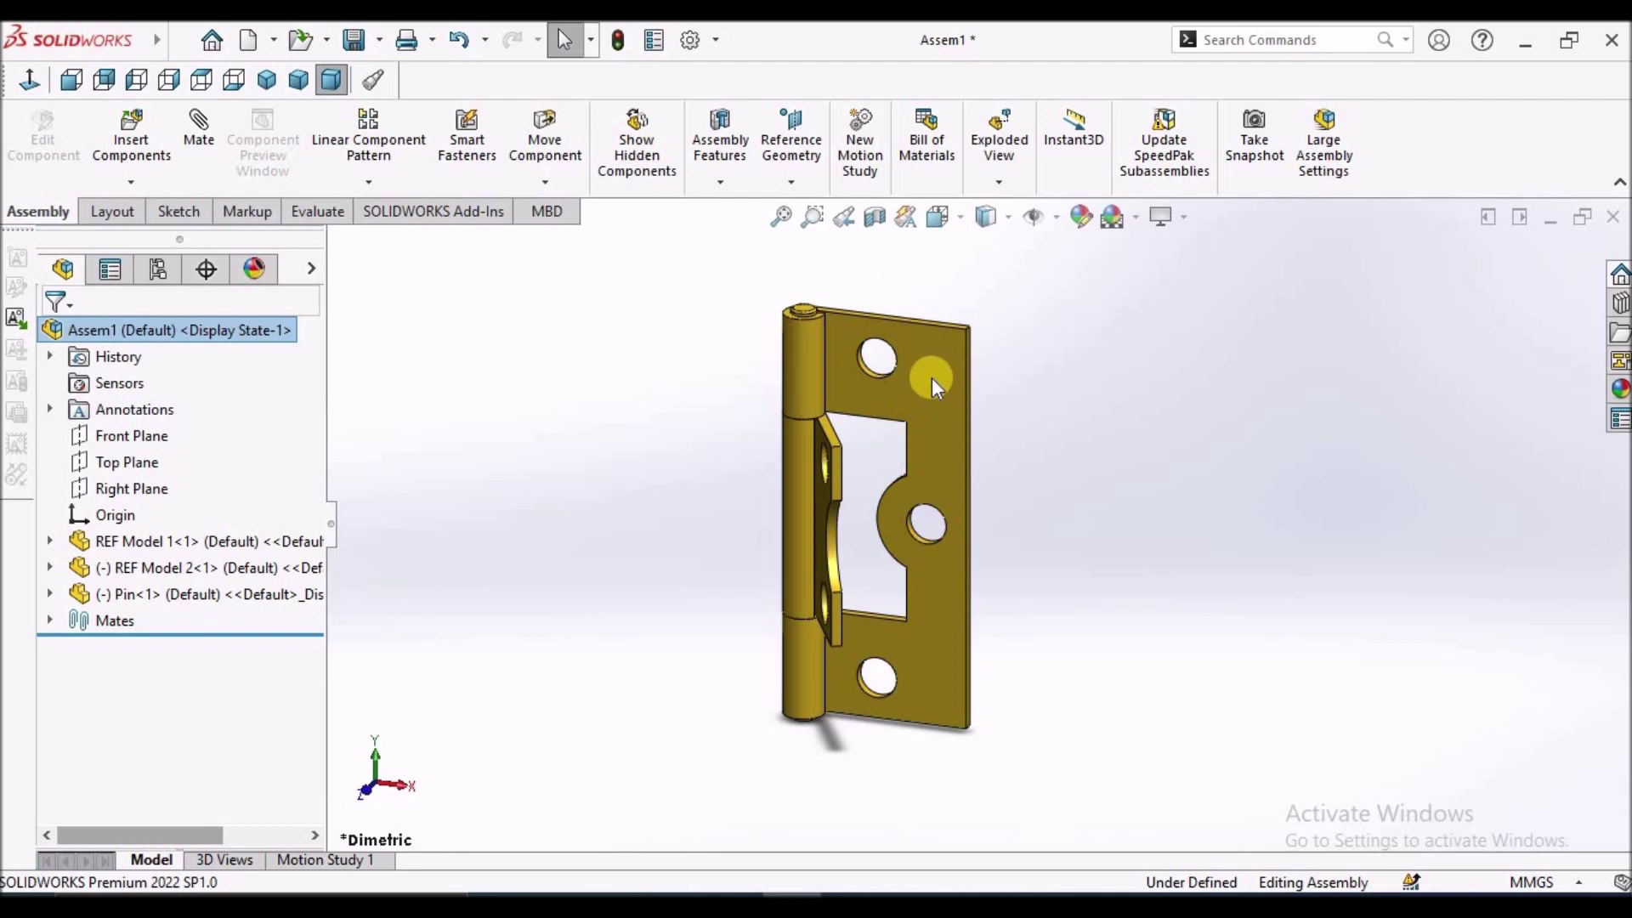
# Drag the small hinge leaf around the pin to test that it rotates freely.
pyautogui.scroll(-2, 932, 377)
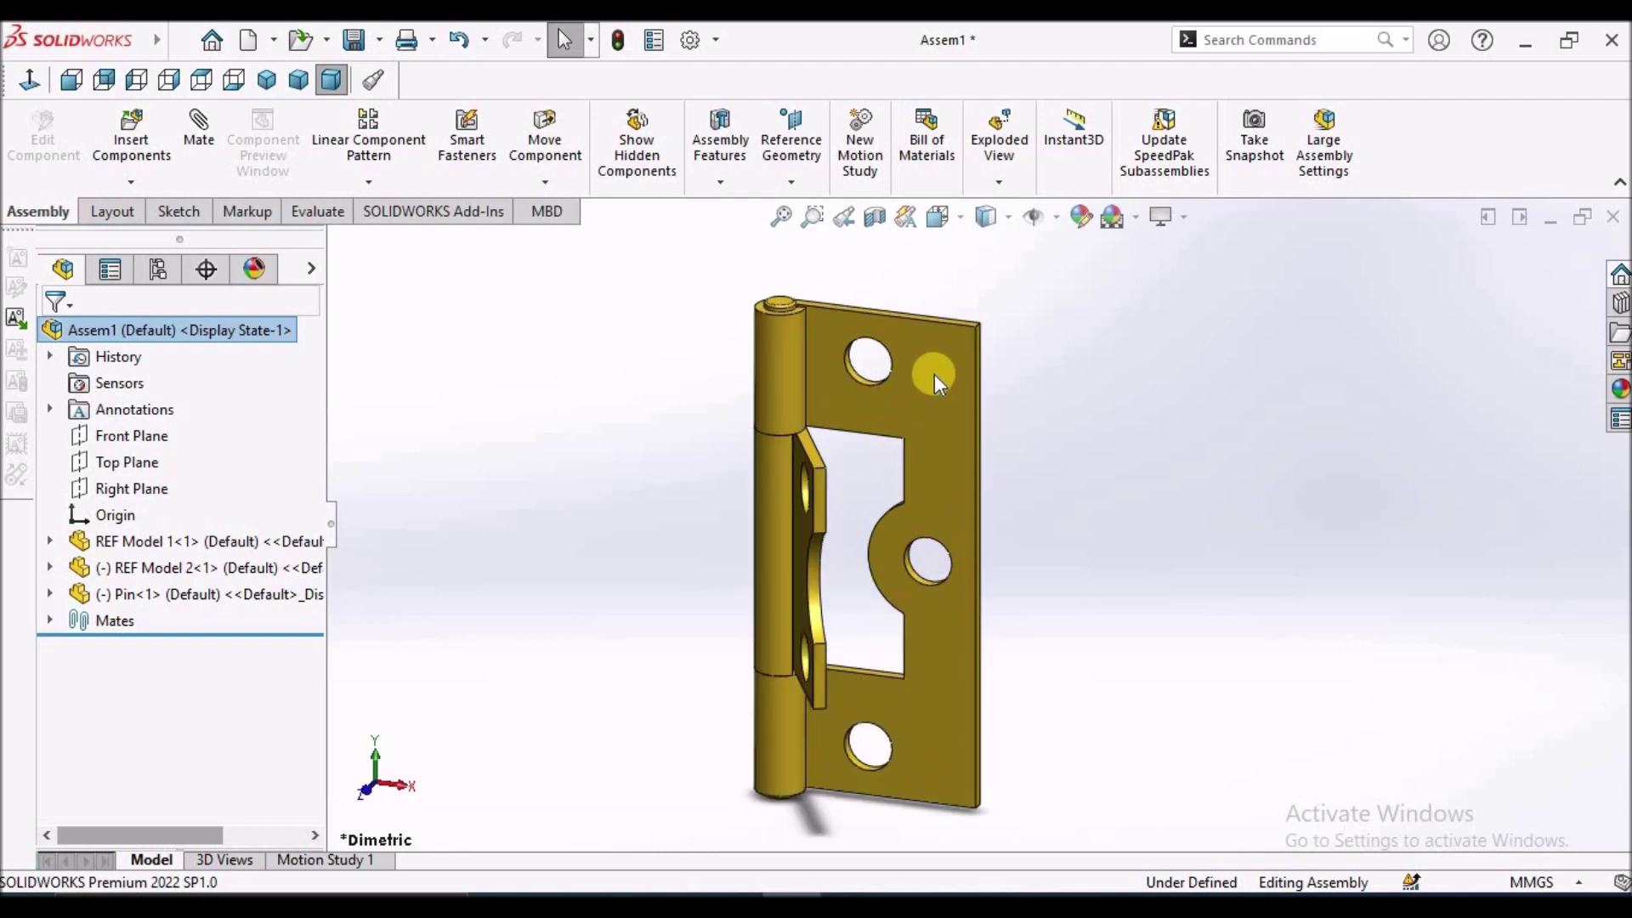
pyautogui.click(941, 426)
pyautogui.moveTo(813, 537); pyautogui.dragTo(1031, 535)
pyautogui.click(1028, 530)
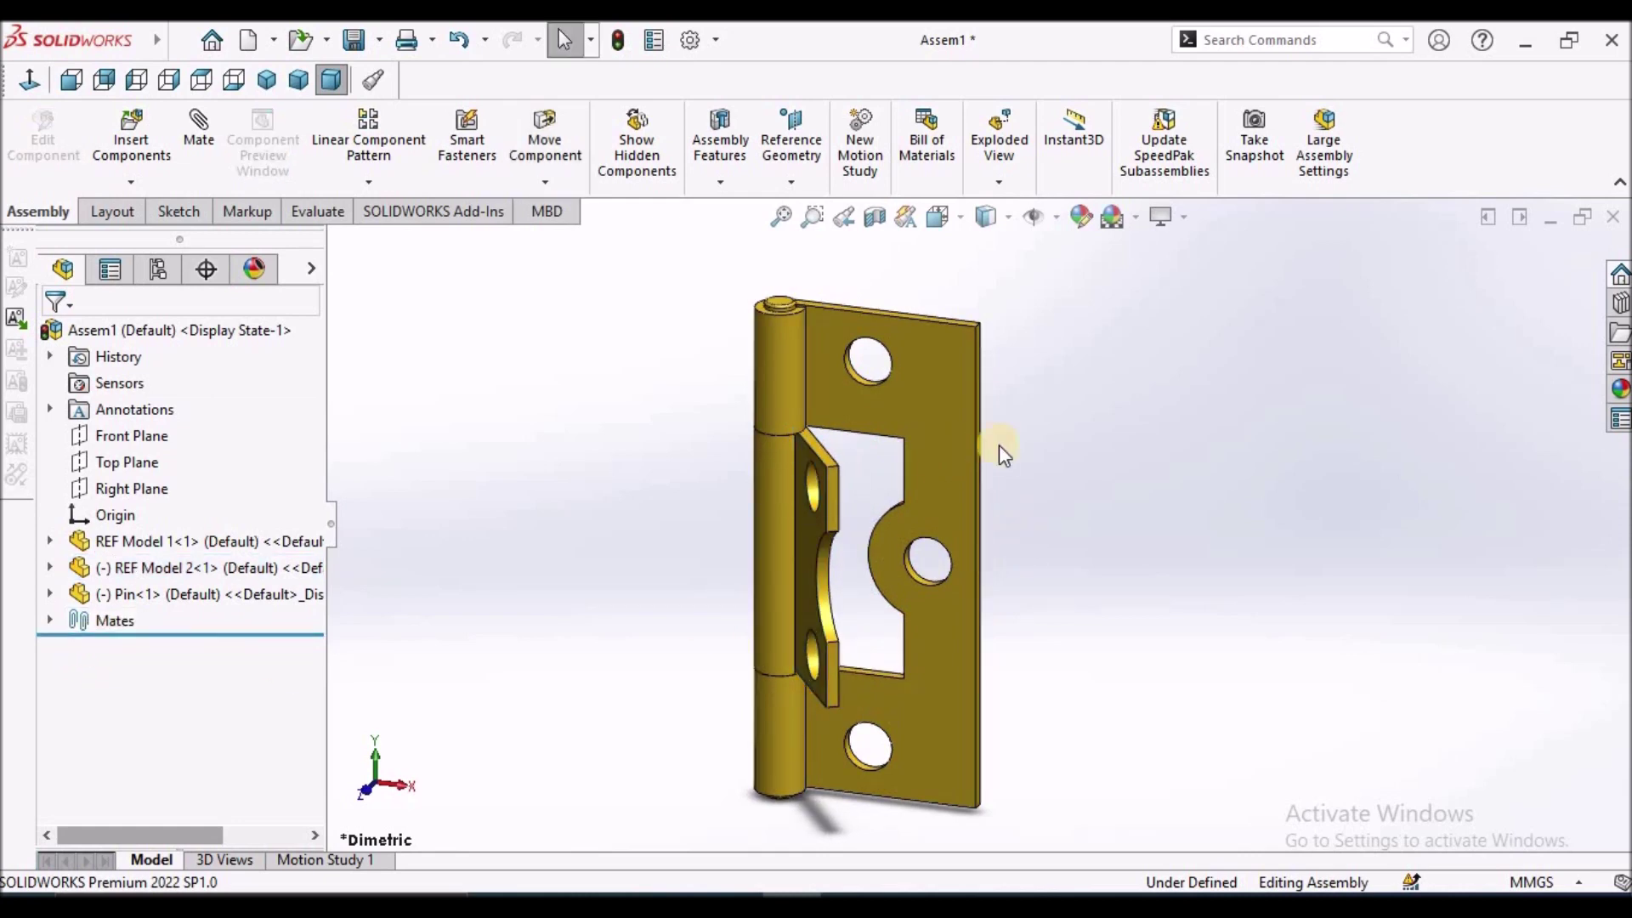
# Swing the leaf behind the other leaf until it is nearly flat, then restore the Dimetric view.
pyautogui.moveTo(1222, 414); pyautogui.dragTo(1011, 510, button='middle')
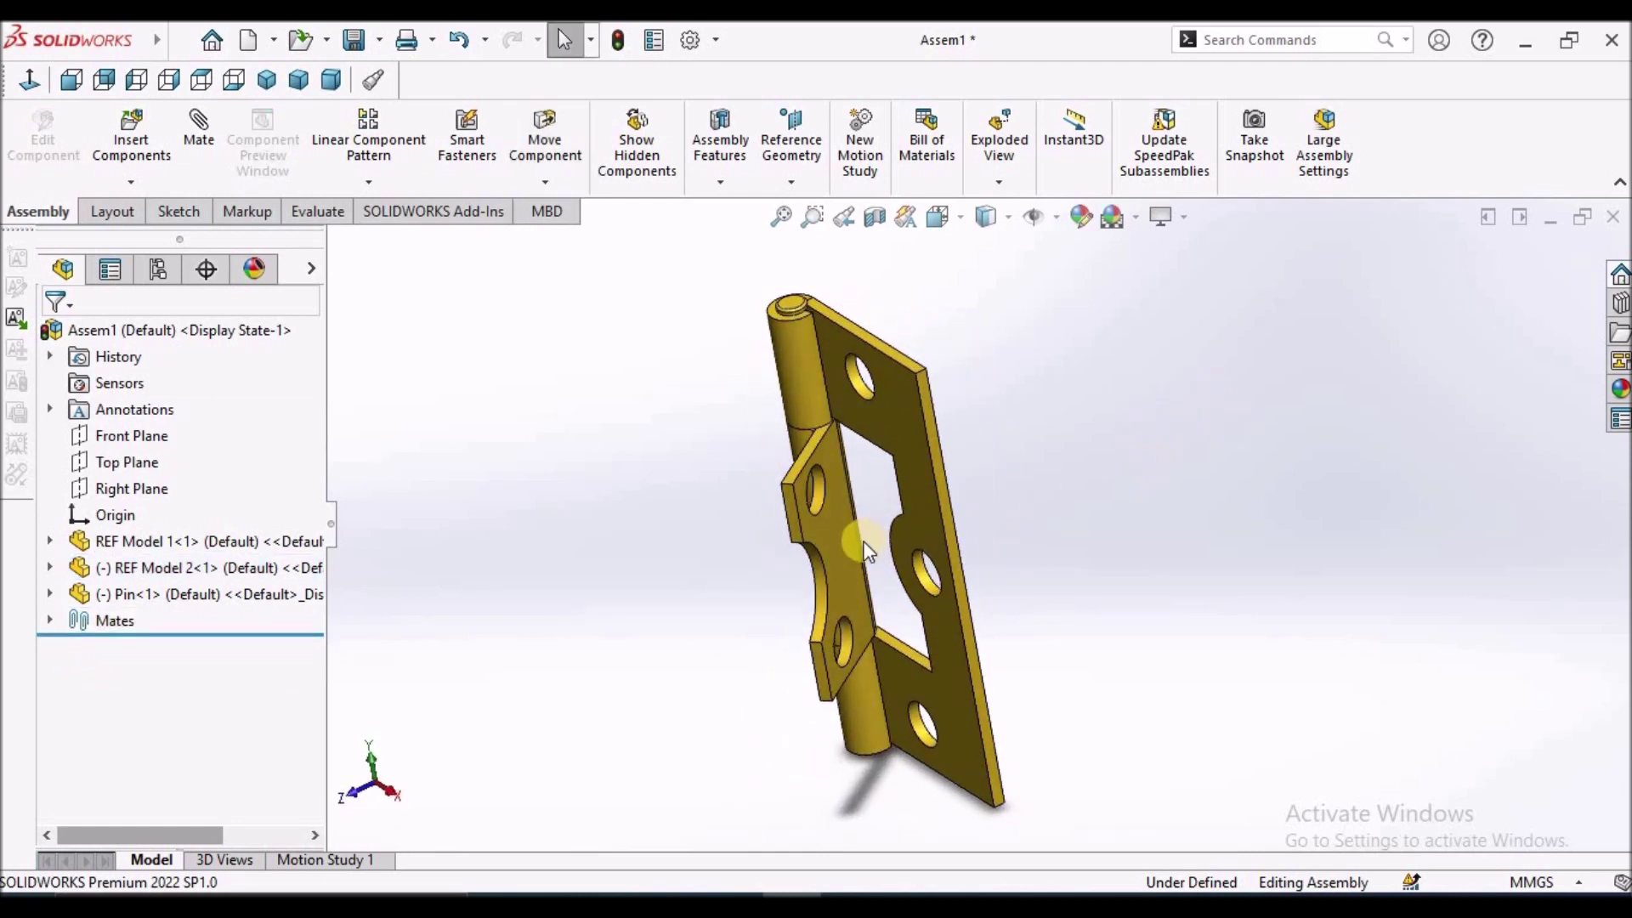
pyautogui.moveTo(823, 556); pyautogui.dragTo(716, 553)
pyautogui.click(606, 554)
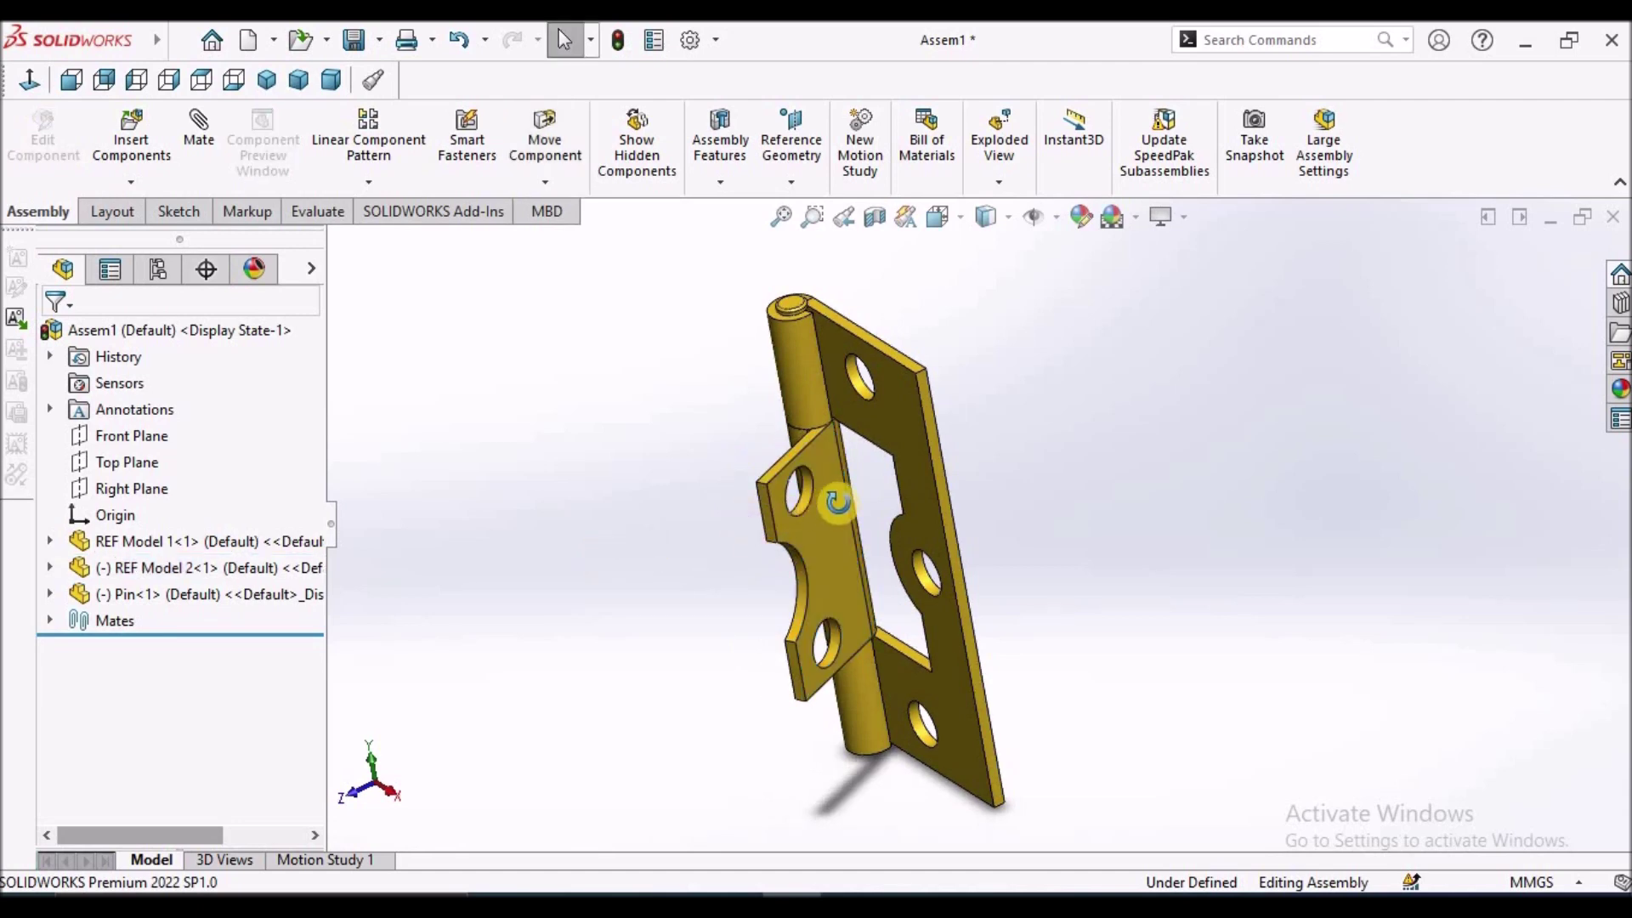
pyautogui.moveTo(839, 500); pyautogui.dragTo(875, 578, button='middle')
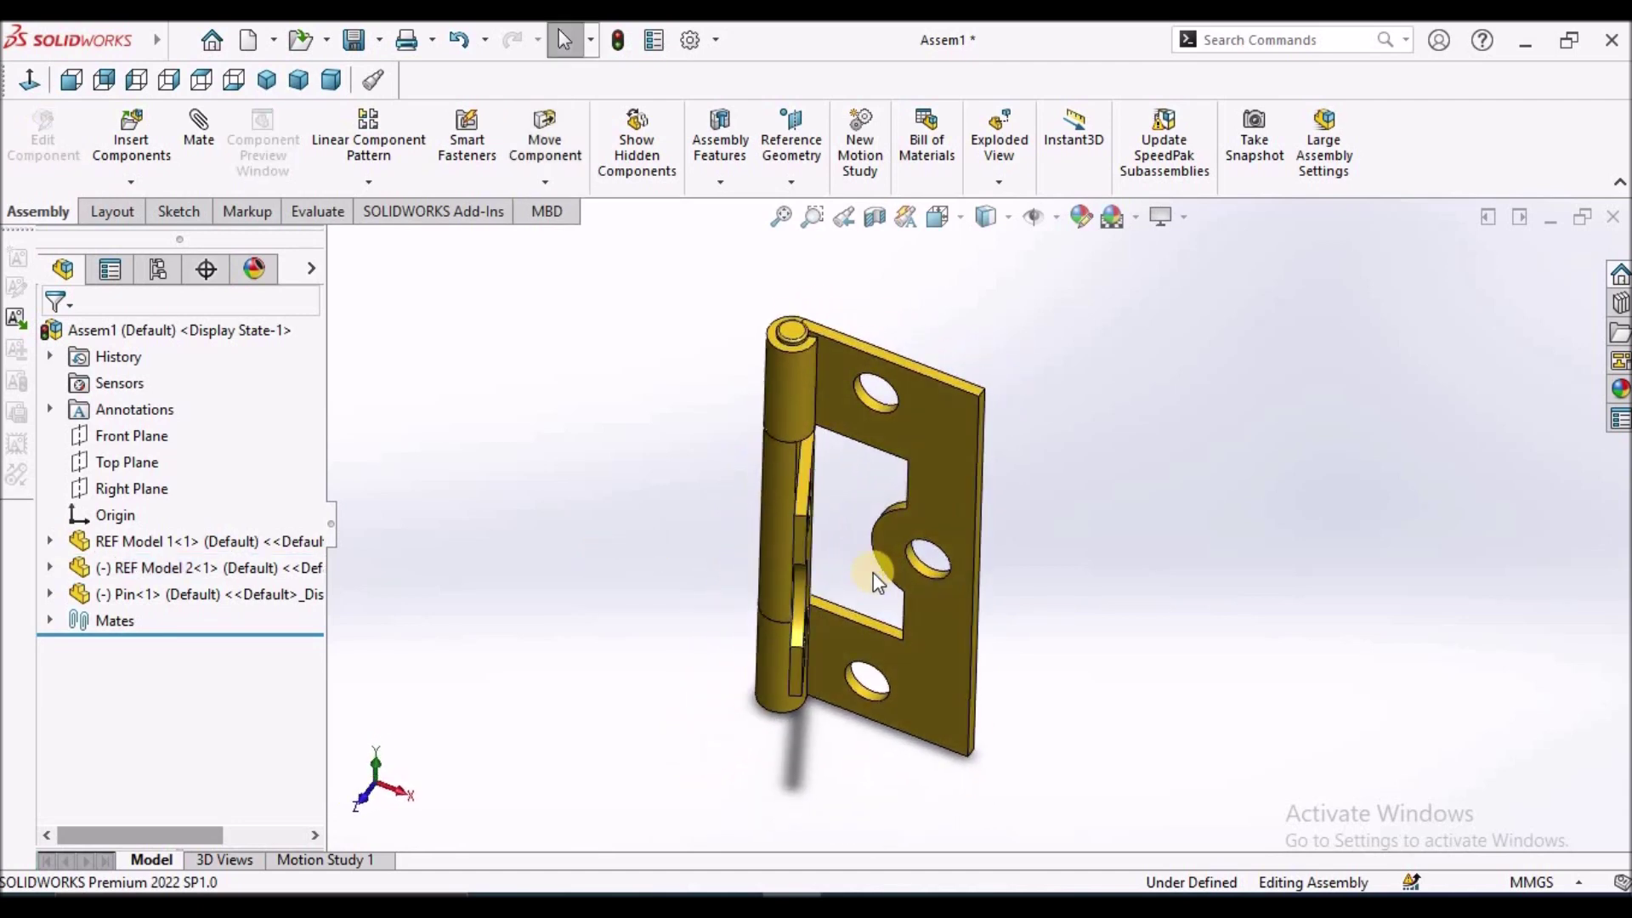
pyautogui.click(336, 76)
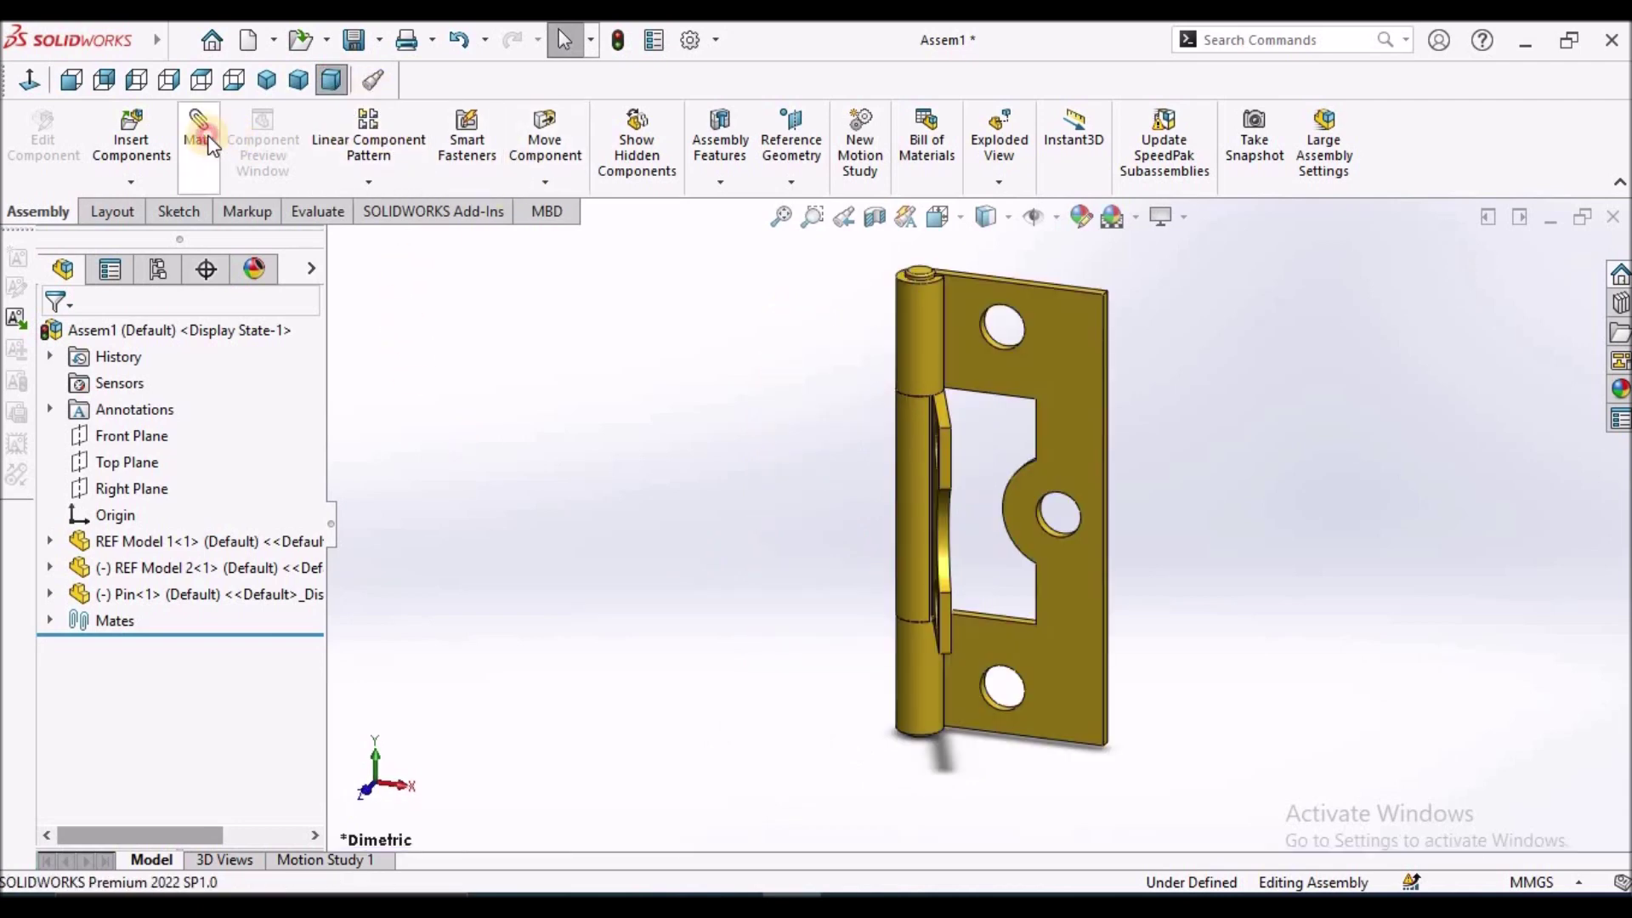
# Create an Angle mate of 0 degrees between a face on each of the two hinge leaves.
pyautogui.click(207, 135)
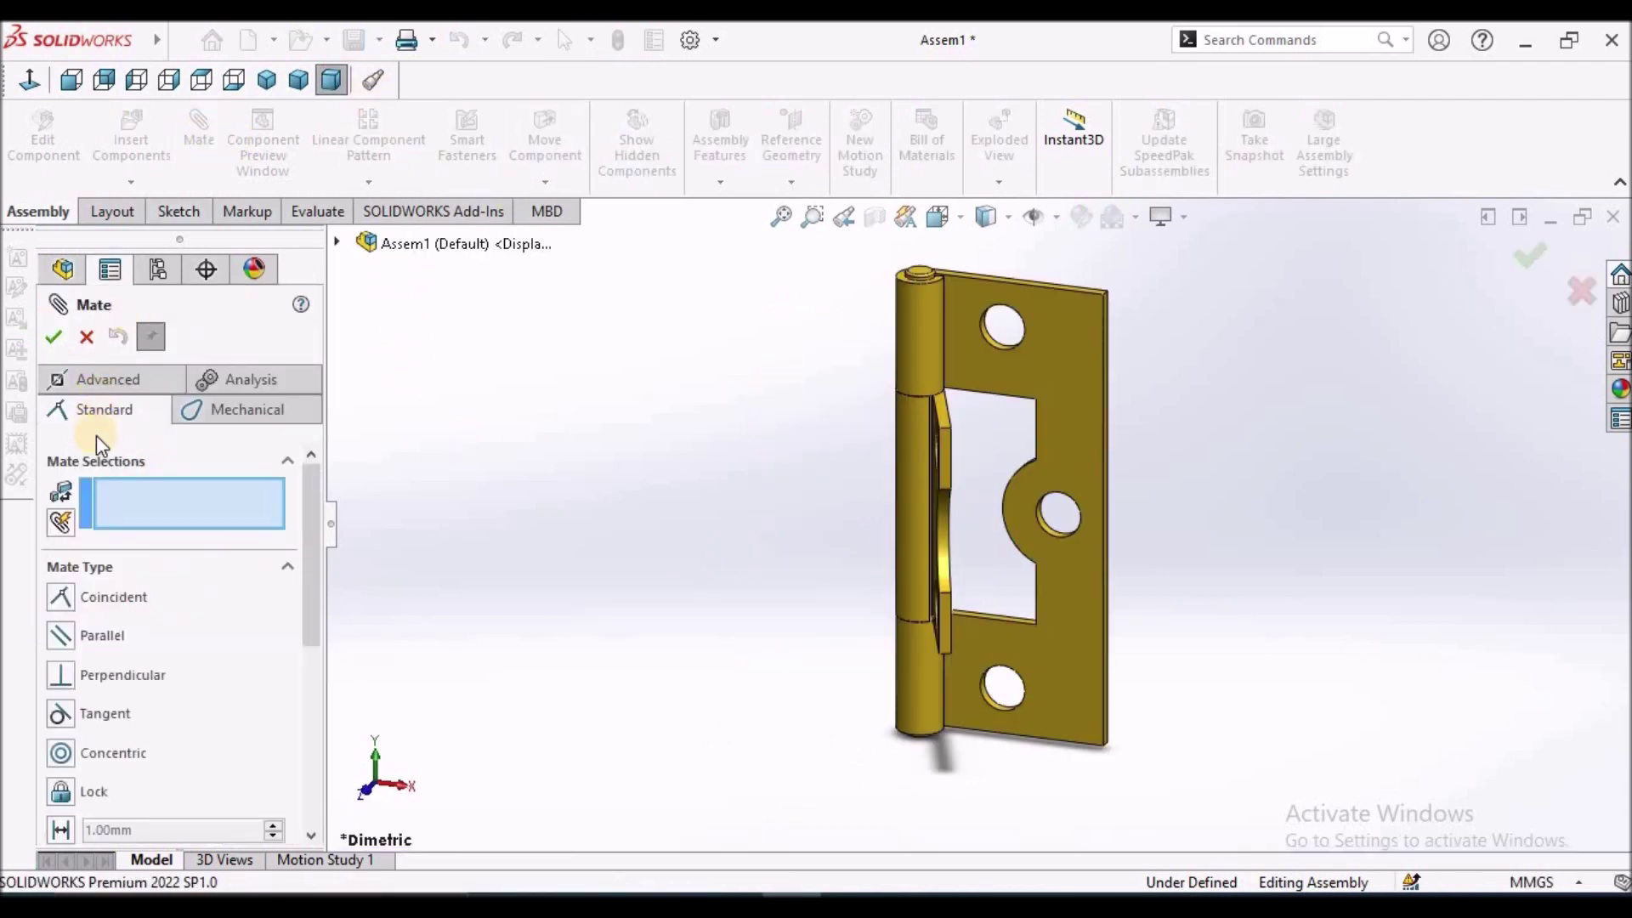
pyautogui.scroll(-3, 311, 633)
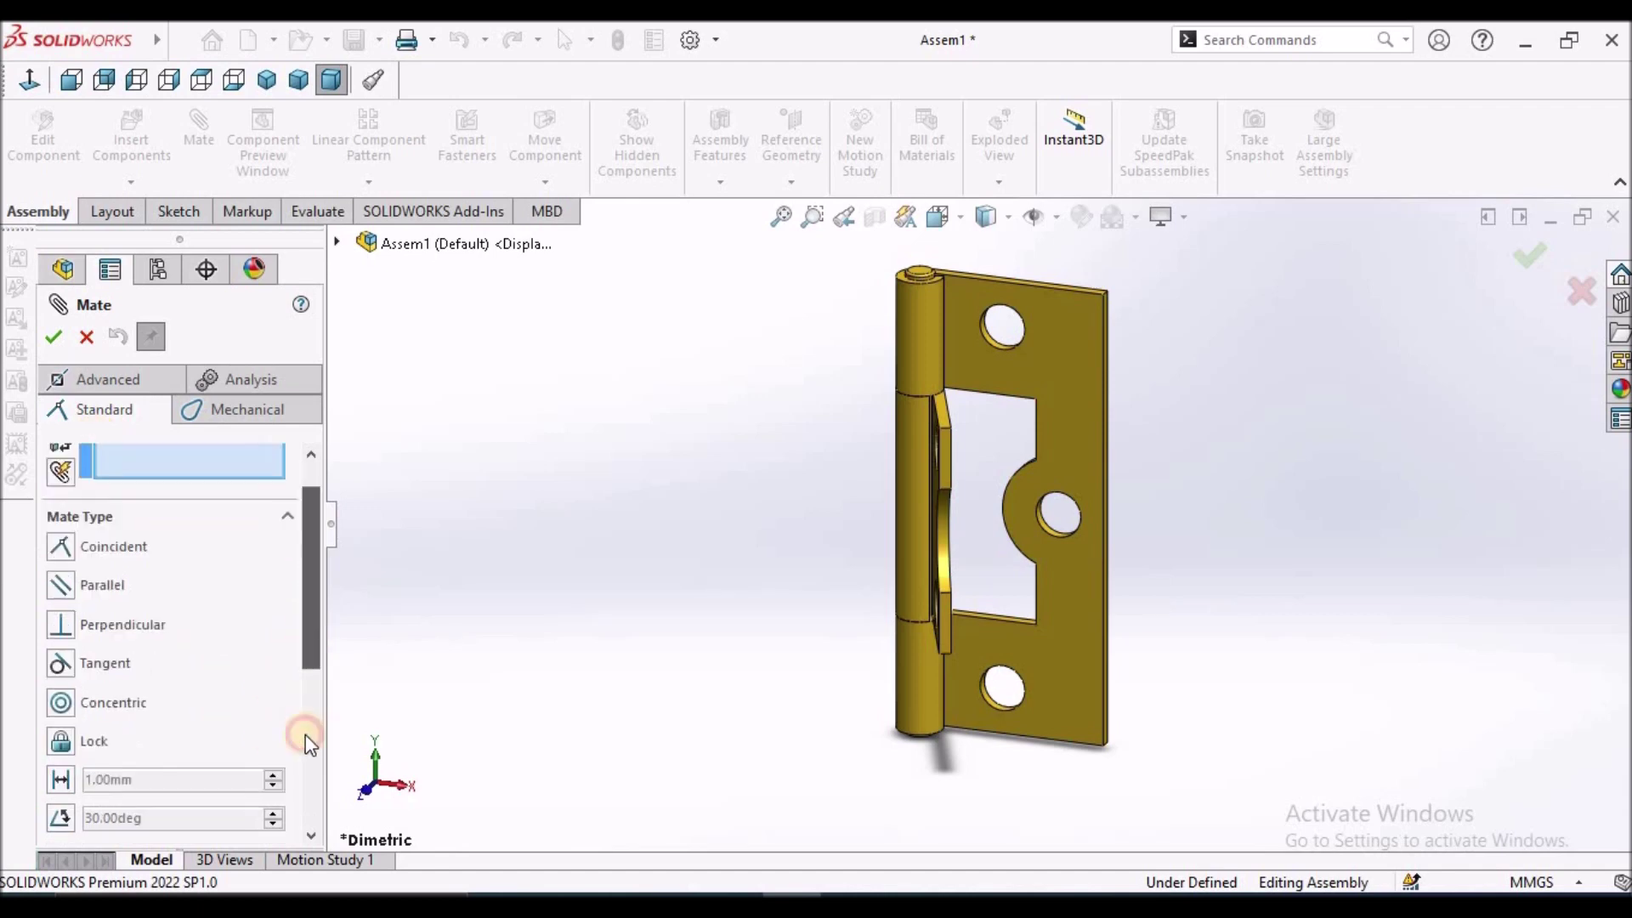
pyautogui.click(58, 592)
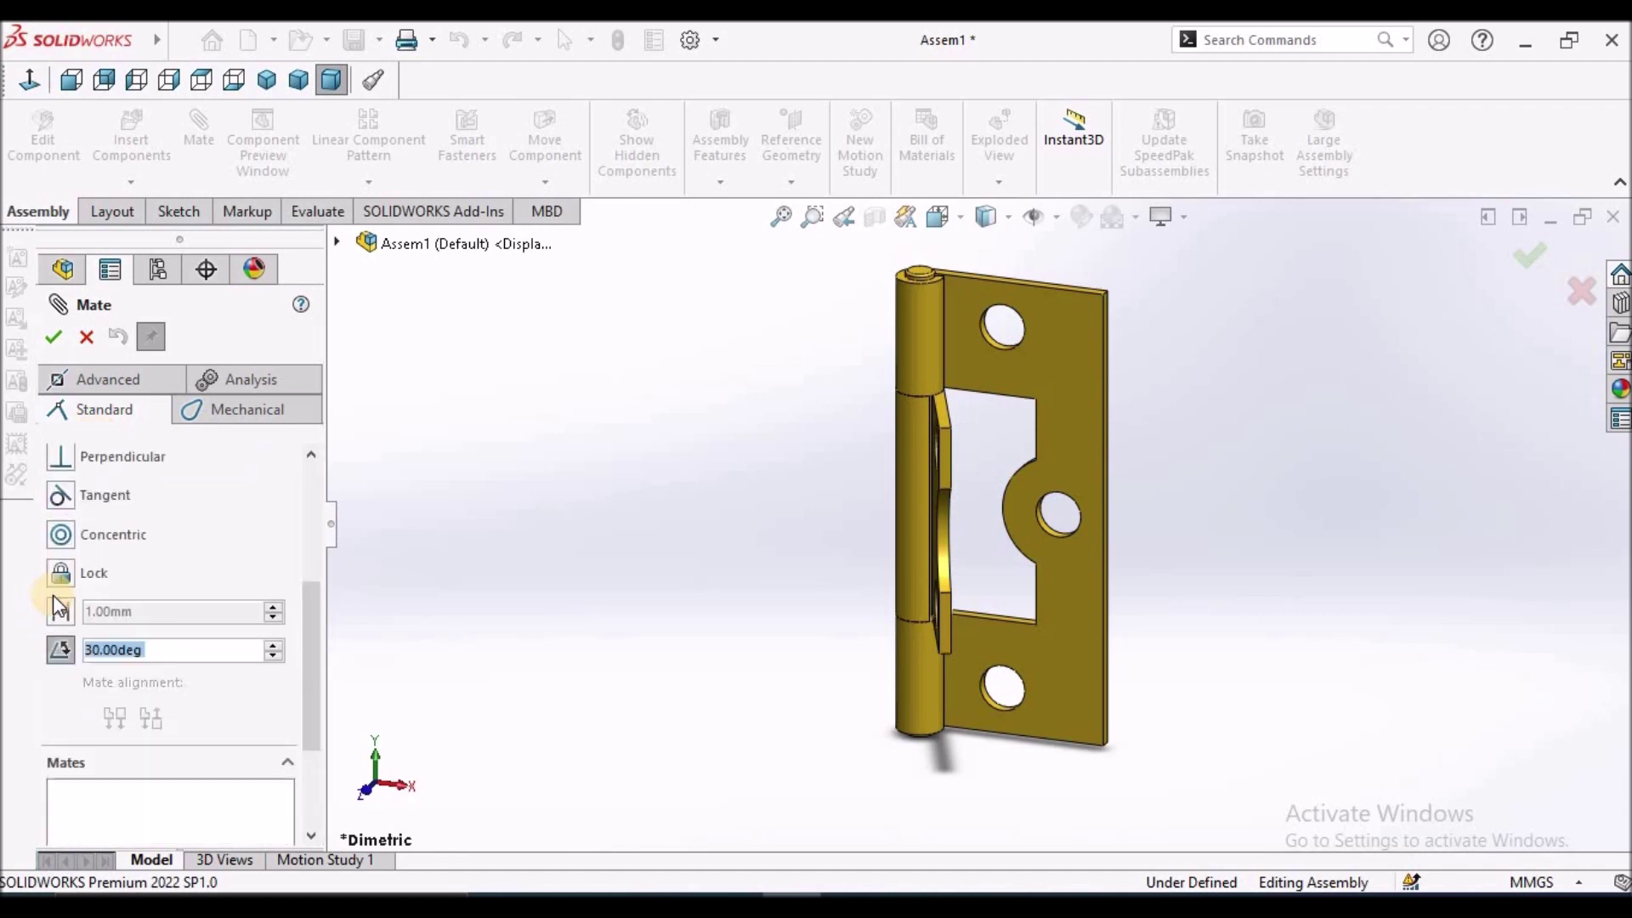
pyautogui.click(1054, 362)
pyautogui.moveTo(1054, 362); pyautogui.dragTo(1110, 391, button='middle')
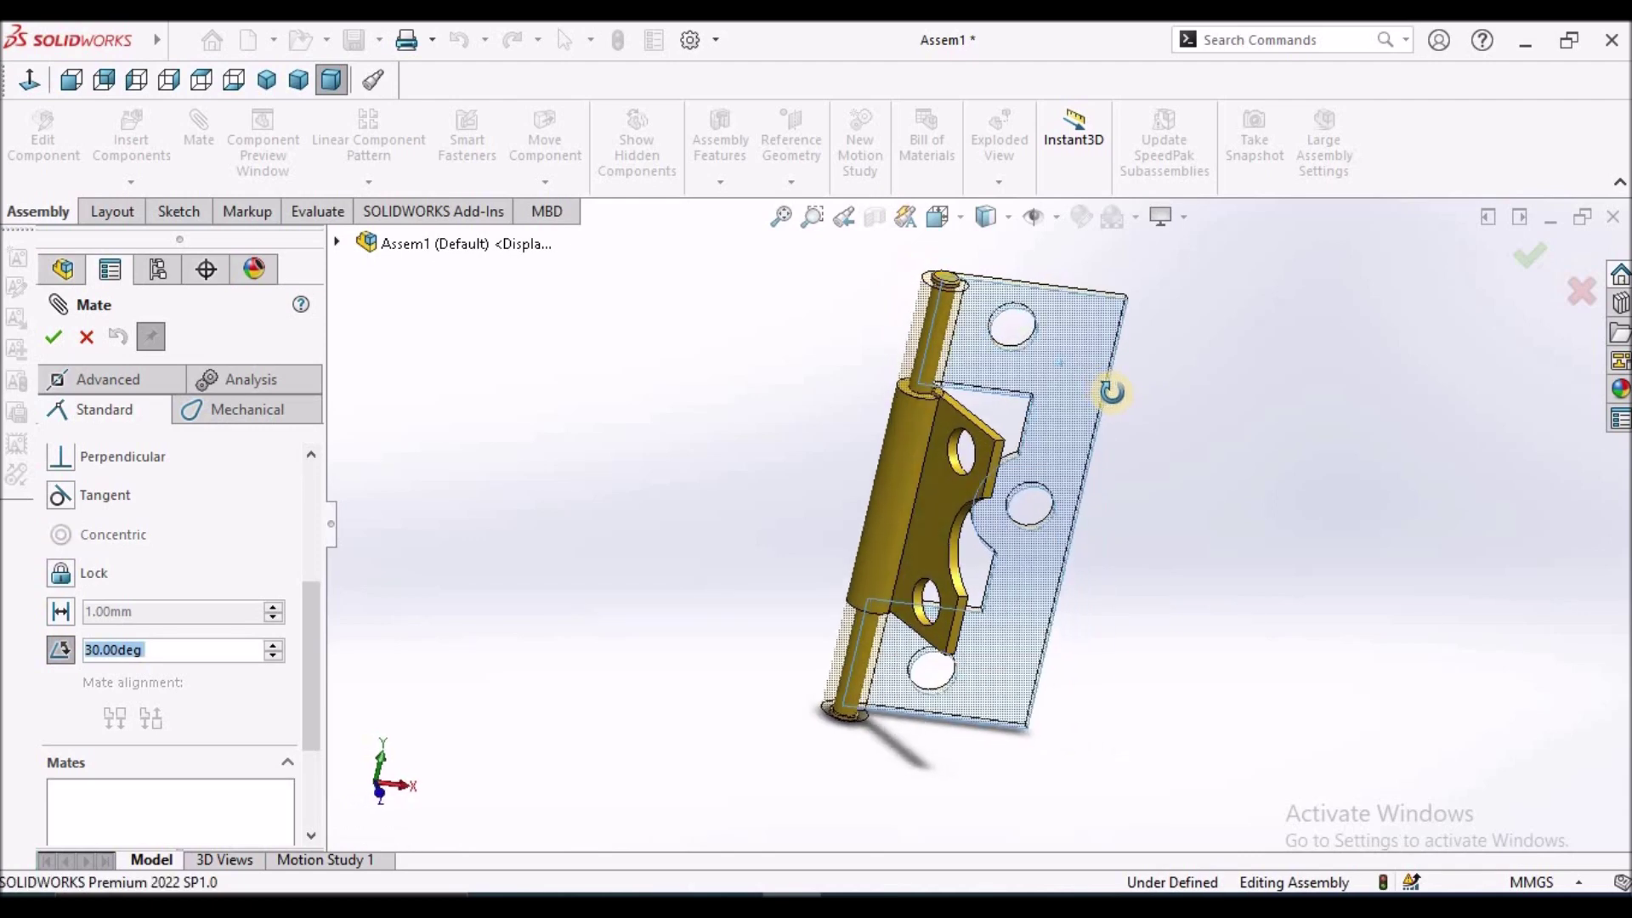
pyautogui.click(1016, 503)
pyautogui.click(942, 508)
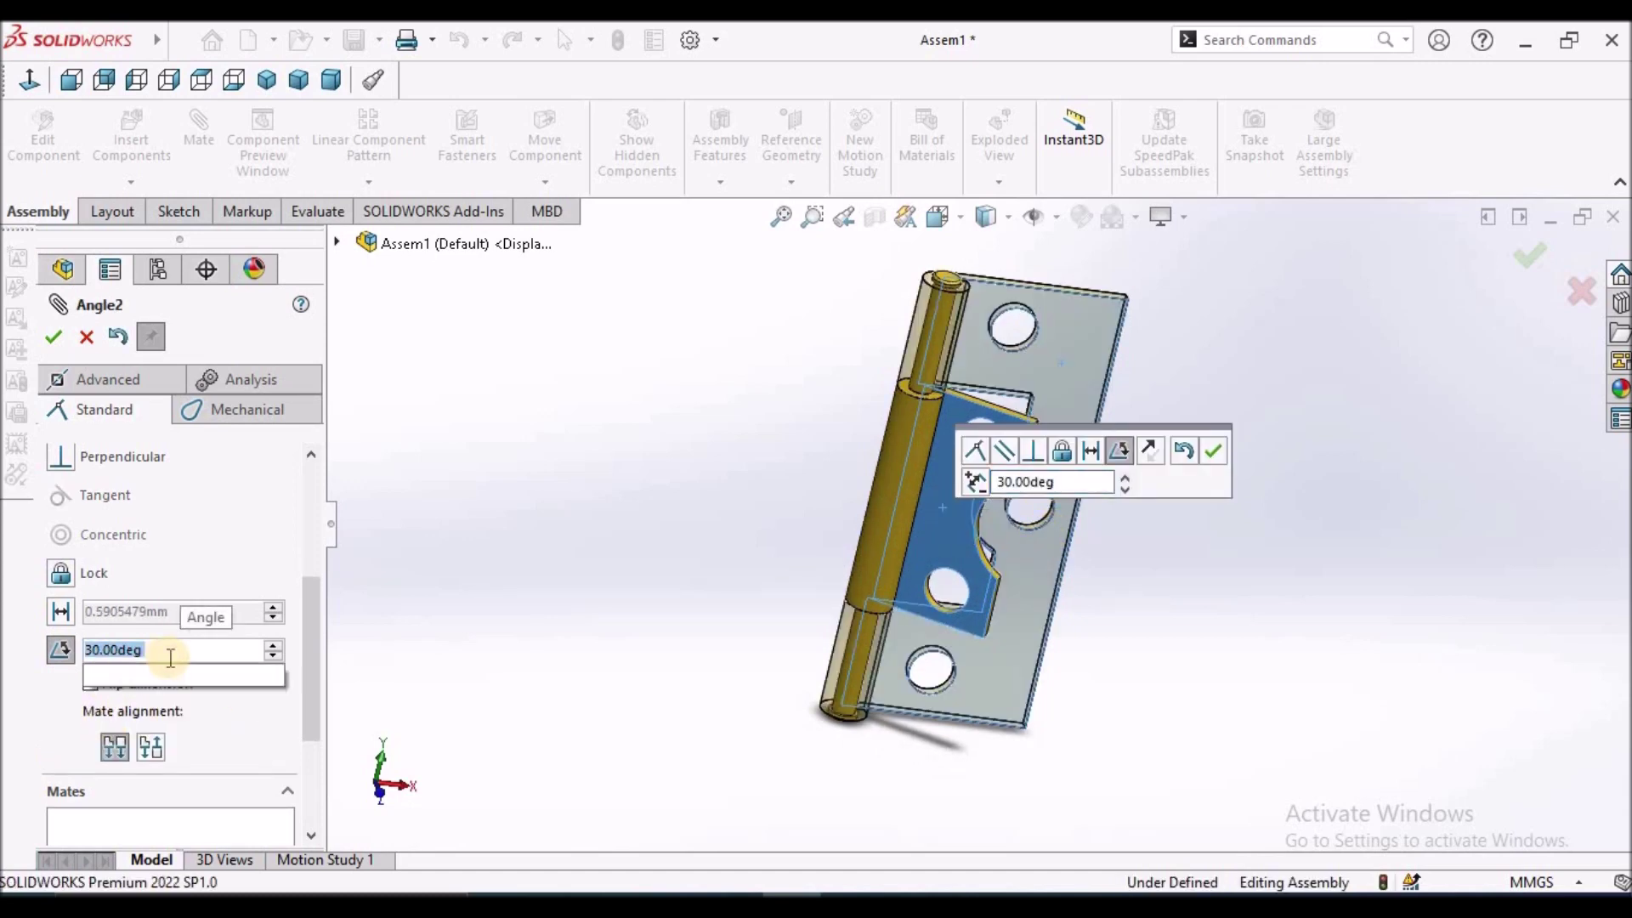
pyautogui.write('0')
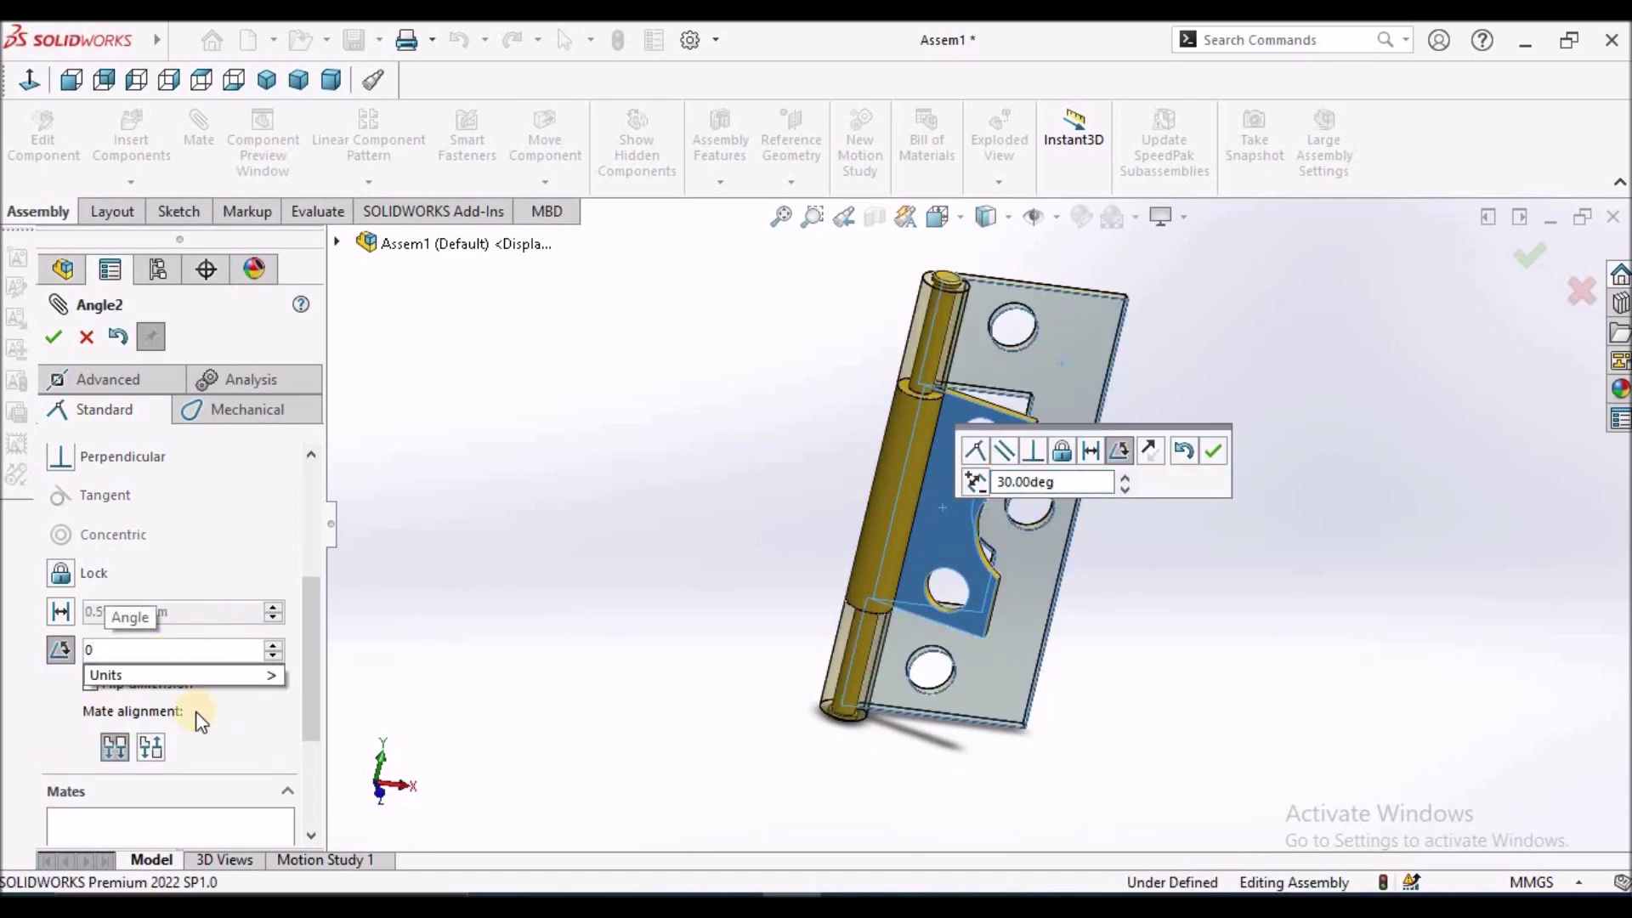
pyautogui.click(194, 648)
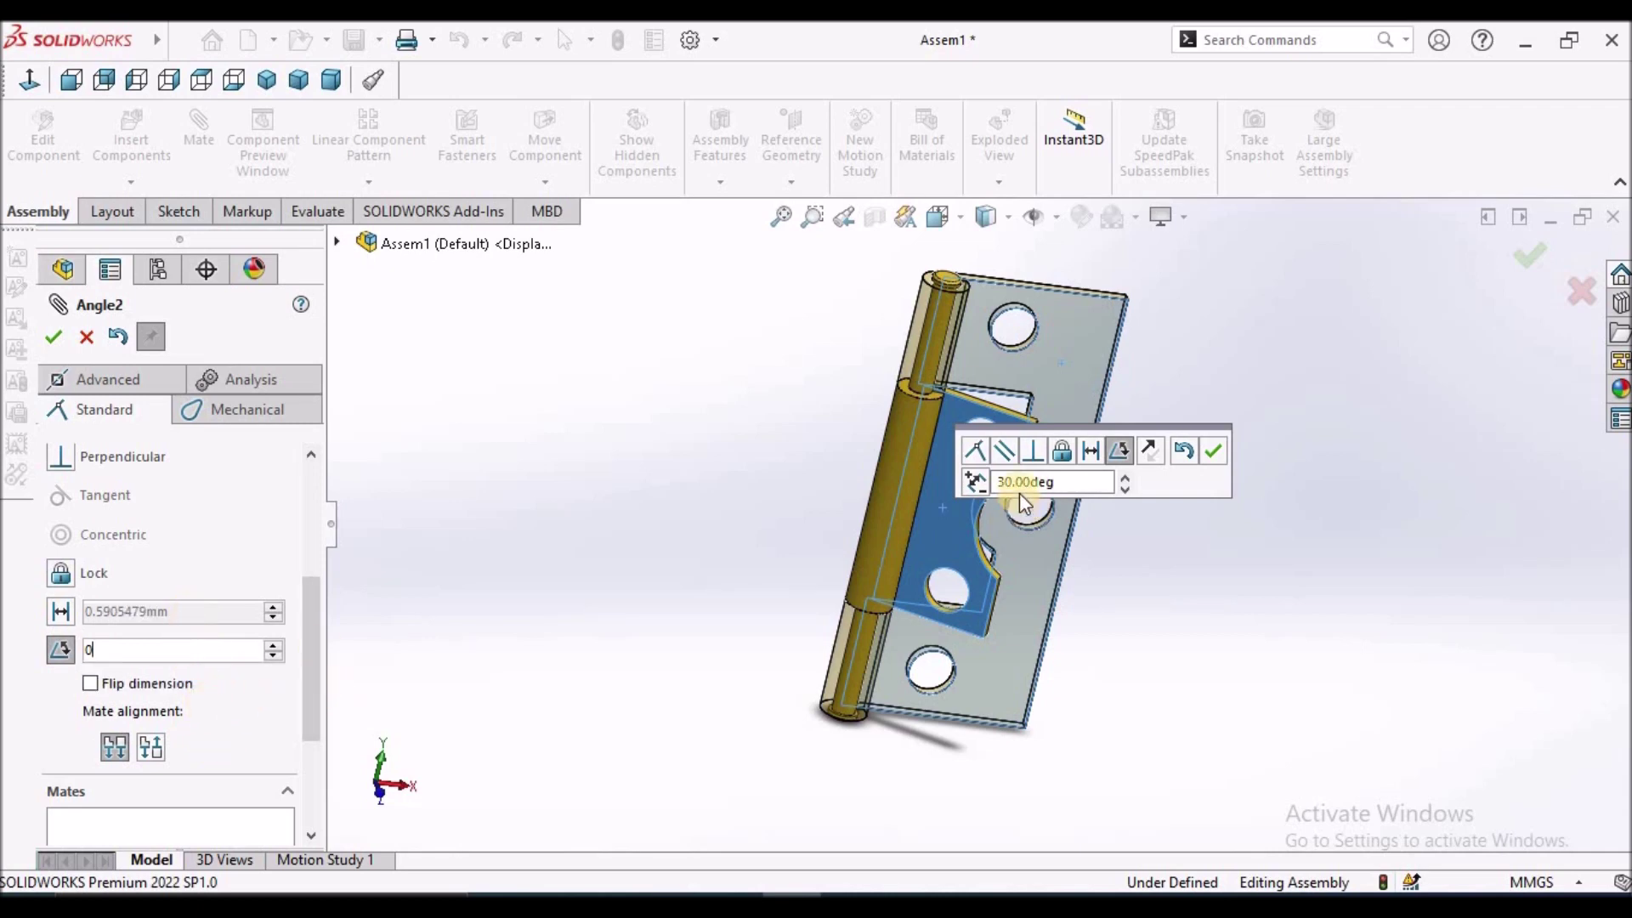
pyautogui.press('Return')
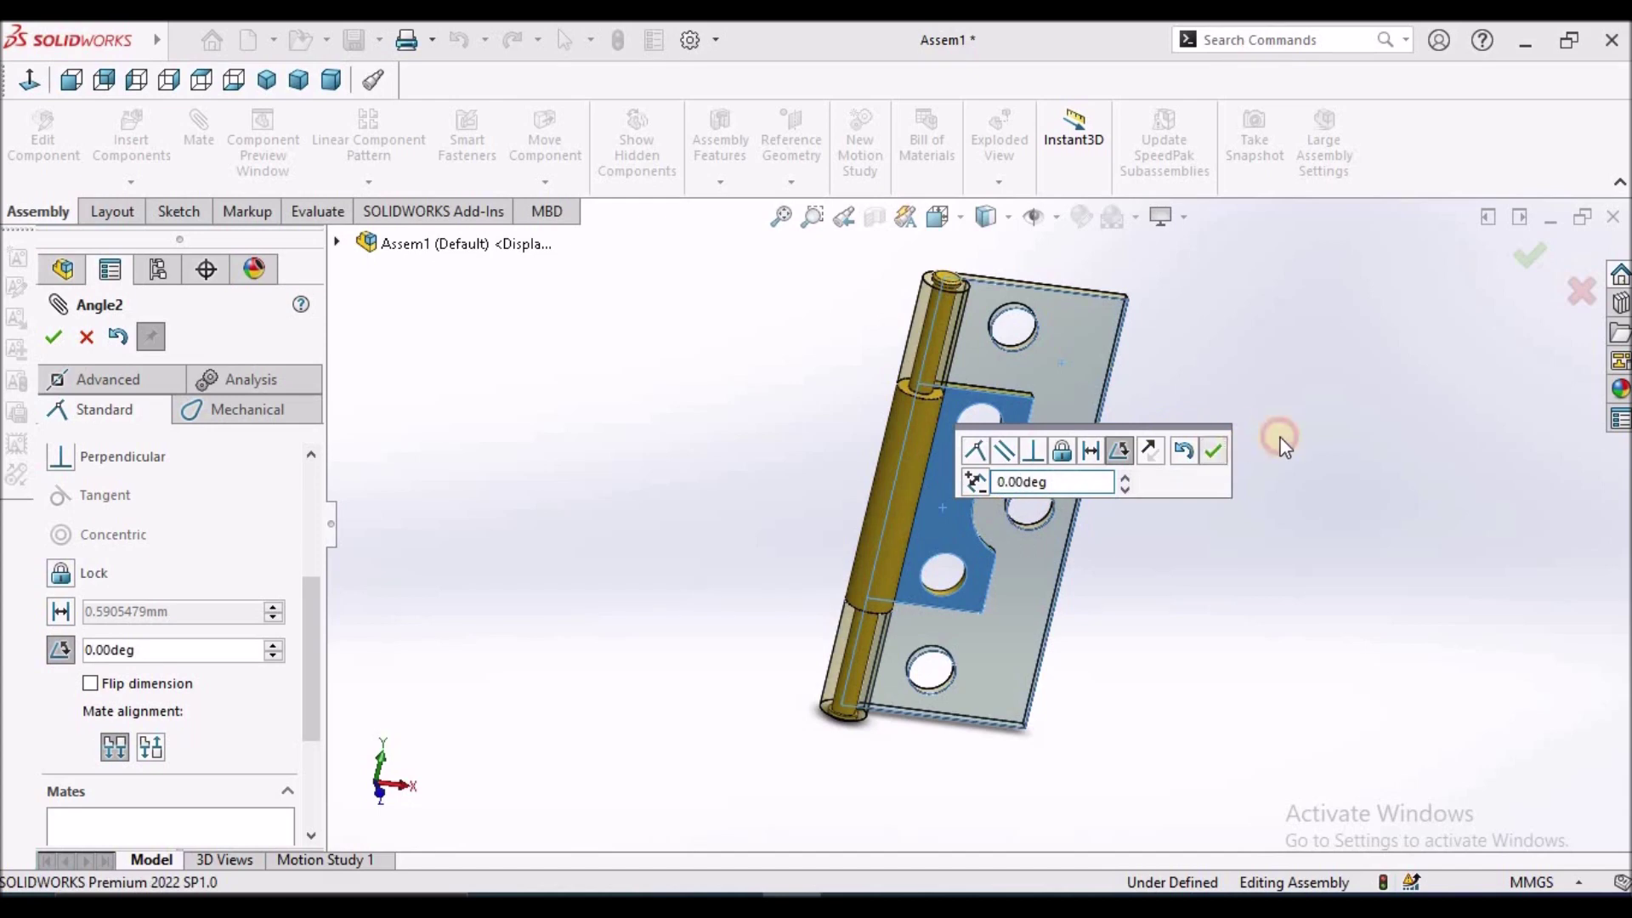
pyautogui.click(1230, 453)
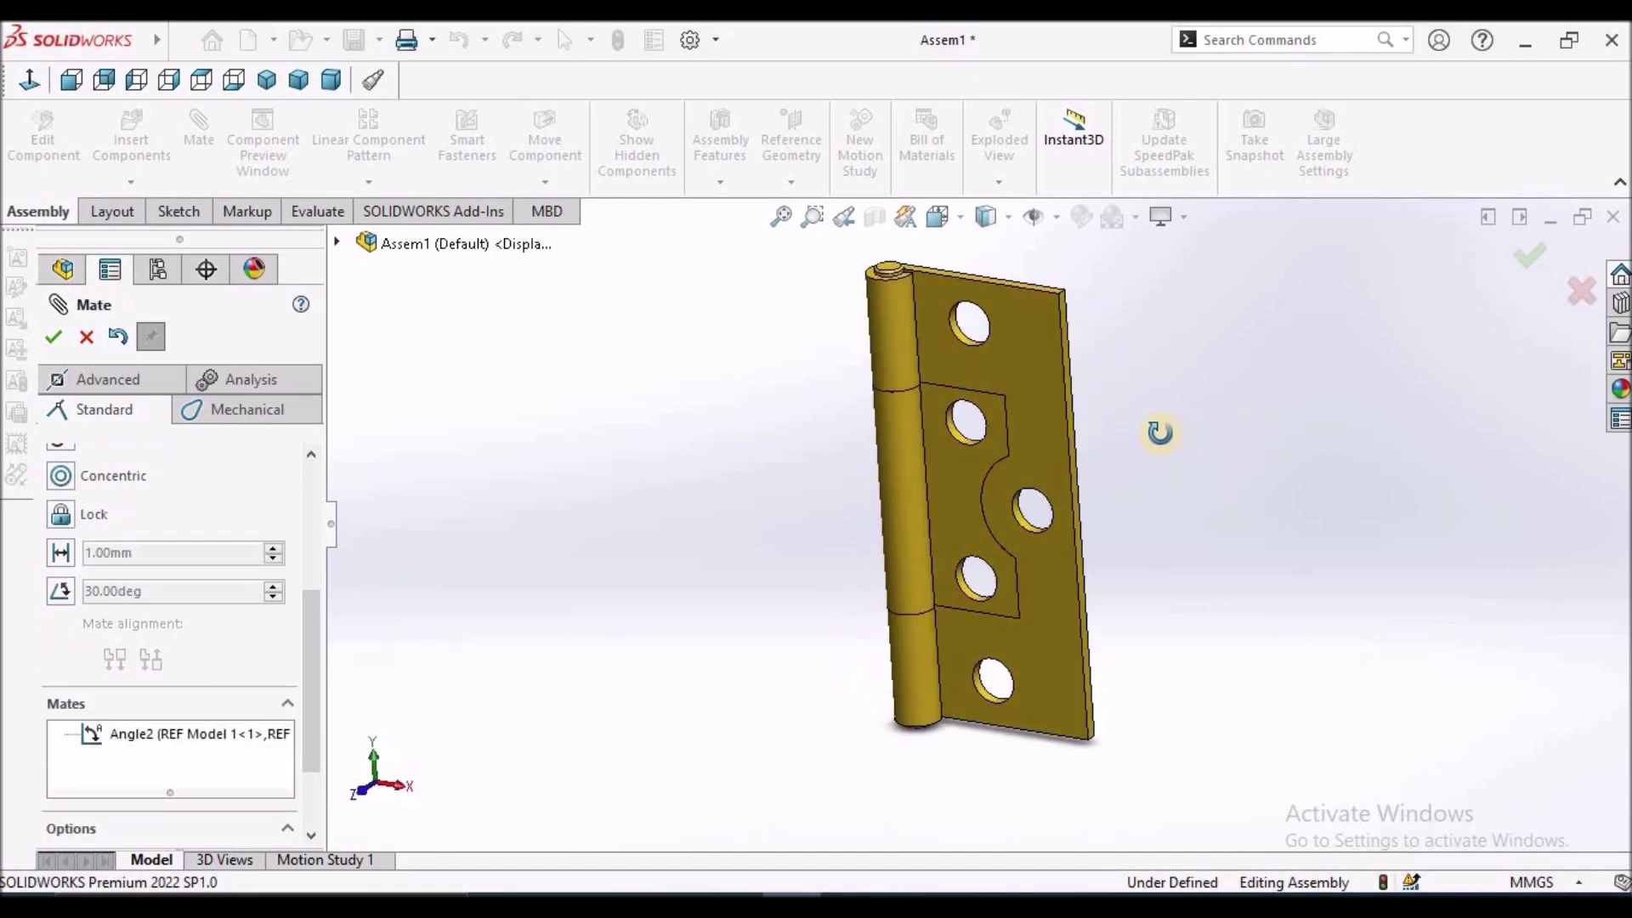
# Close the mate settings and open Angle2 from the Mates folder for editing.
pyautogui.scroll(-3, 1011, 425)
pyautogui.scroll(-3, 1012, 423)
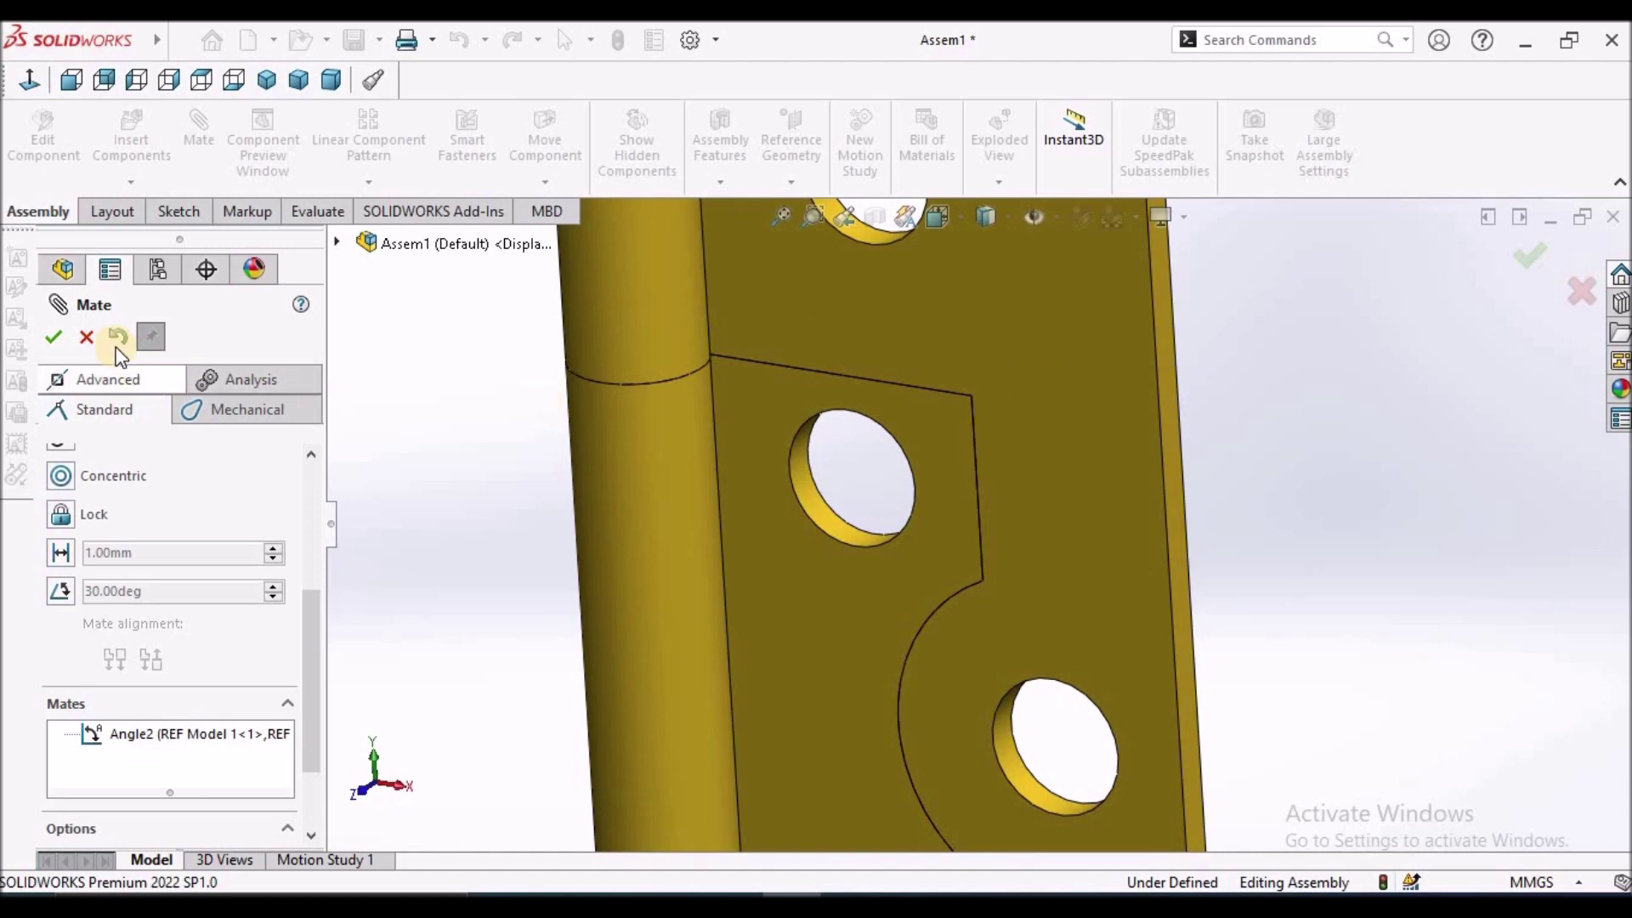
pyautogui.click(86, 336)
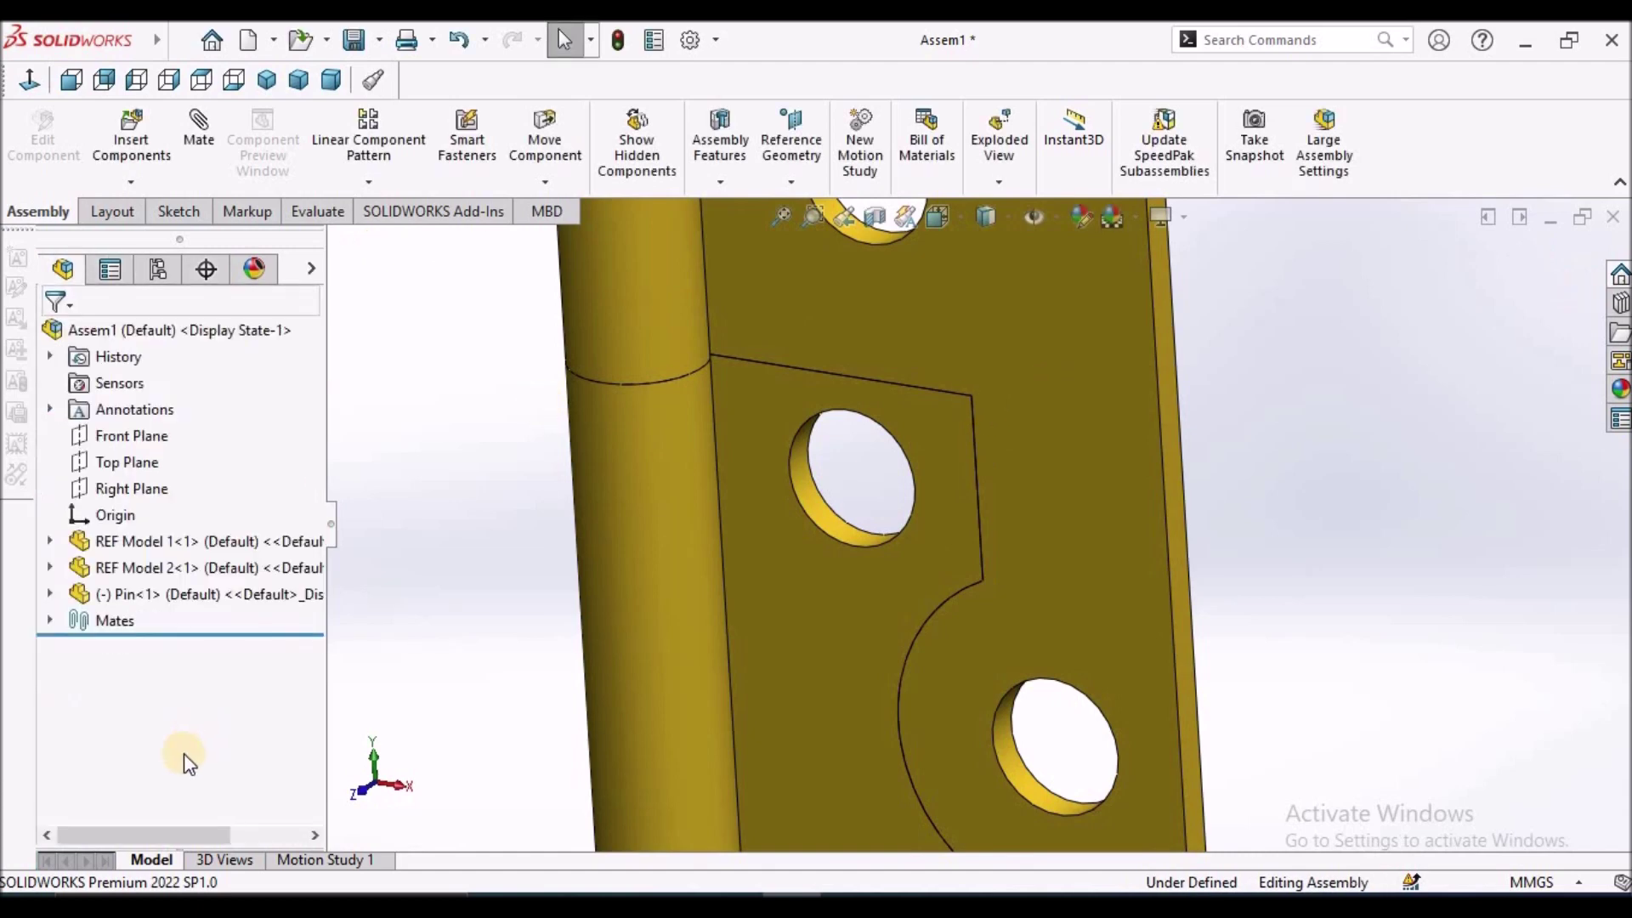
pyautogui.click(50, 620)
pyautogui.click(160, 805)
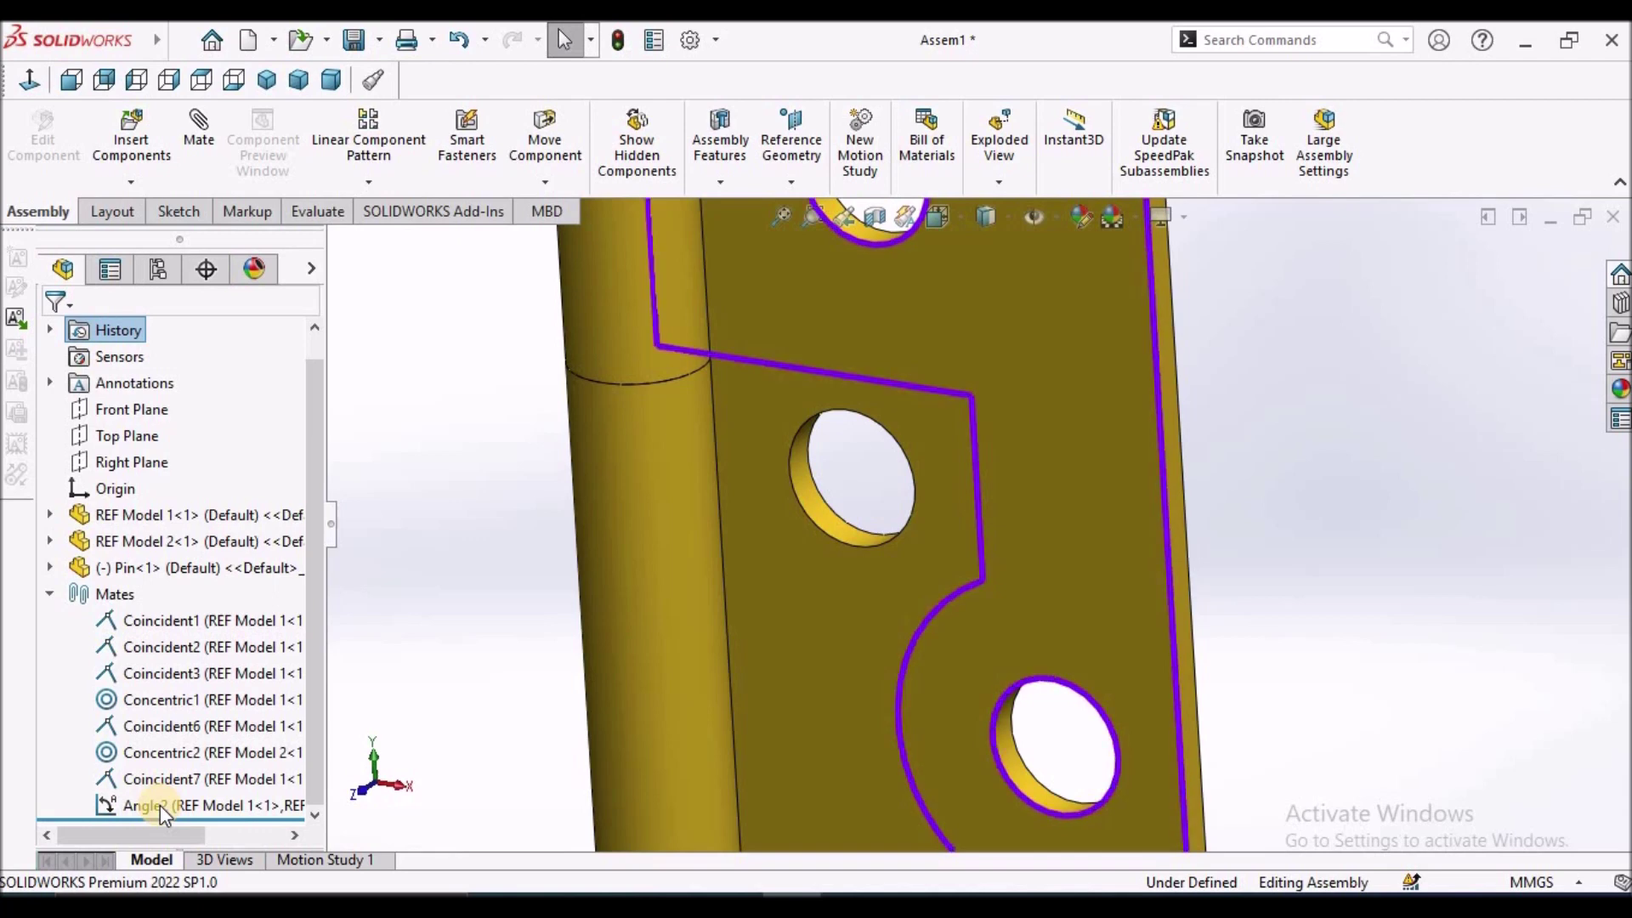
pyautogui.rightClick(160, 804)
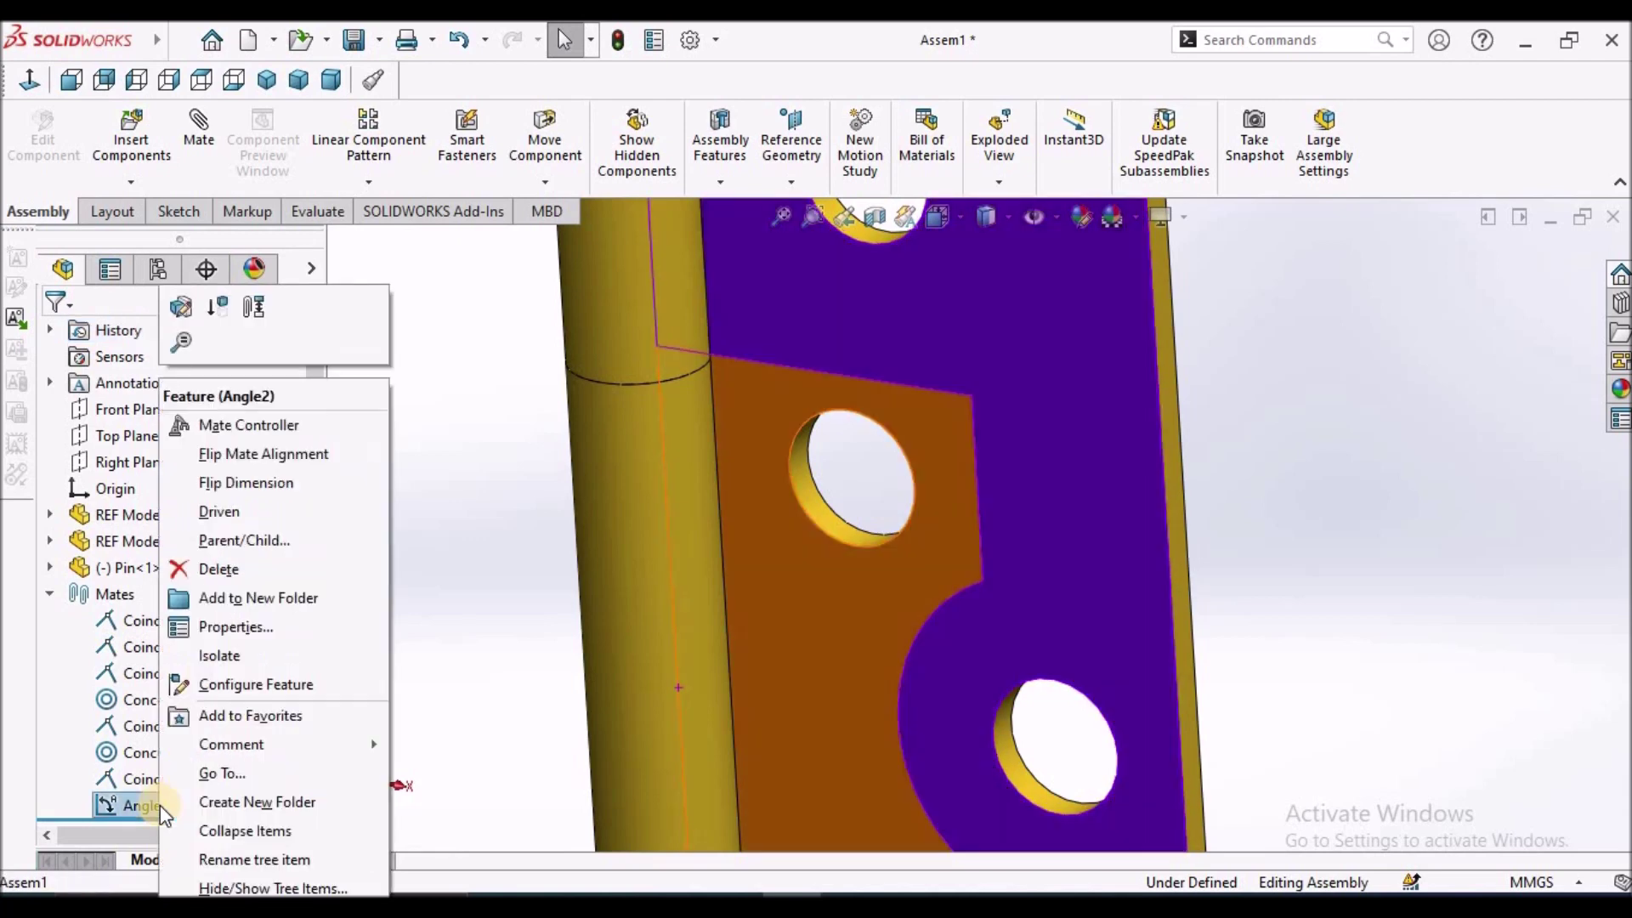
pyautogui.click(189, 316)
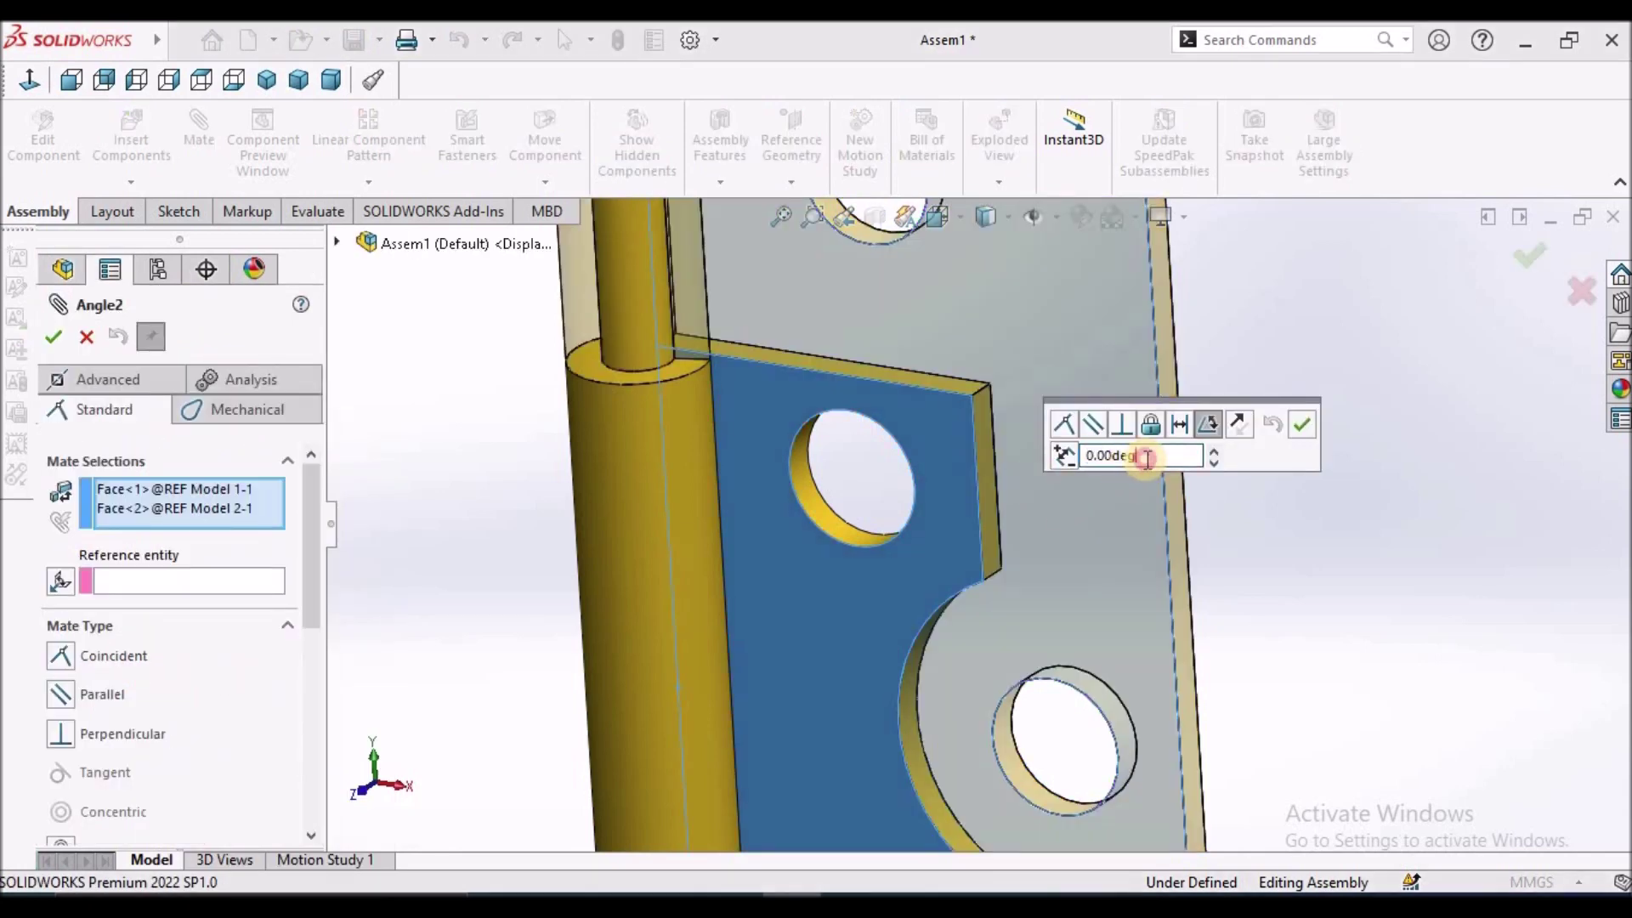
# Change Angle2 from 0.00deg to 60deg and accept the mate.
pyautogui.doubleClick(1147, 459)
pyautogui.write('60')
pyautogui.press('Return')
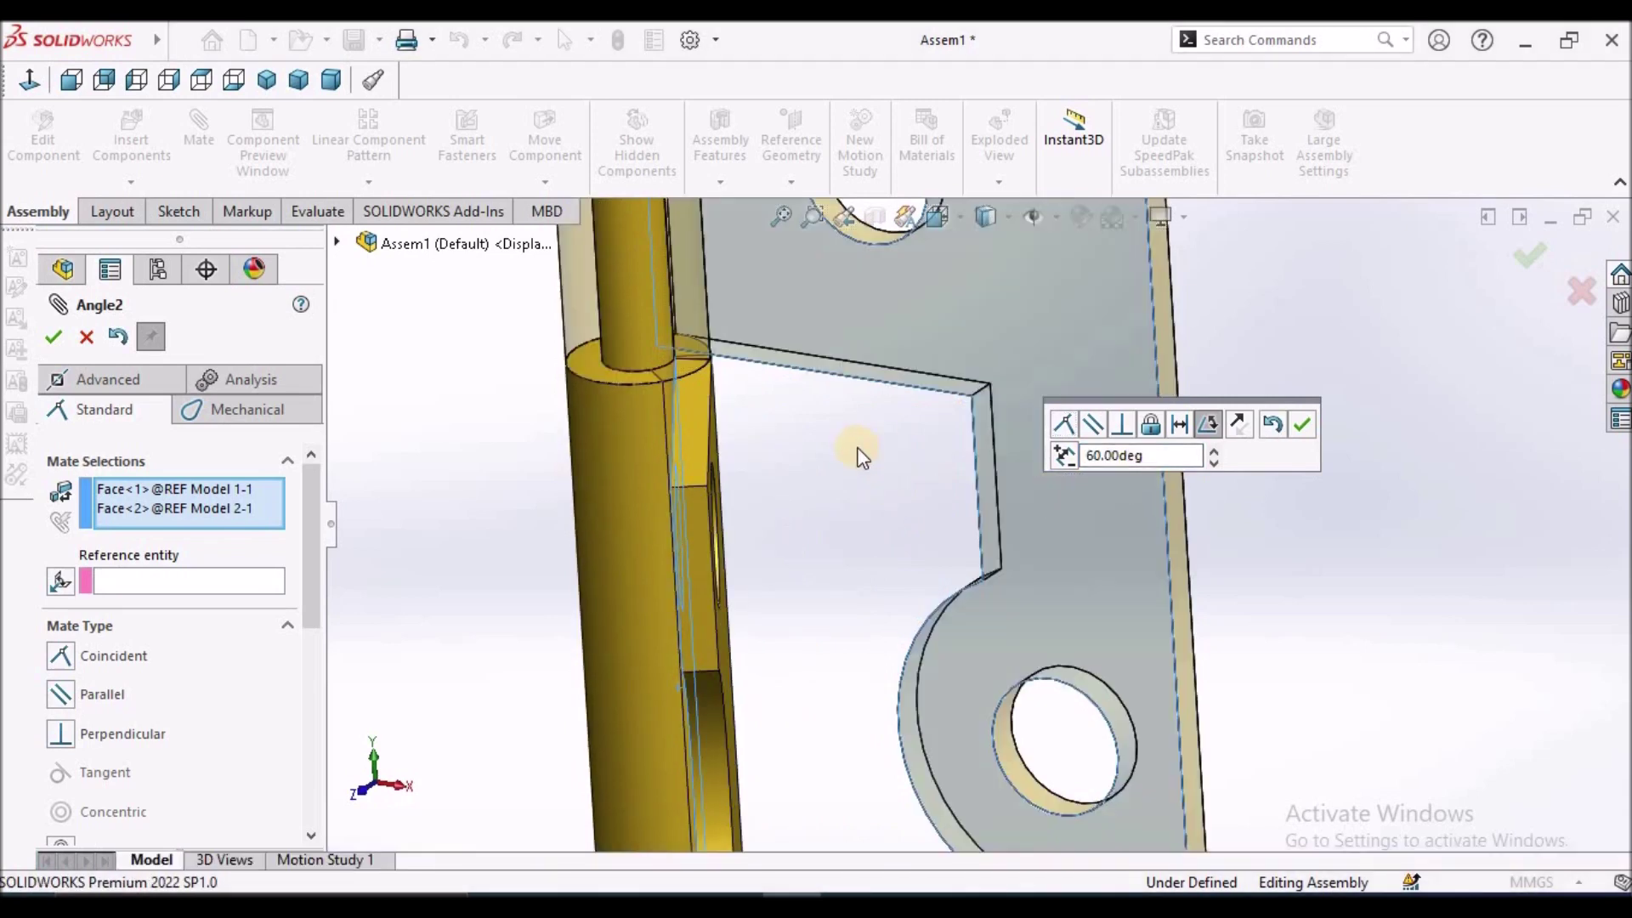
pyautogui.scroll(8, 861, 456)
pyautogui.moveTo(892, 486); pyautogui.dragTo(884, 587, button='middle')
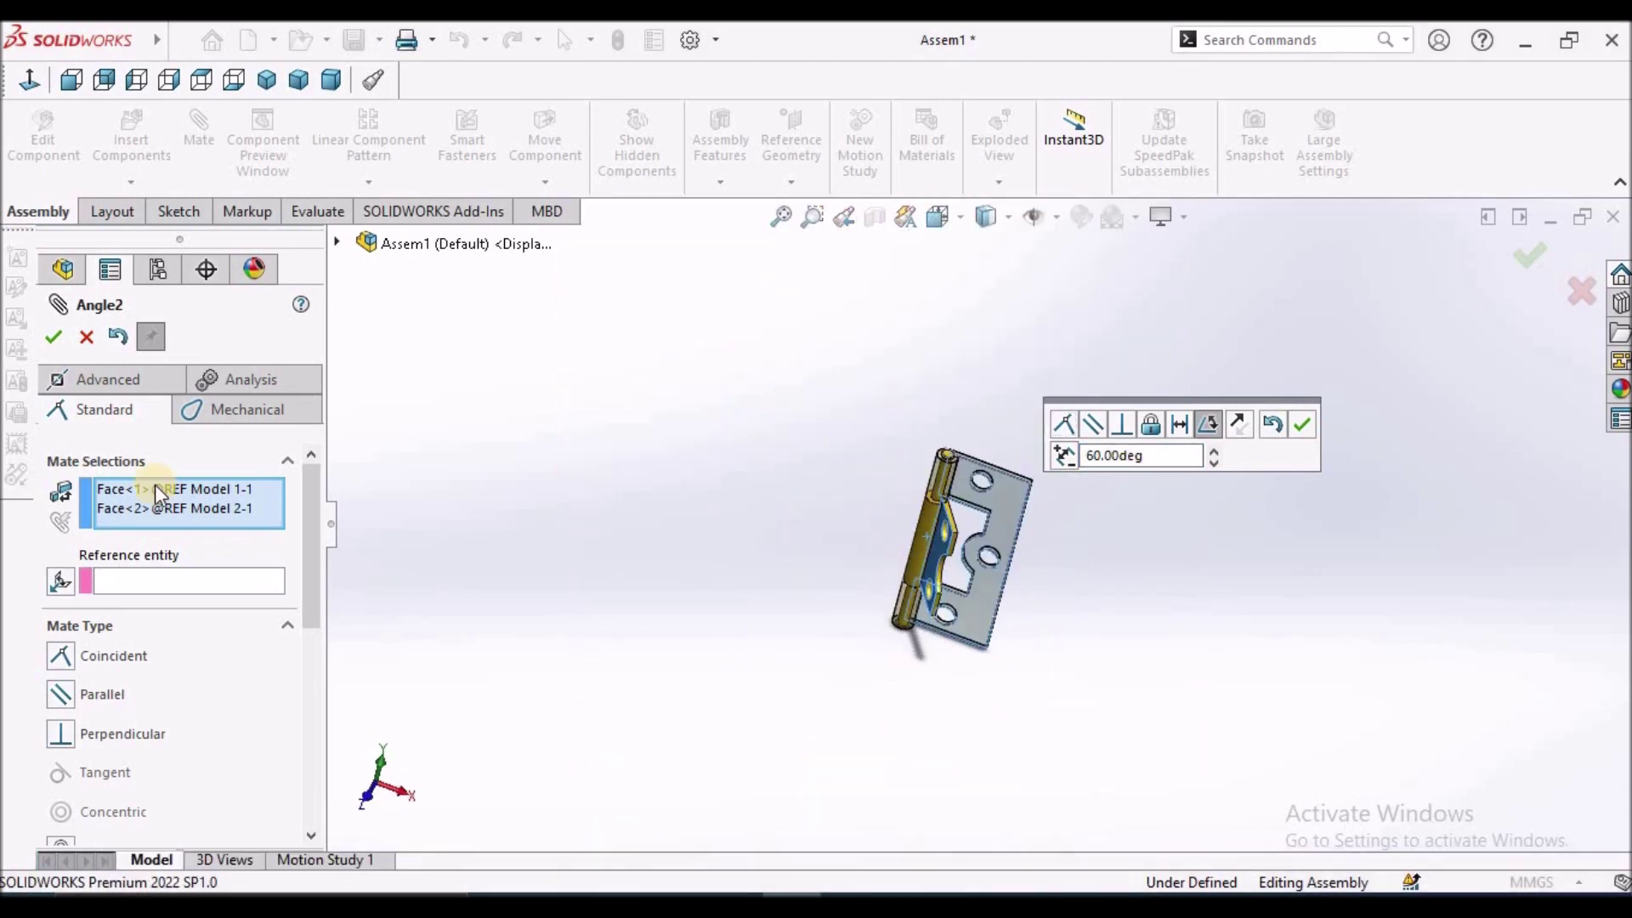
pyautogui.click(52, 339)
pyautogui.click(85, 338)
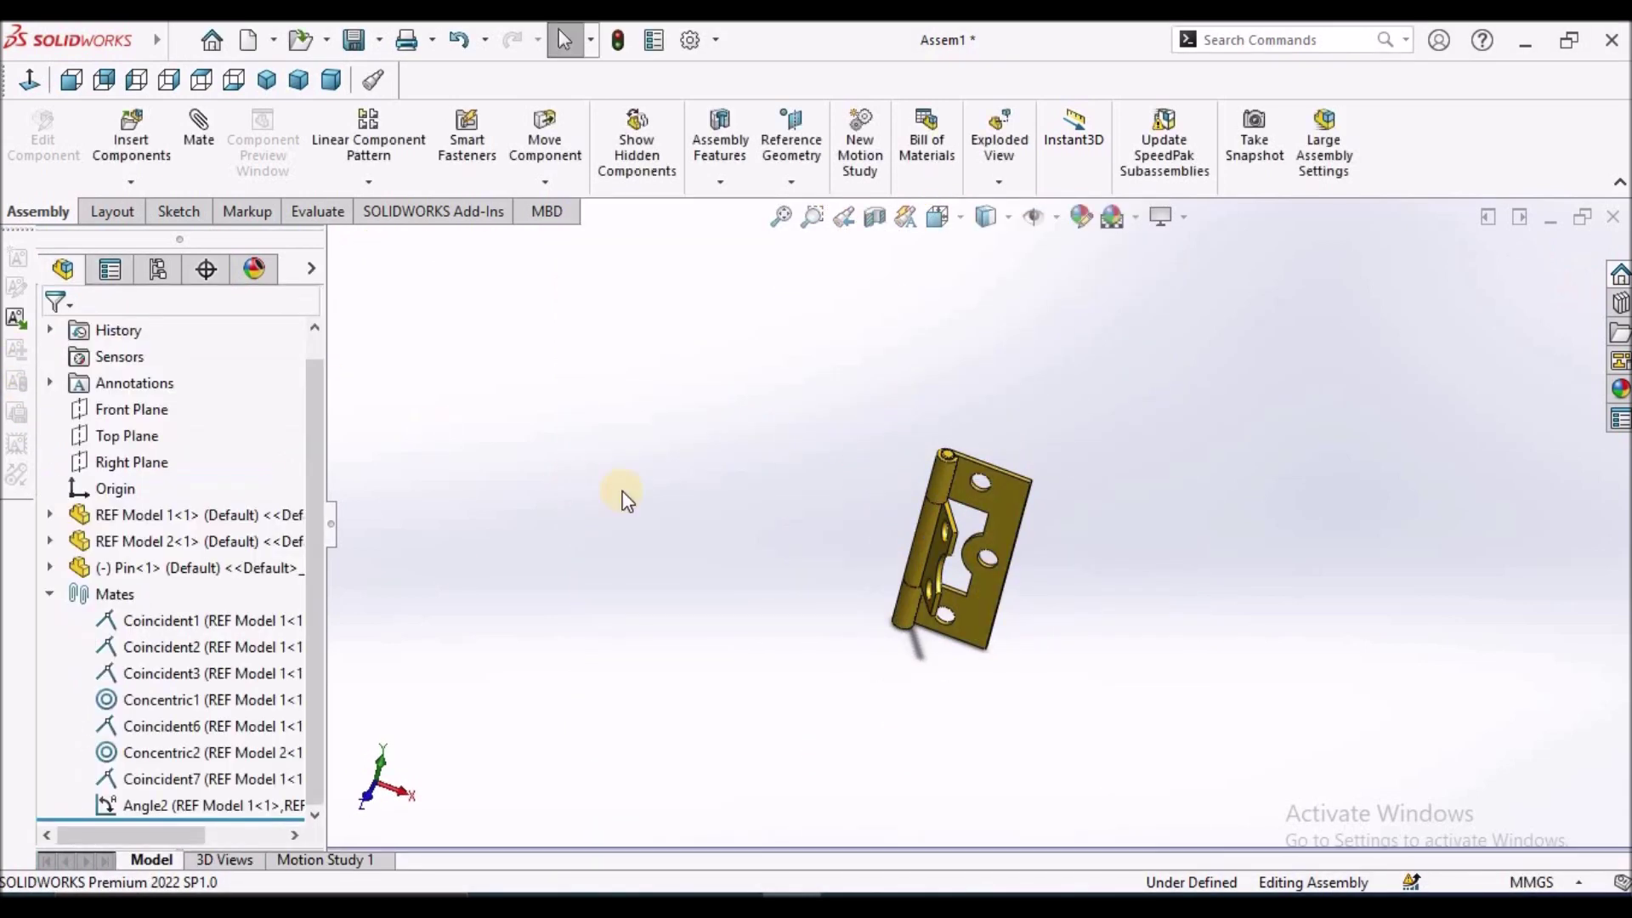
# Try dragging the hinge leaf to confirm it is now fully defined and won't move.
pyautogui.scroll(-3, 1010, 520)
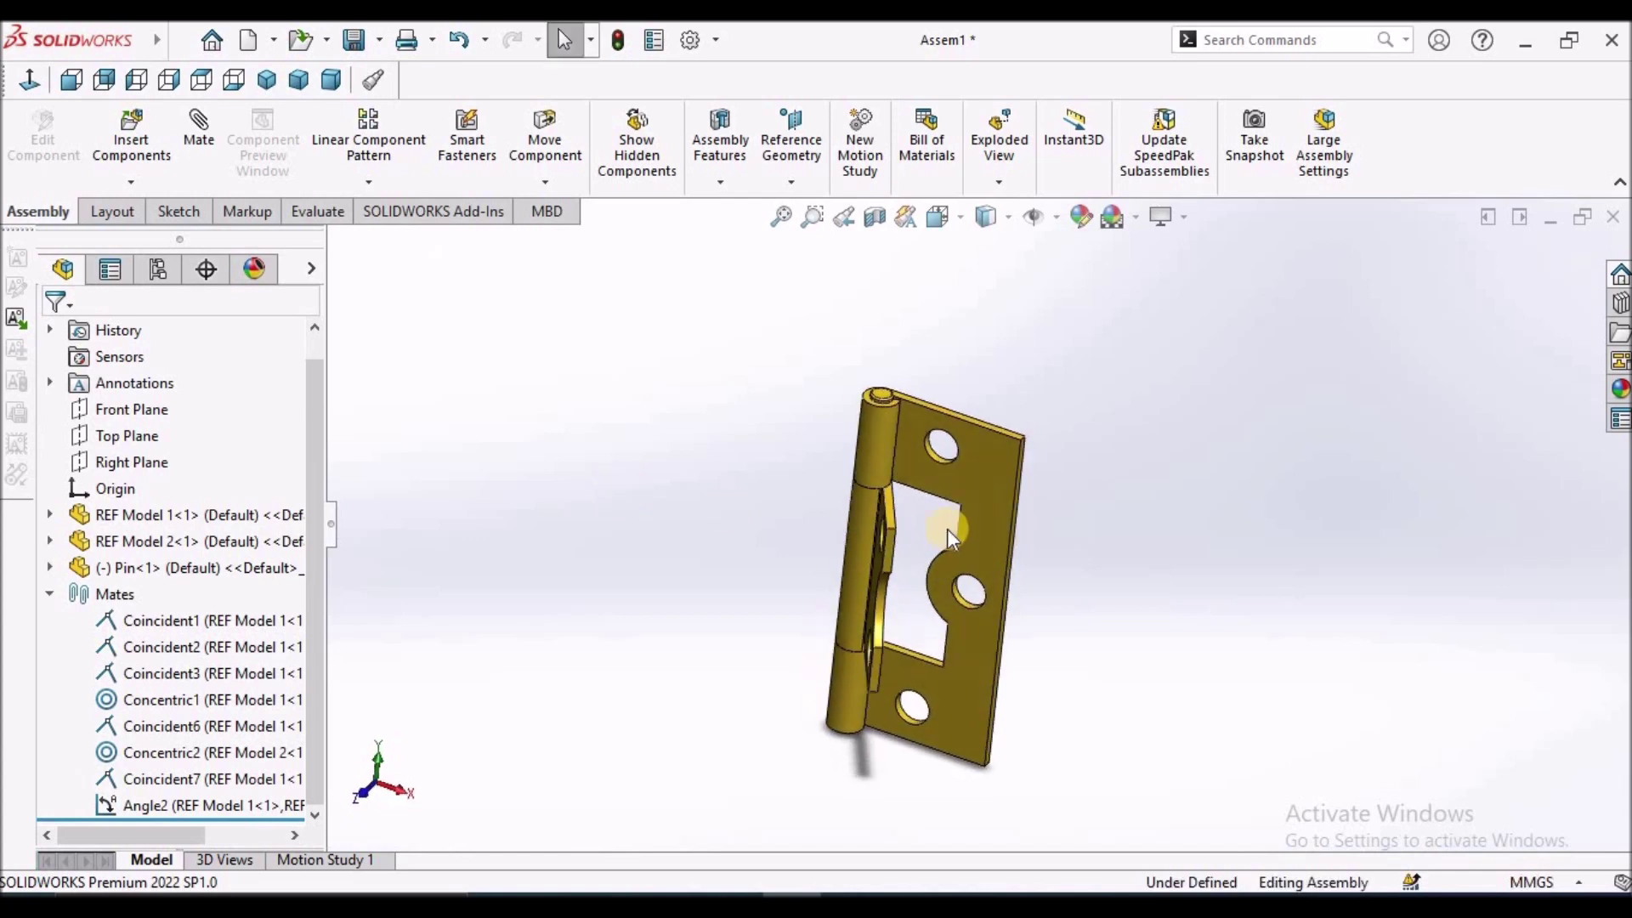
pyautogui.moveTo(887, 537); pyautogui.dragTo(983, 528)
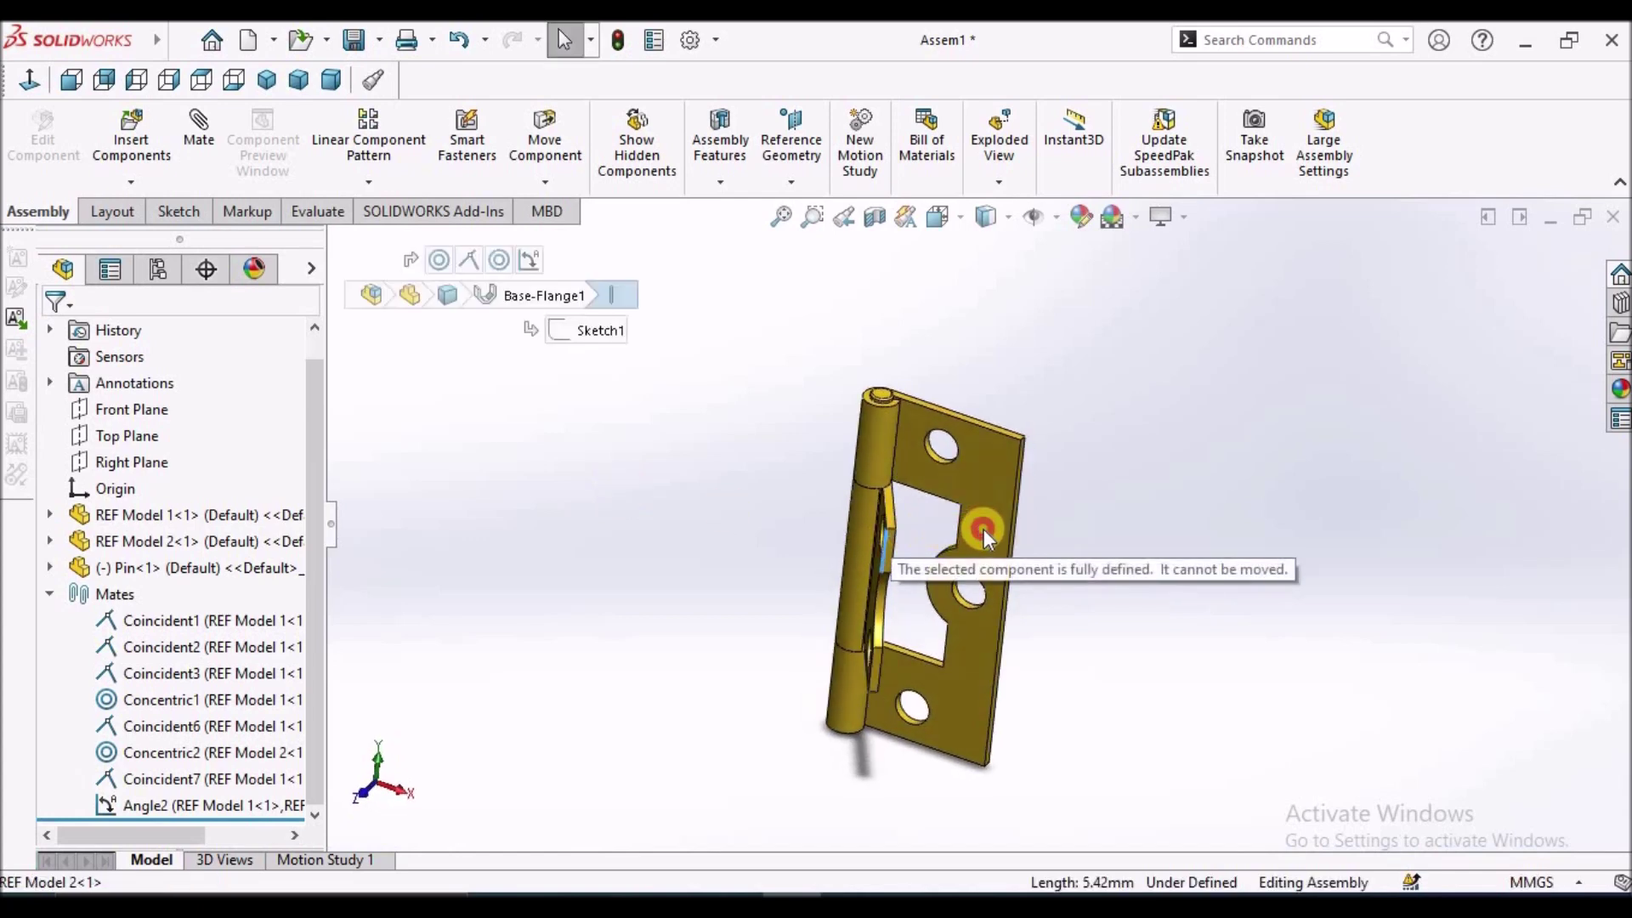
pyautogui.moveTo(860, 544); pyautogui.dragTo(859, 543)
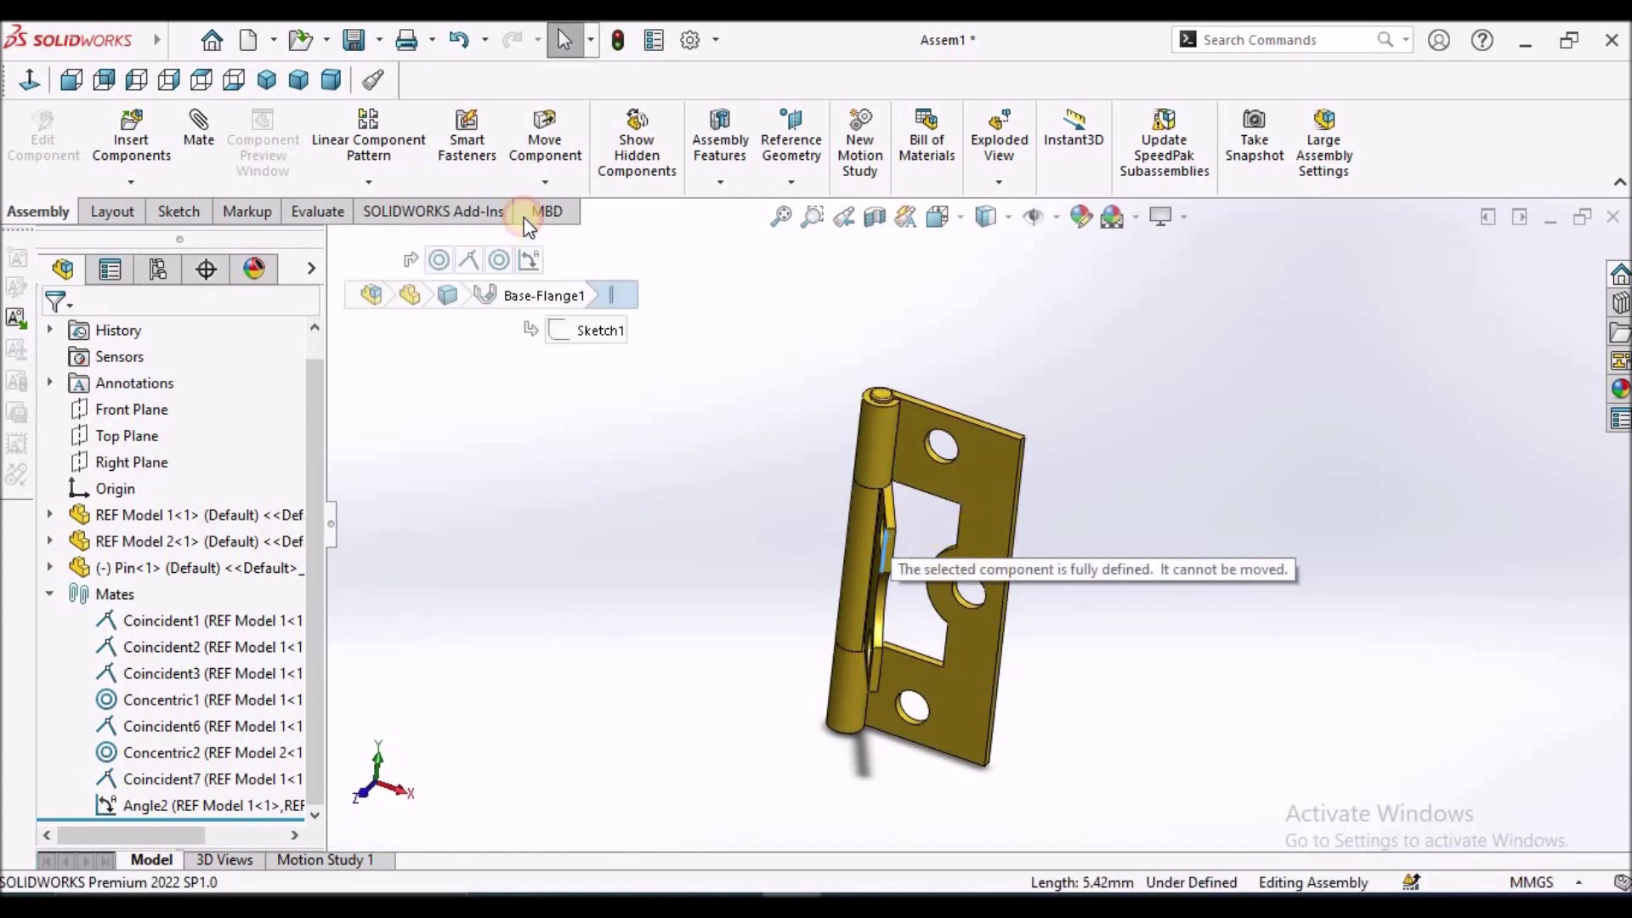
# Use Evaluate > Measure, clear the old selection, and measure between the two leaf faces.
pyautogui.click(320, 212)
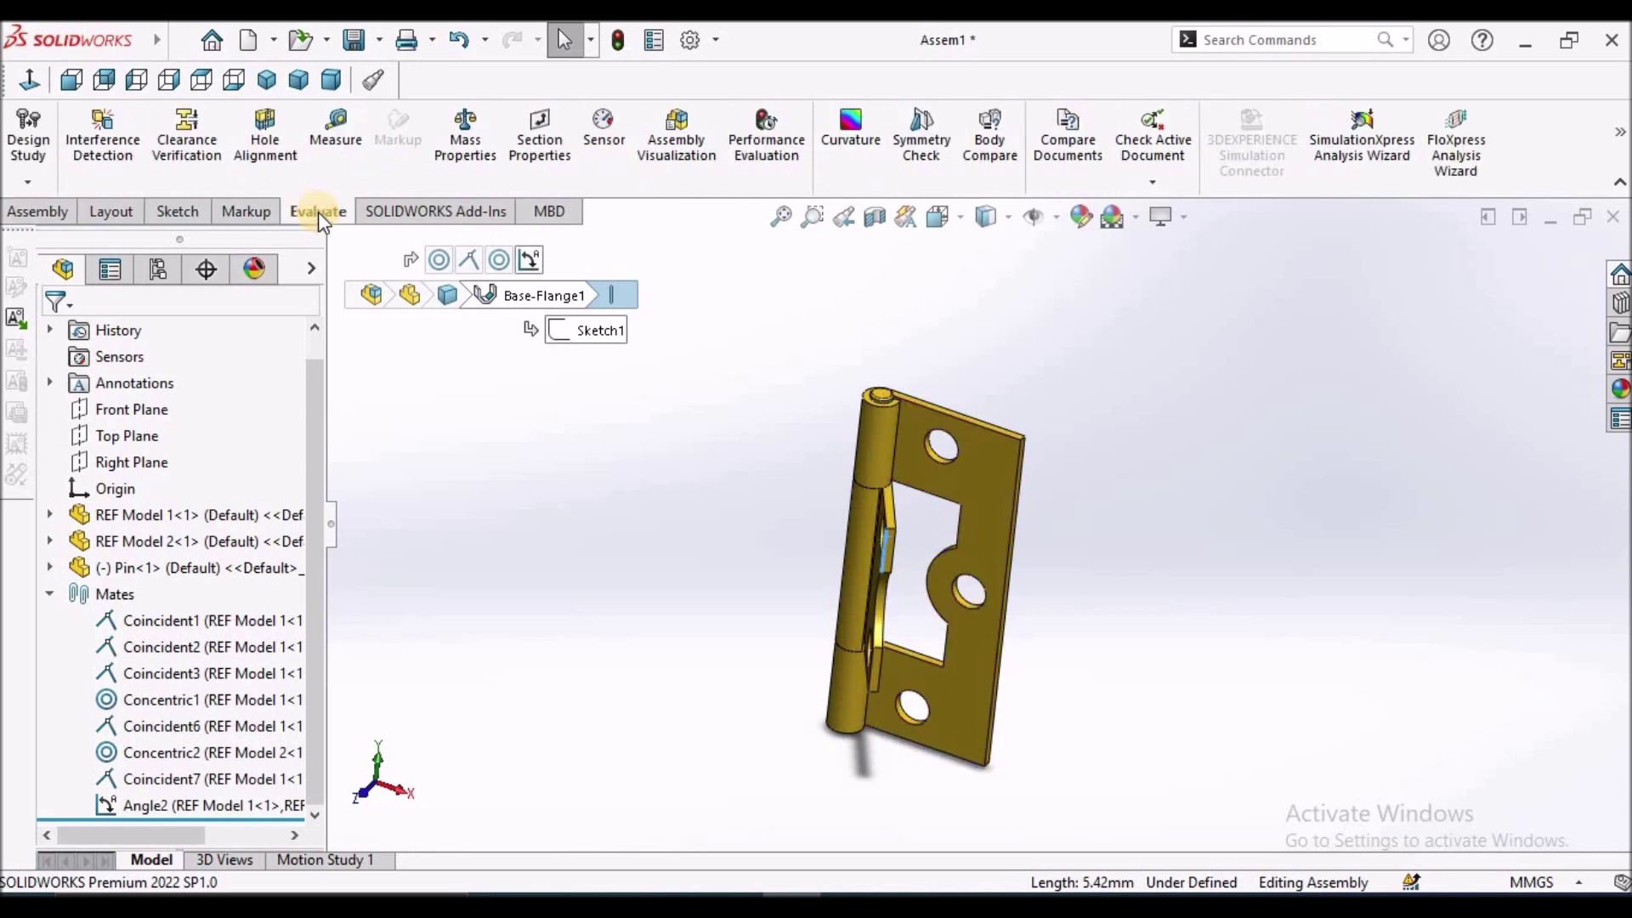
pyautogui.click(340, 141)
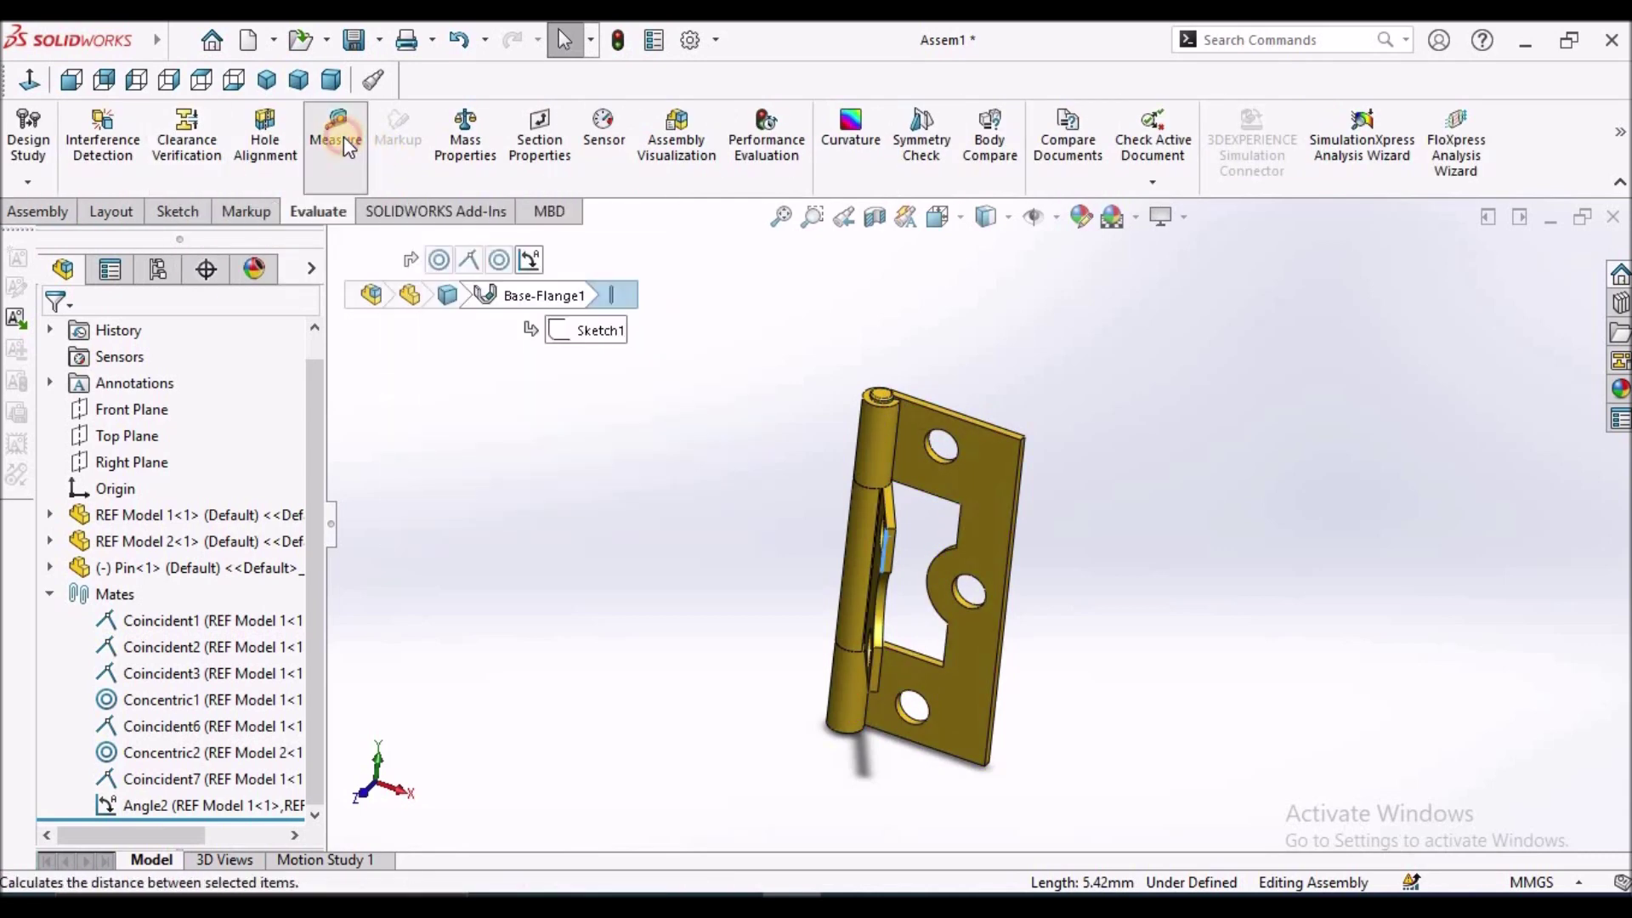
pyautogui.rightClick(211, 437)
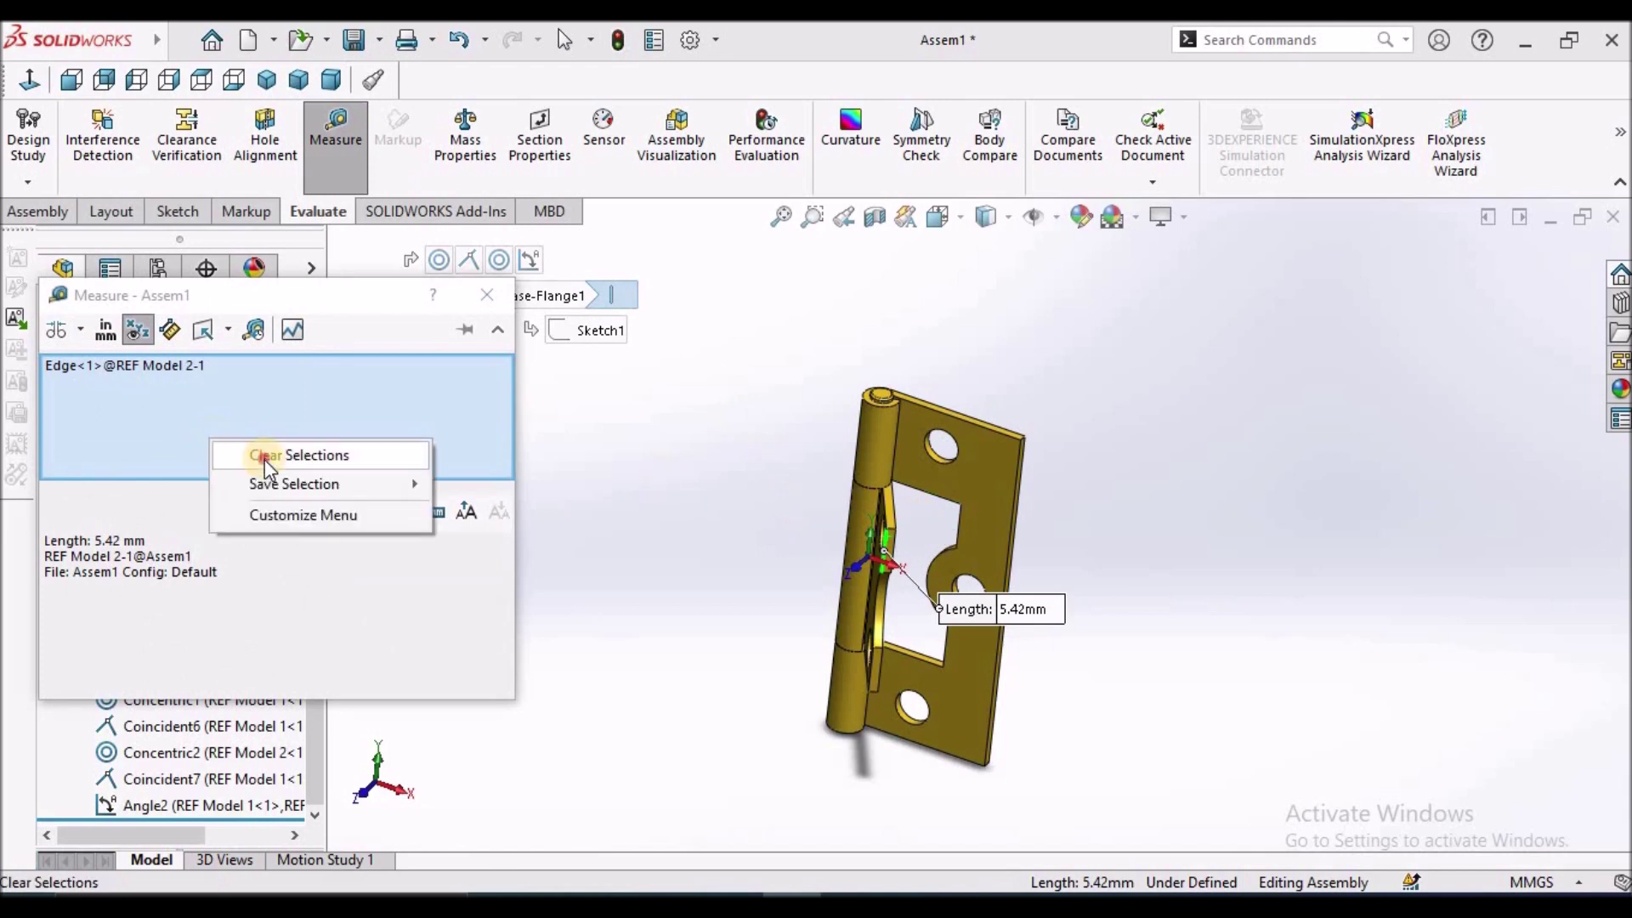
pyautogui.click(266, 457)
pyautogui.click(973, 463)
pyautogui.moveTo(977, 463); pyautogui.dragTo(884, 587, button='middle')
pyautogui.click(881, 583)
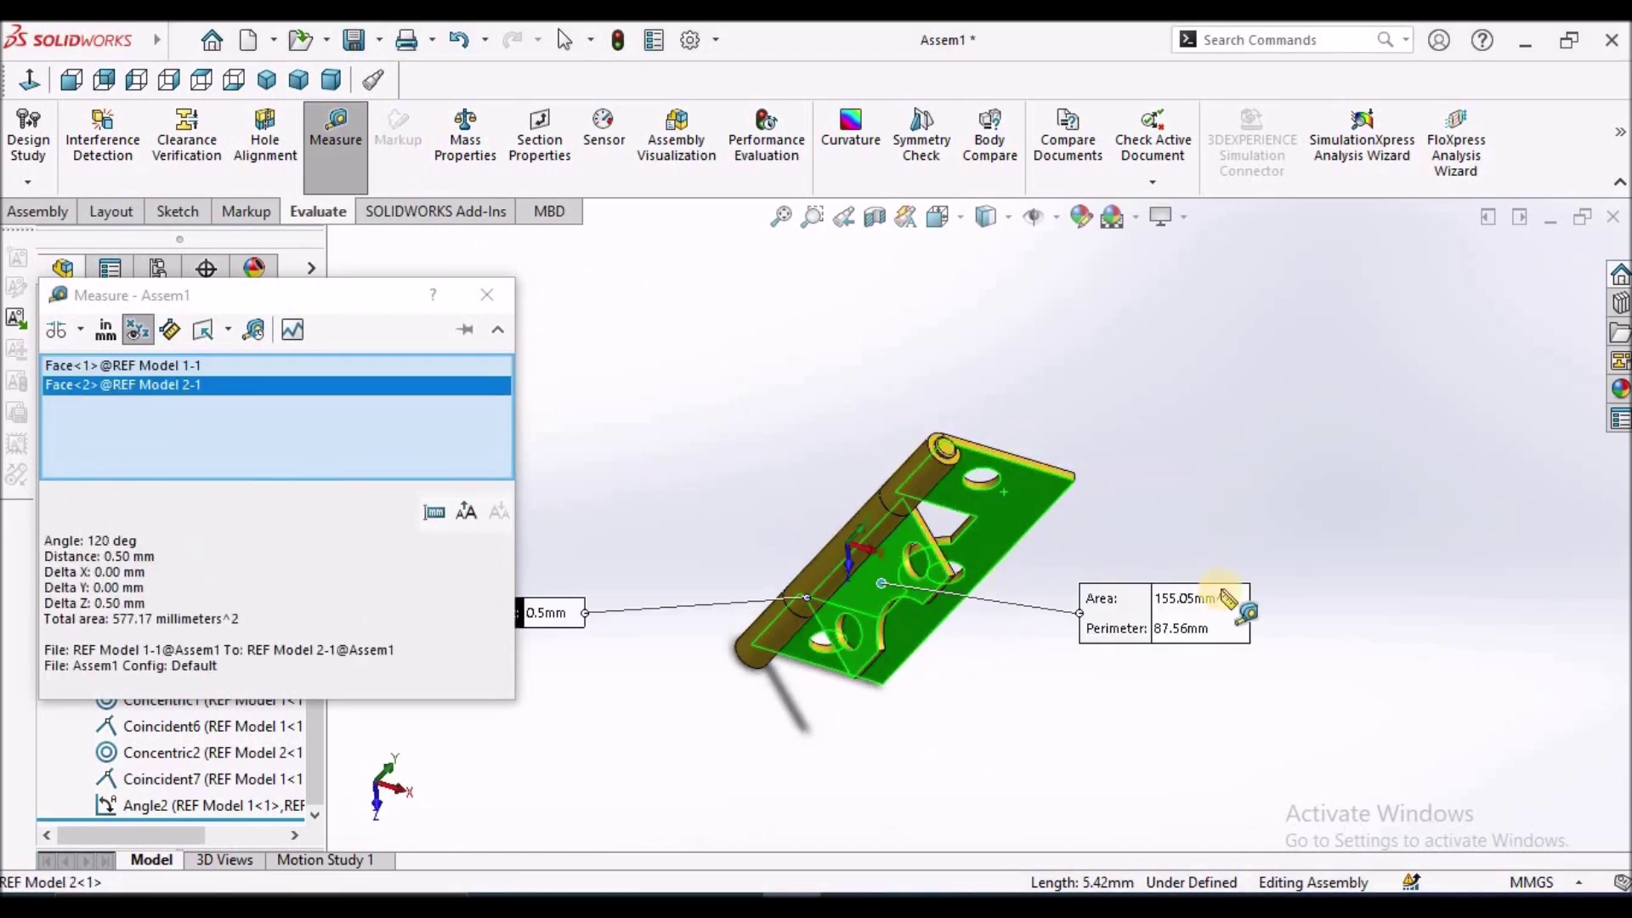
# Swap the second measured face for the opposite leaf face, then close the Measure window.
pyautogui.scroll(3, 1137, 620)
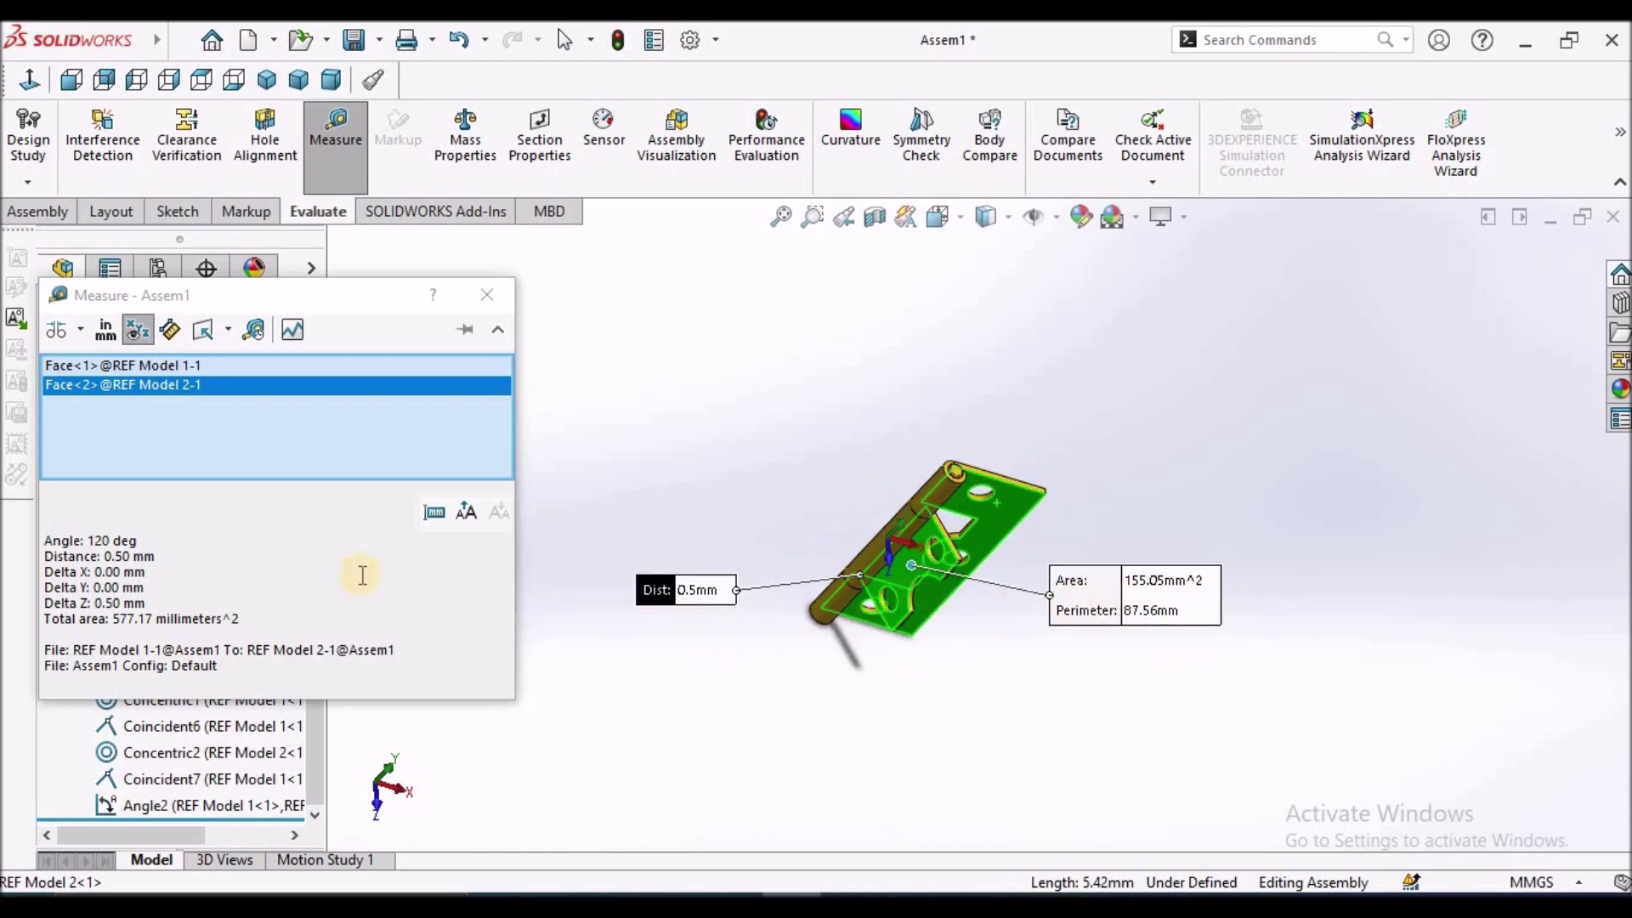
pyautogui.moveTo(977, 536); pyautogui.dragTo(872, 464, button='middle')
pyautogui.scroll(-3, 850, 527)
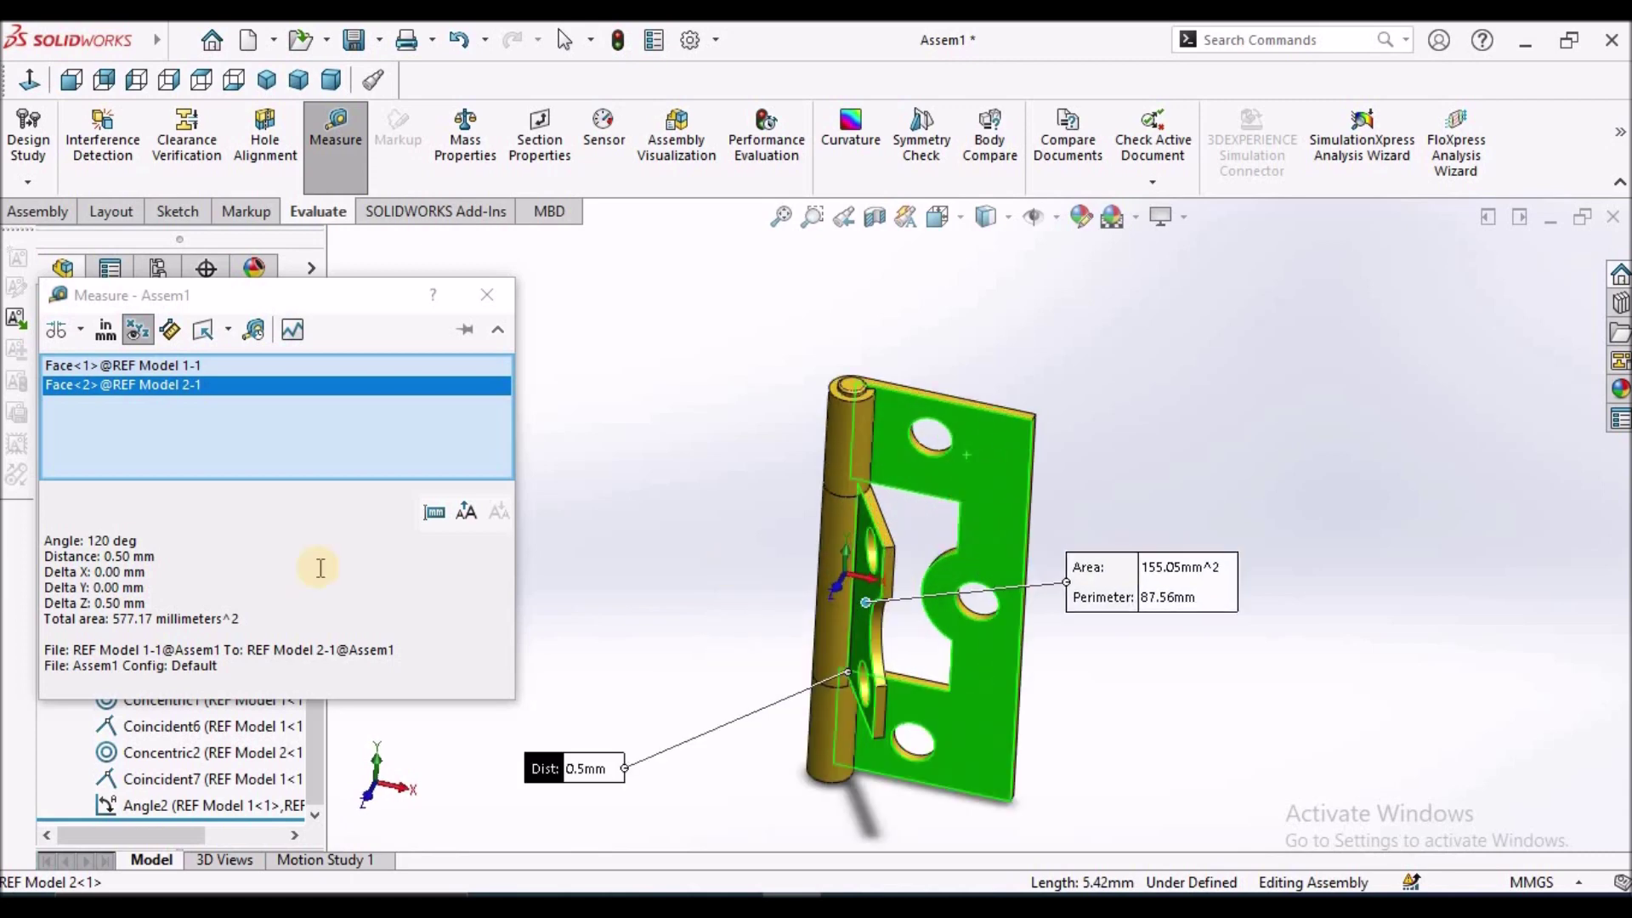
pyautogui.rightClick(150, 387)
pyautogui.click(186, 432)
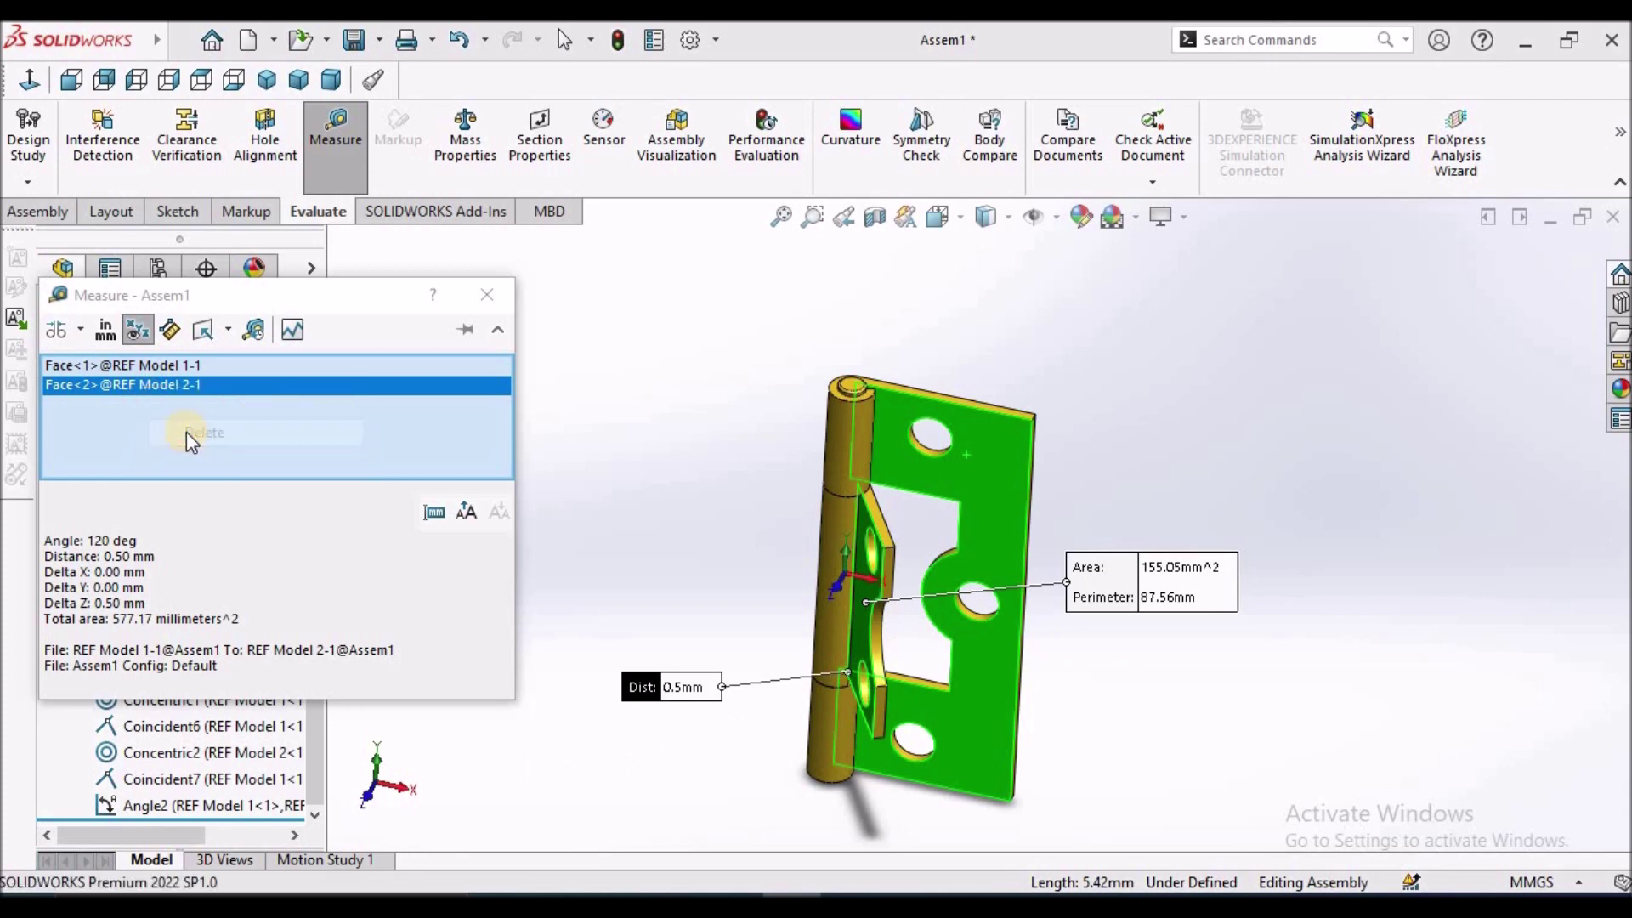
pyautogui.moveTo(874, 510); pyautogui.dragTo(854, 544, button='middle')
pyautogui.click(882, 600)
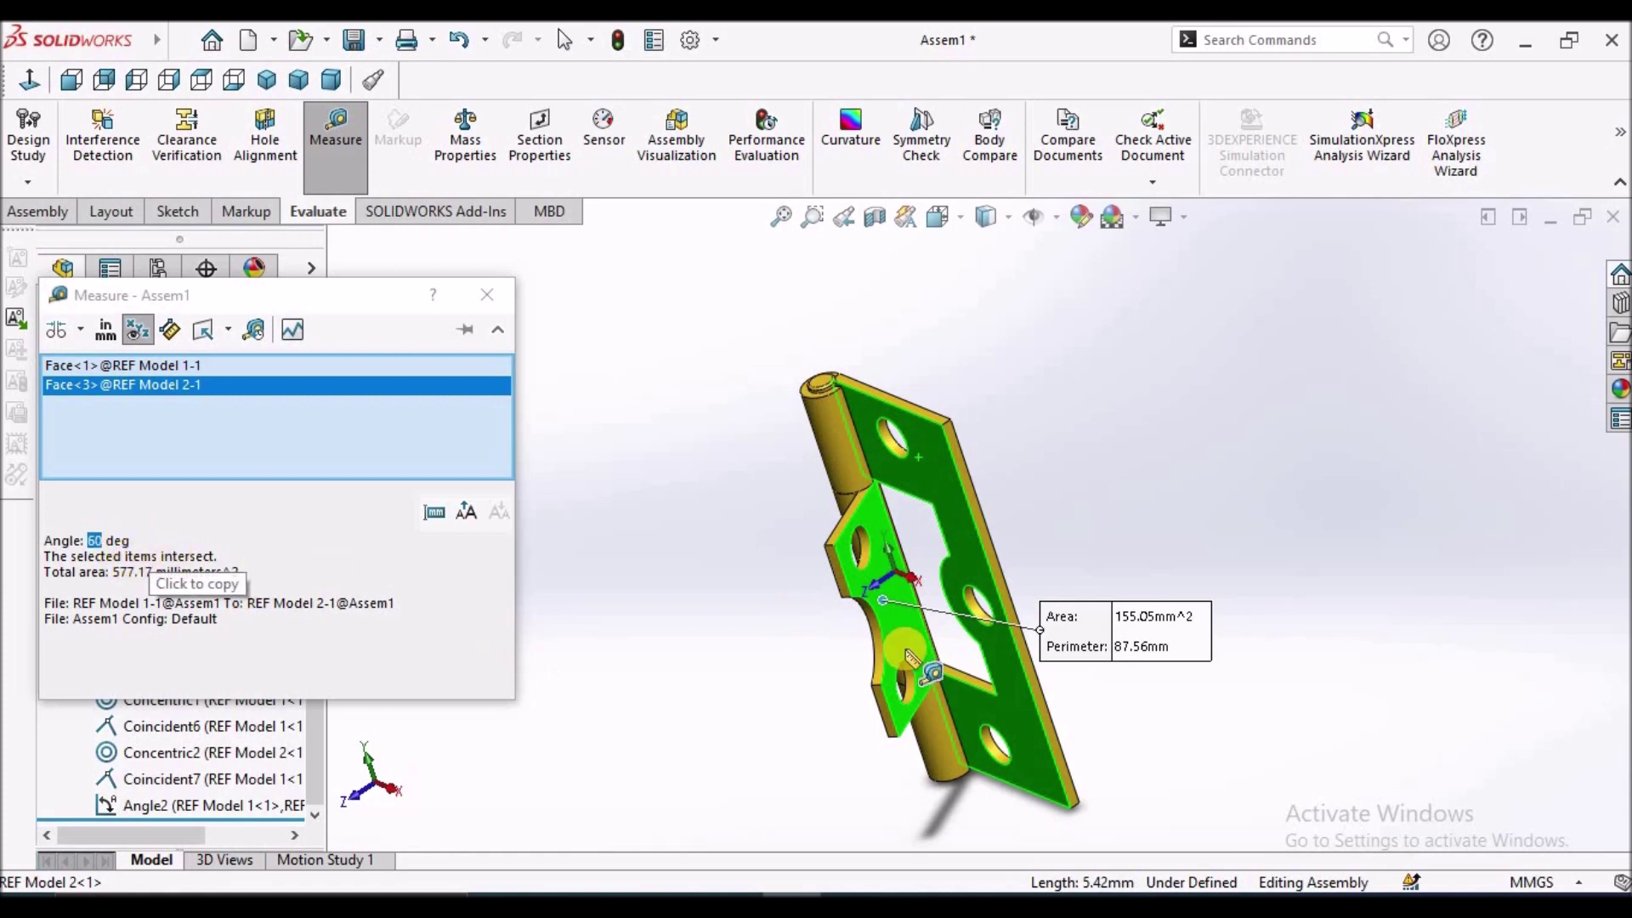
pyautogui.click(487, 295)
# Return to the Dimetric view and suppress the Angle2 mate in the Mates folder.
pyautogui.click(663, 409)
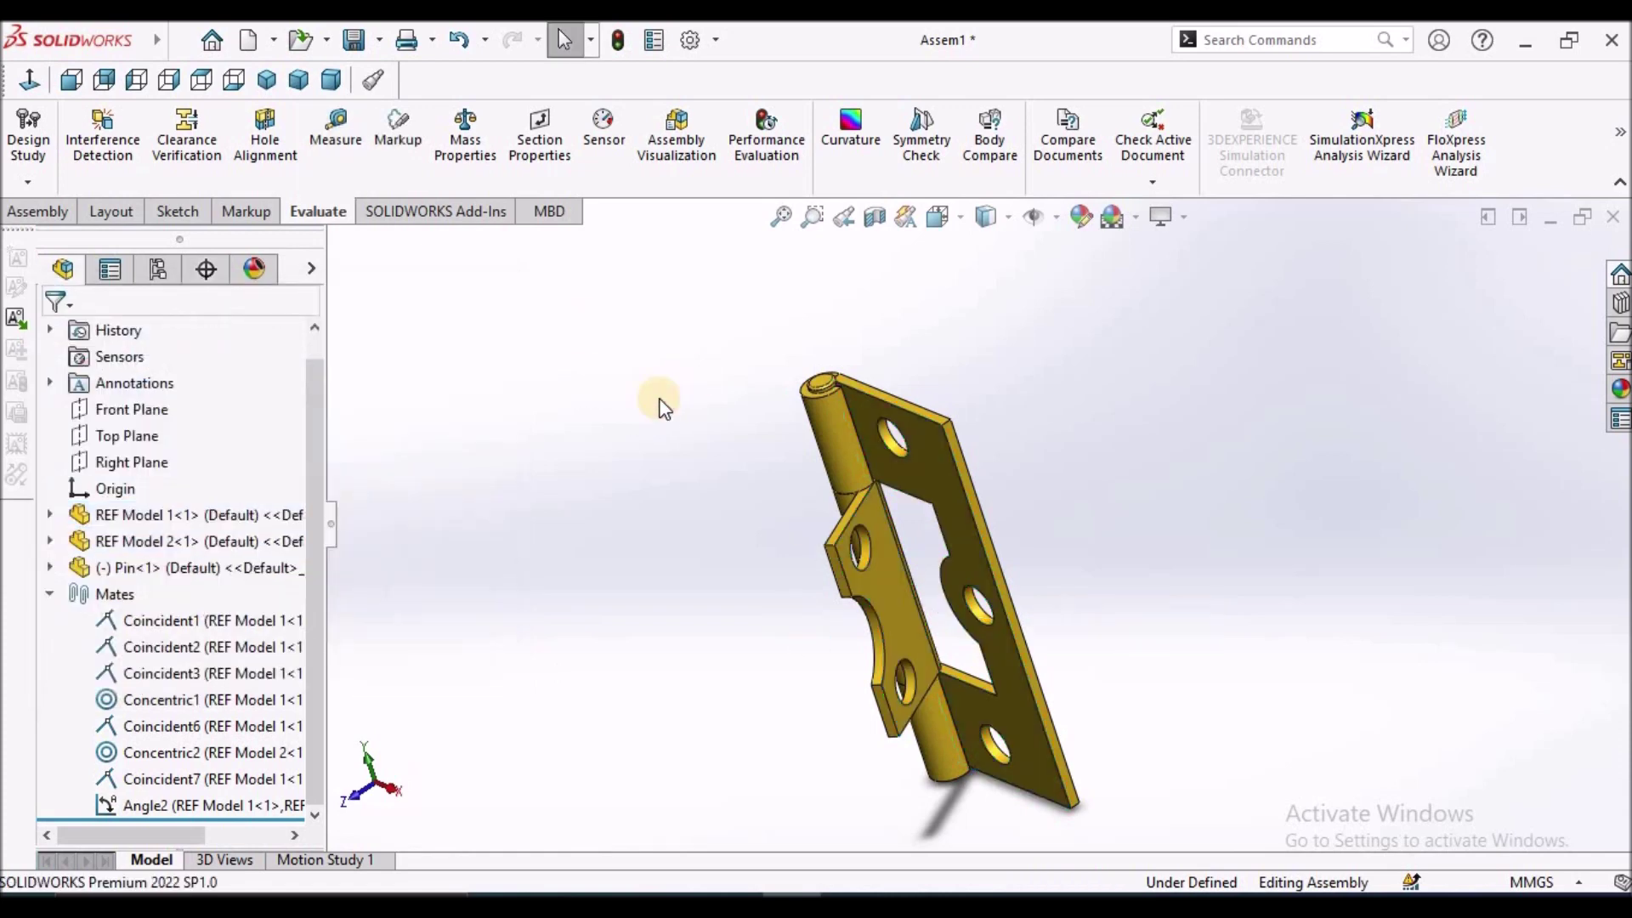
pyautogui.click(331, 79)
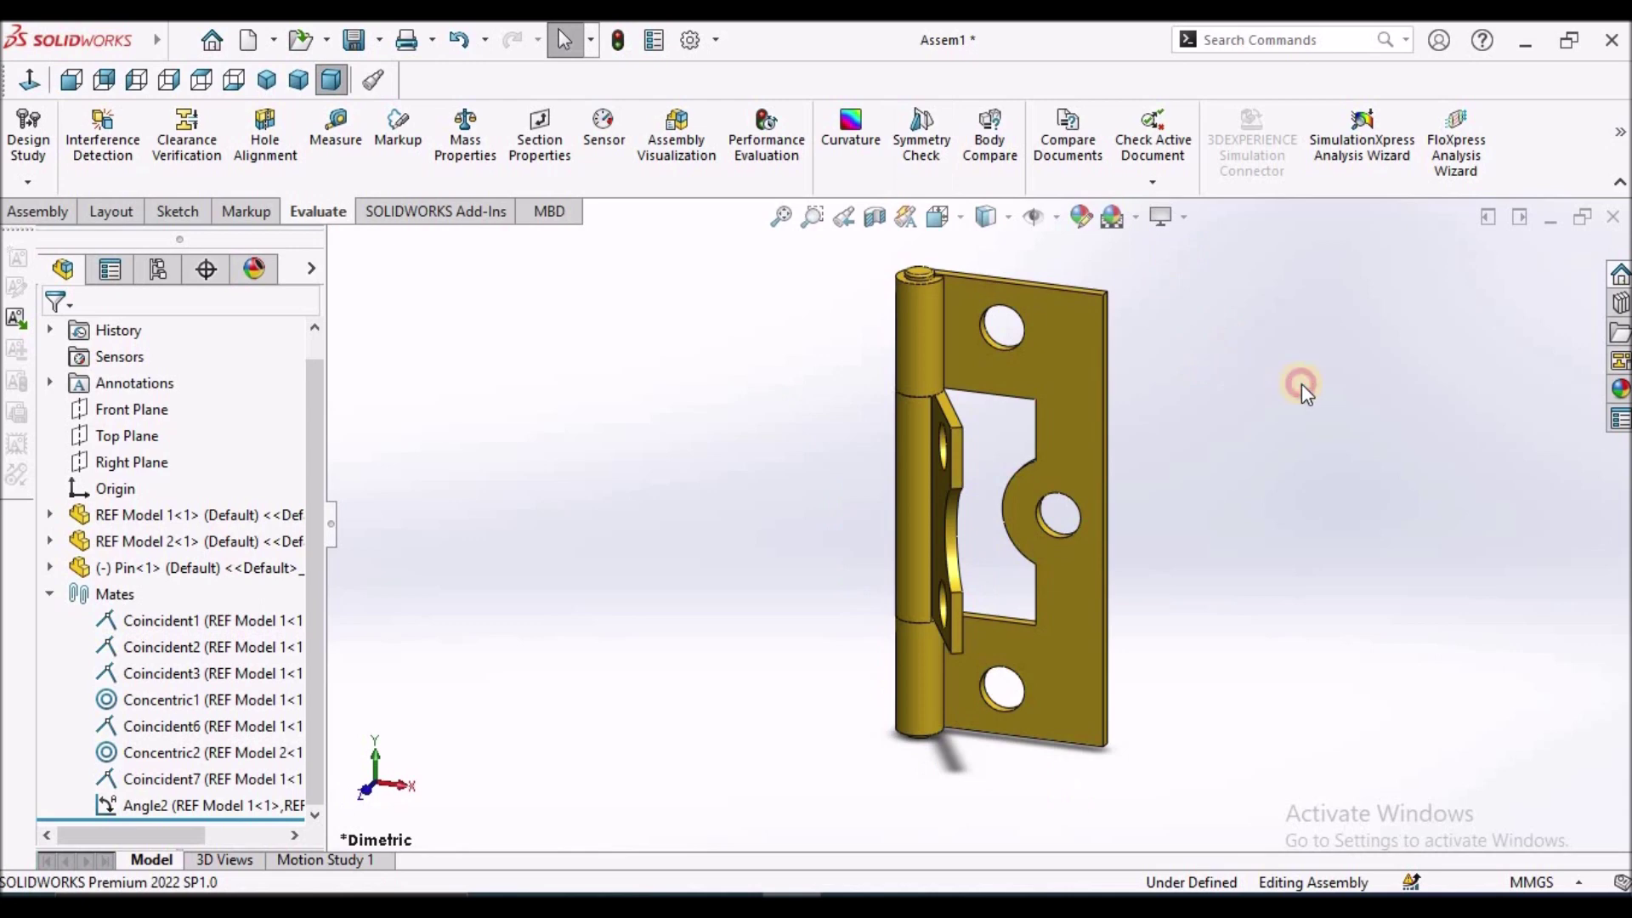
pyautogui.keyDown('shift'); pyautogui.moveTo(1302, 384); pyautogui.dragTo(1318, 461, button='middle'); pyautogui.keyUp('shift')
pyautogui.scroll(-2, 1323, 467)
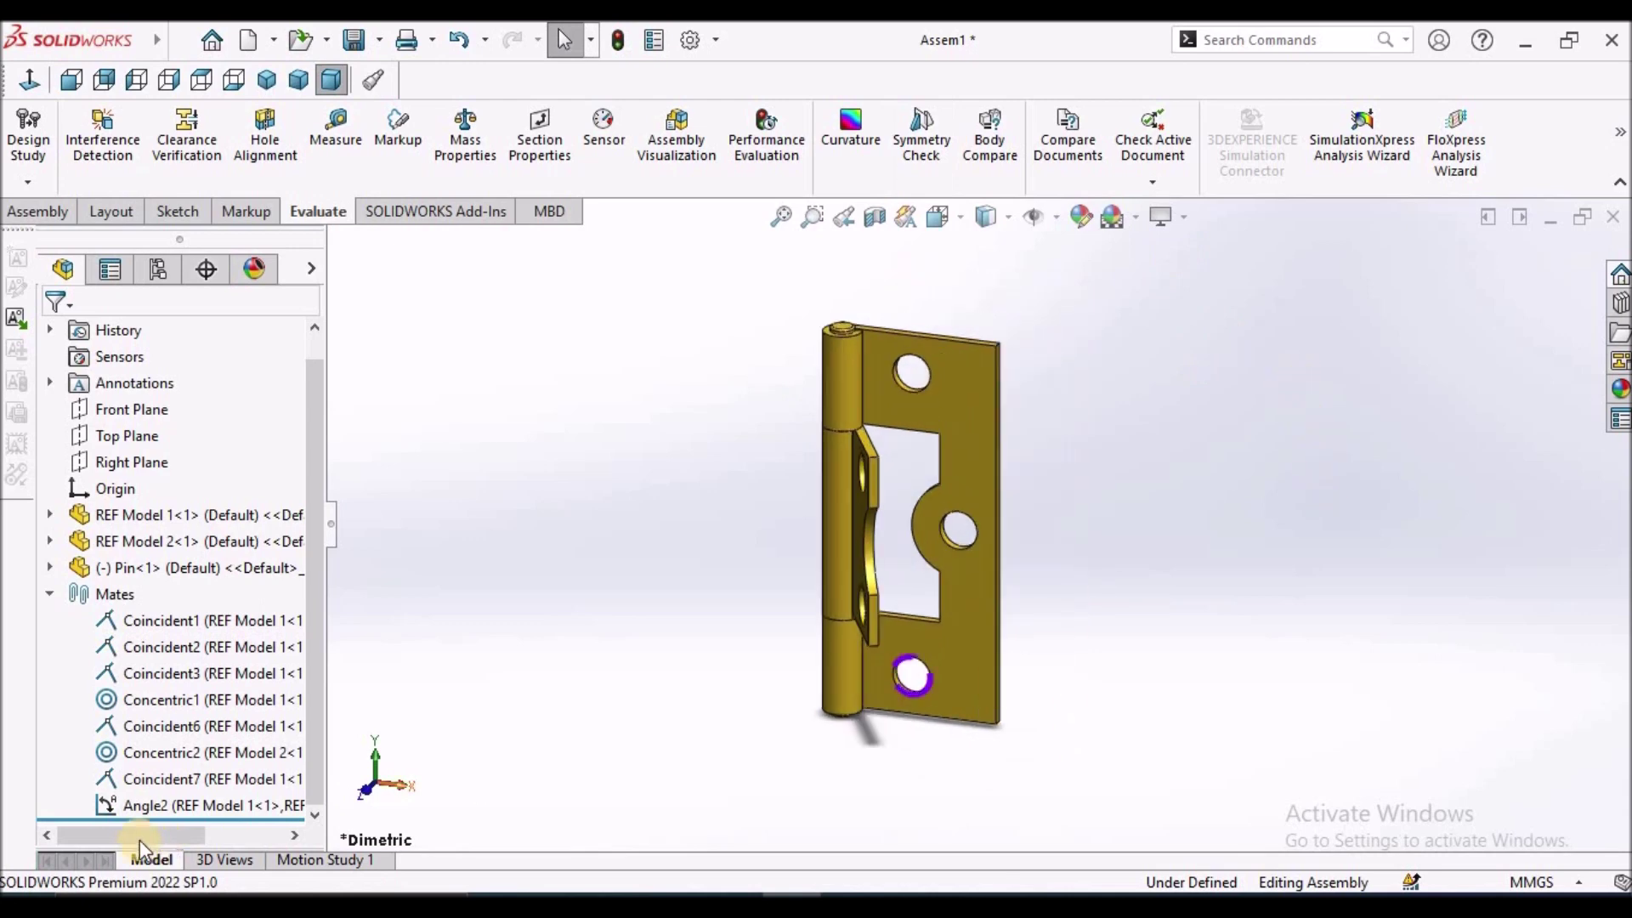
pyautogui.click(207, 799)
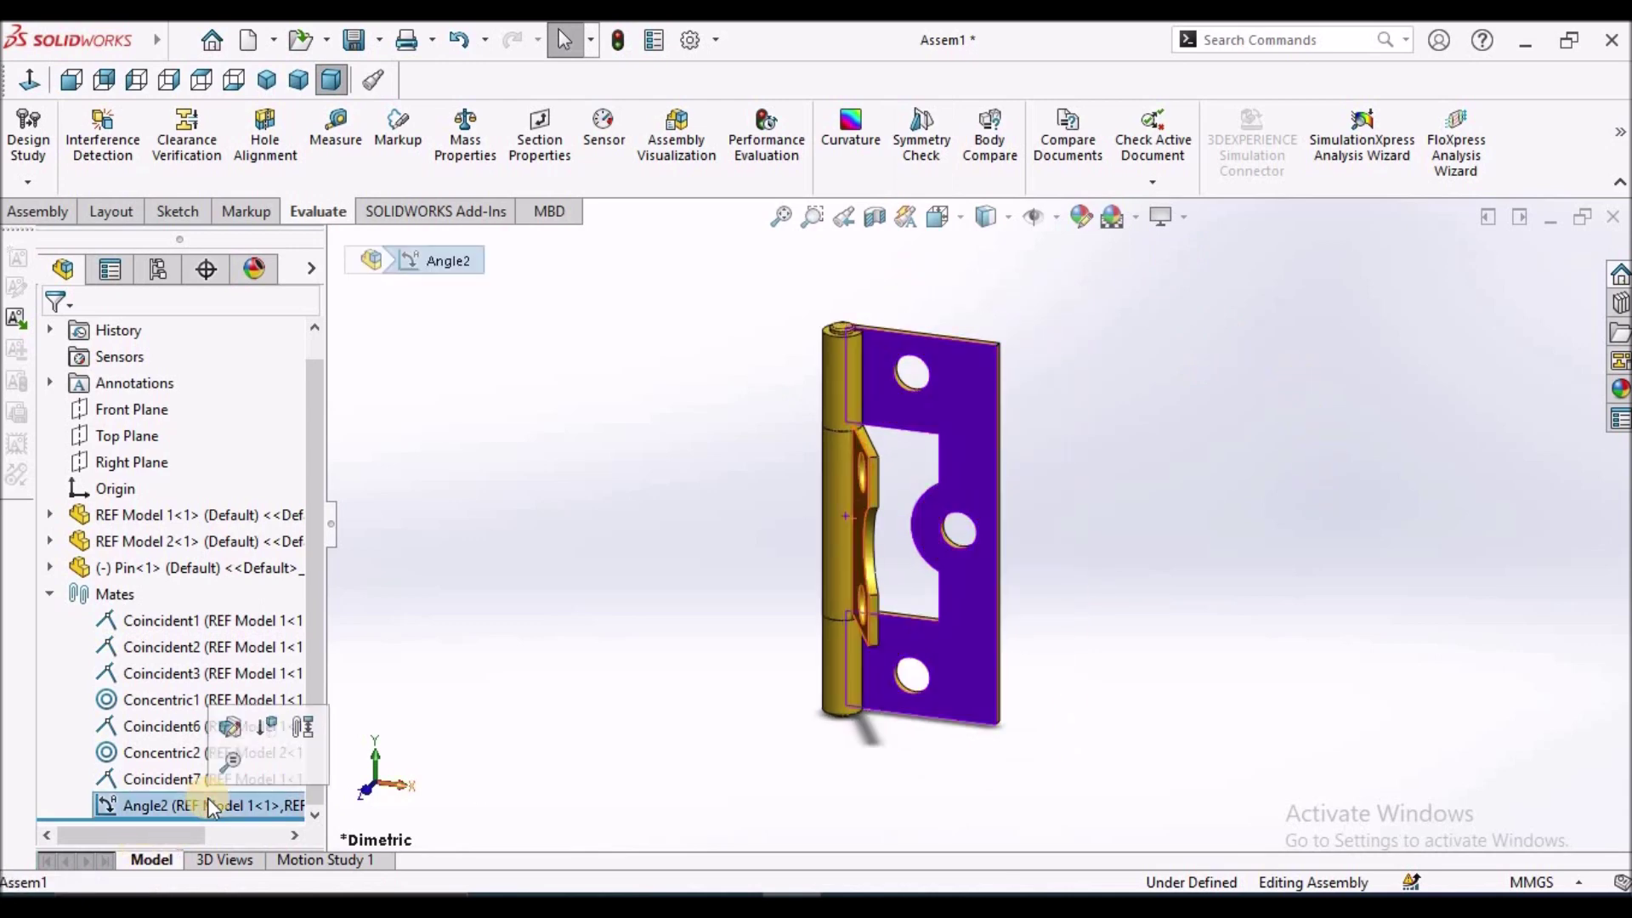
pyautogui.click(268, 726)
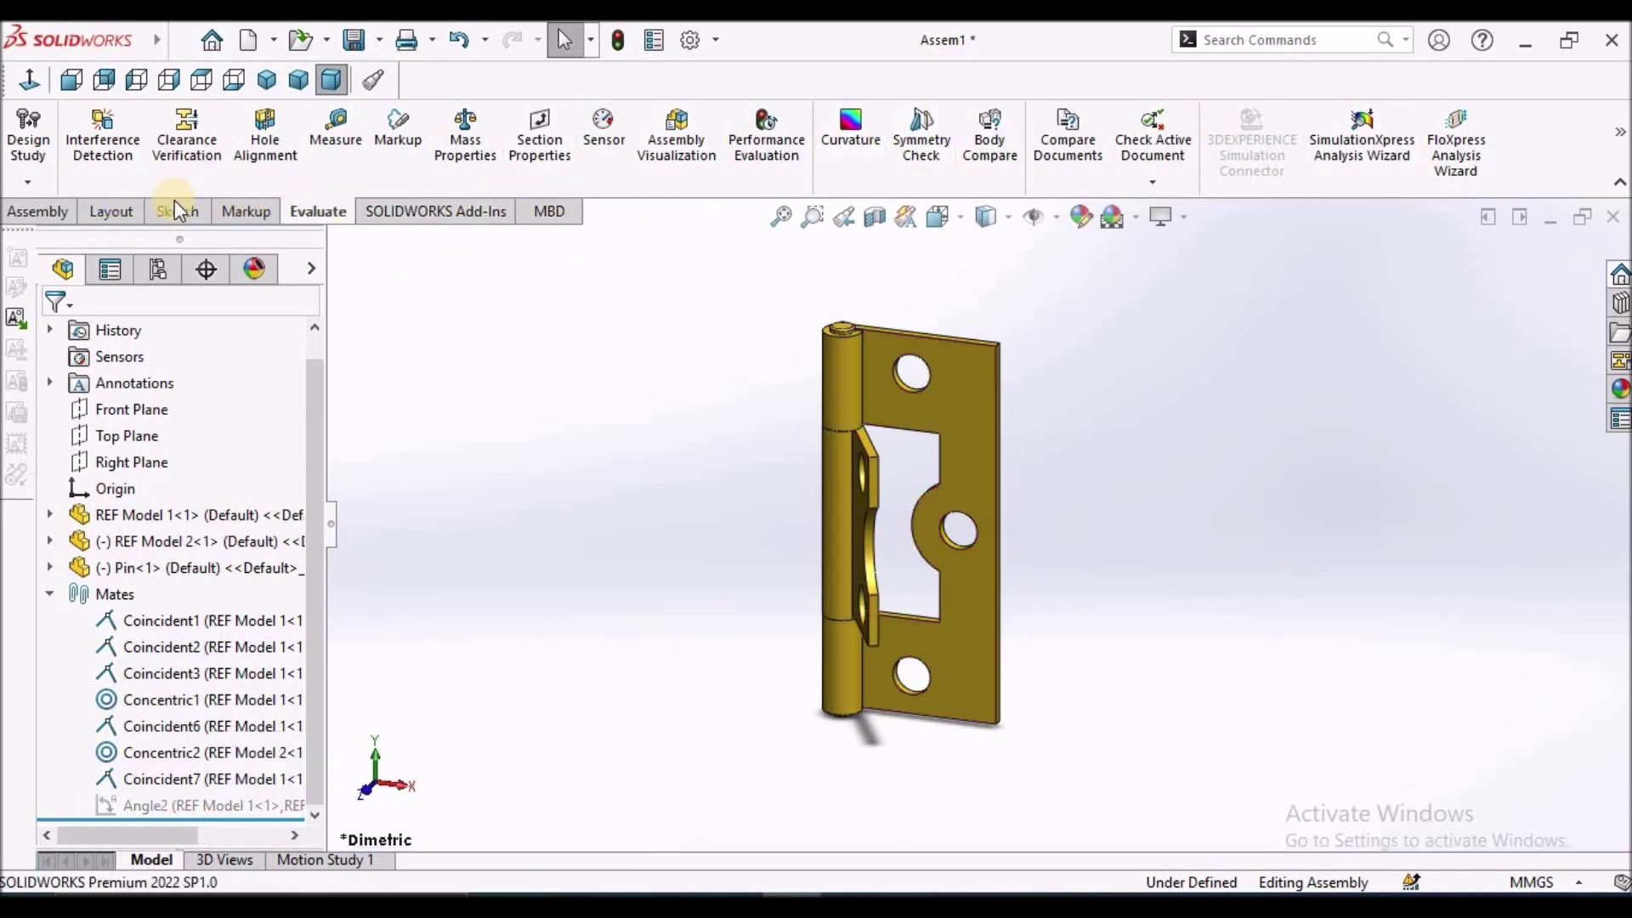
pyautogui.click(28, 218)
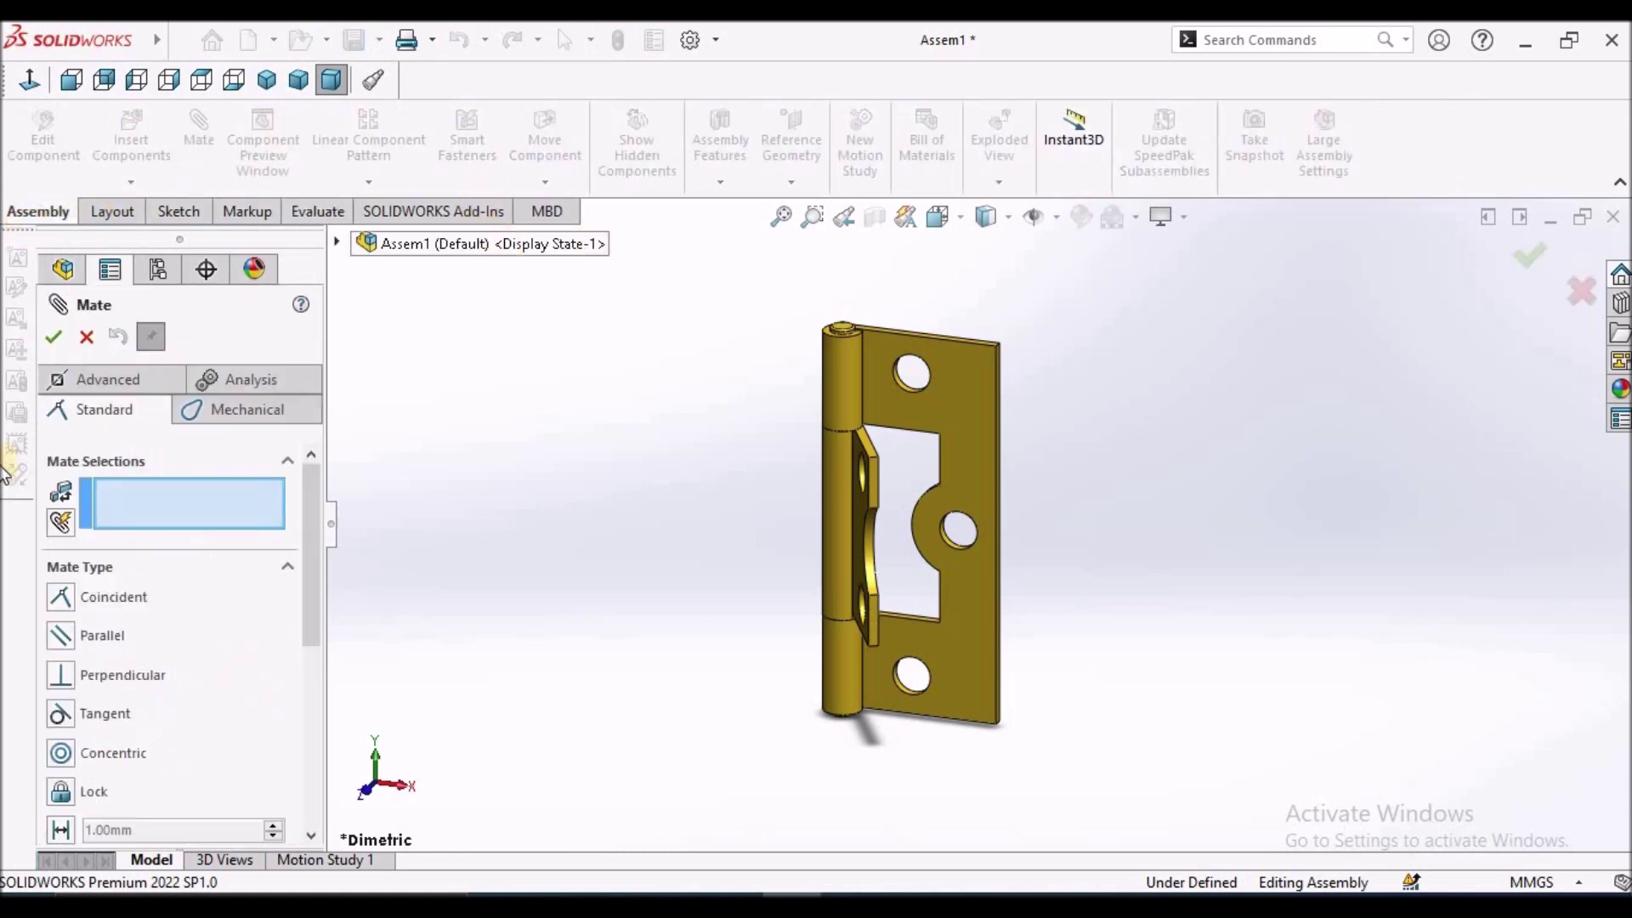
# Choose the Advanced Limit Angle mate with a 0deg minimum and a 60deg maximum.
pyautogui.click(102, 378)
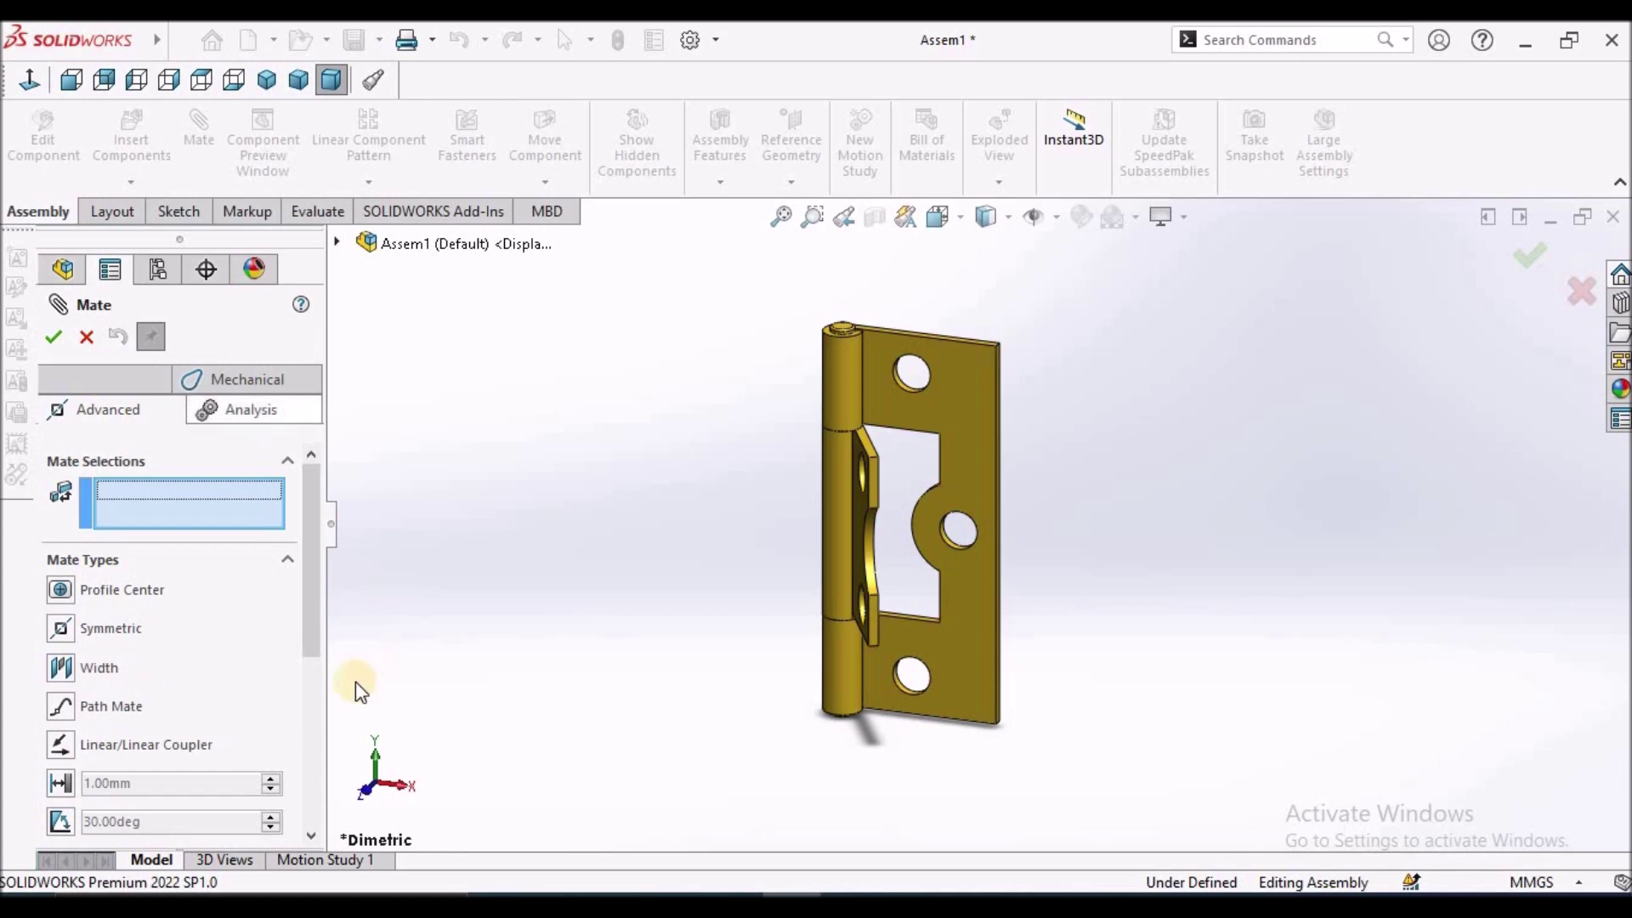
pyautogui.moveTo(317, 612); pyautogui.dragTo(316, 697)
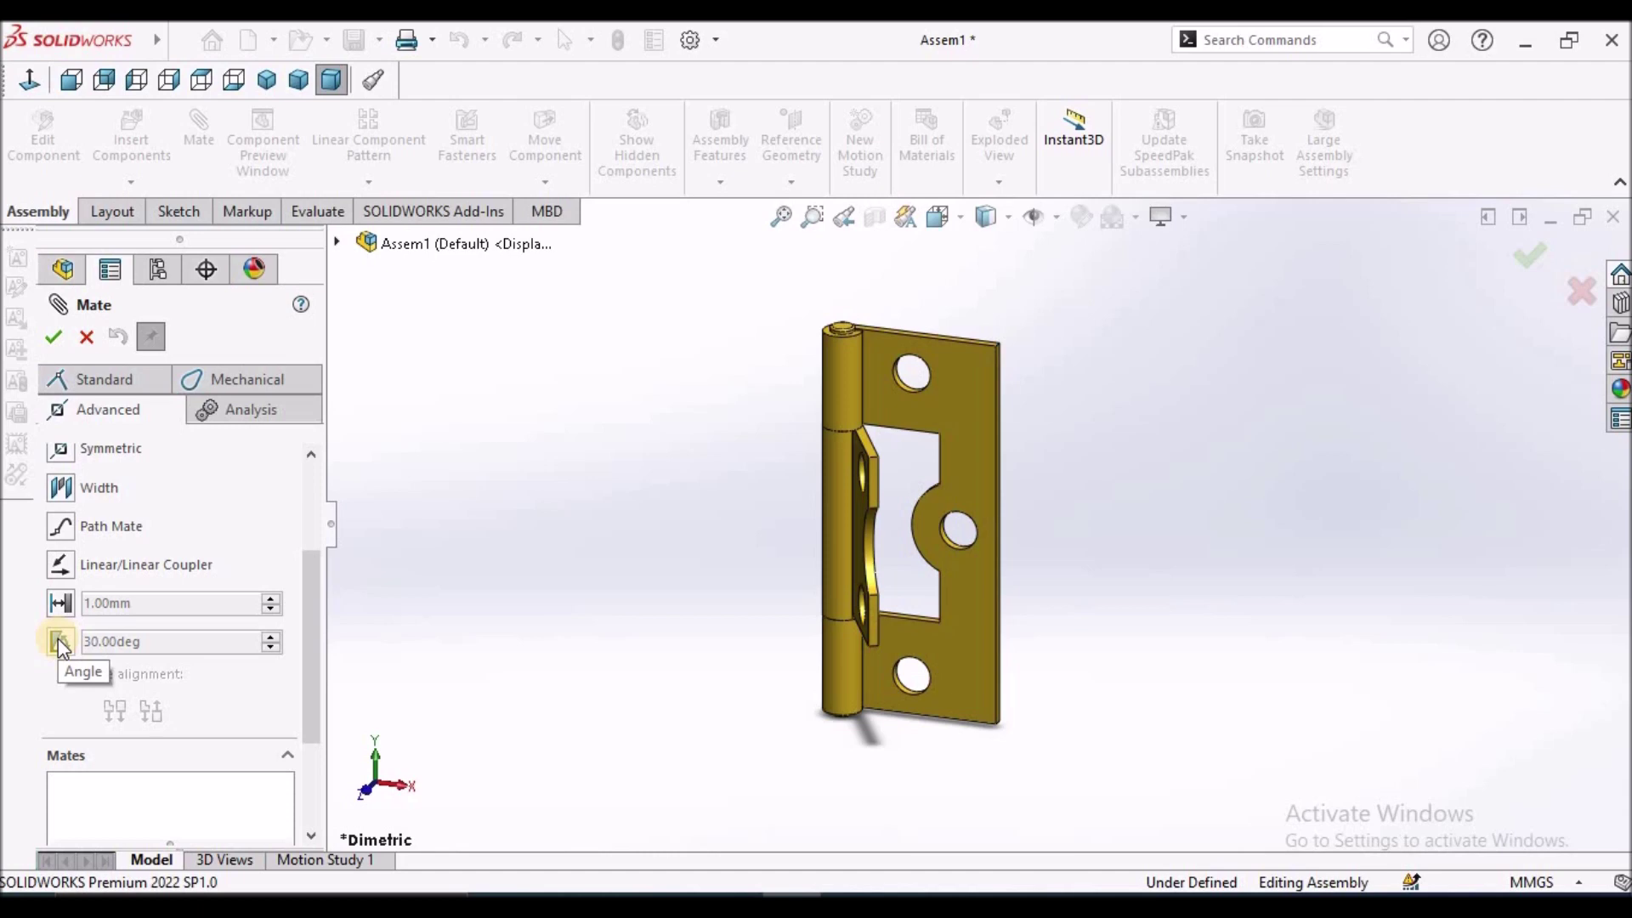
pyautogui.click(58, 639)
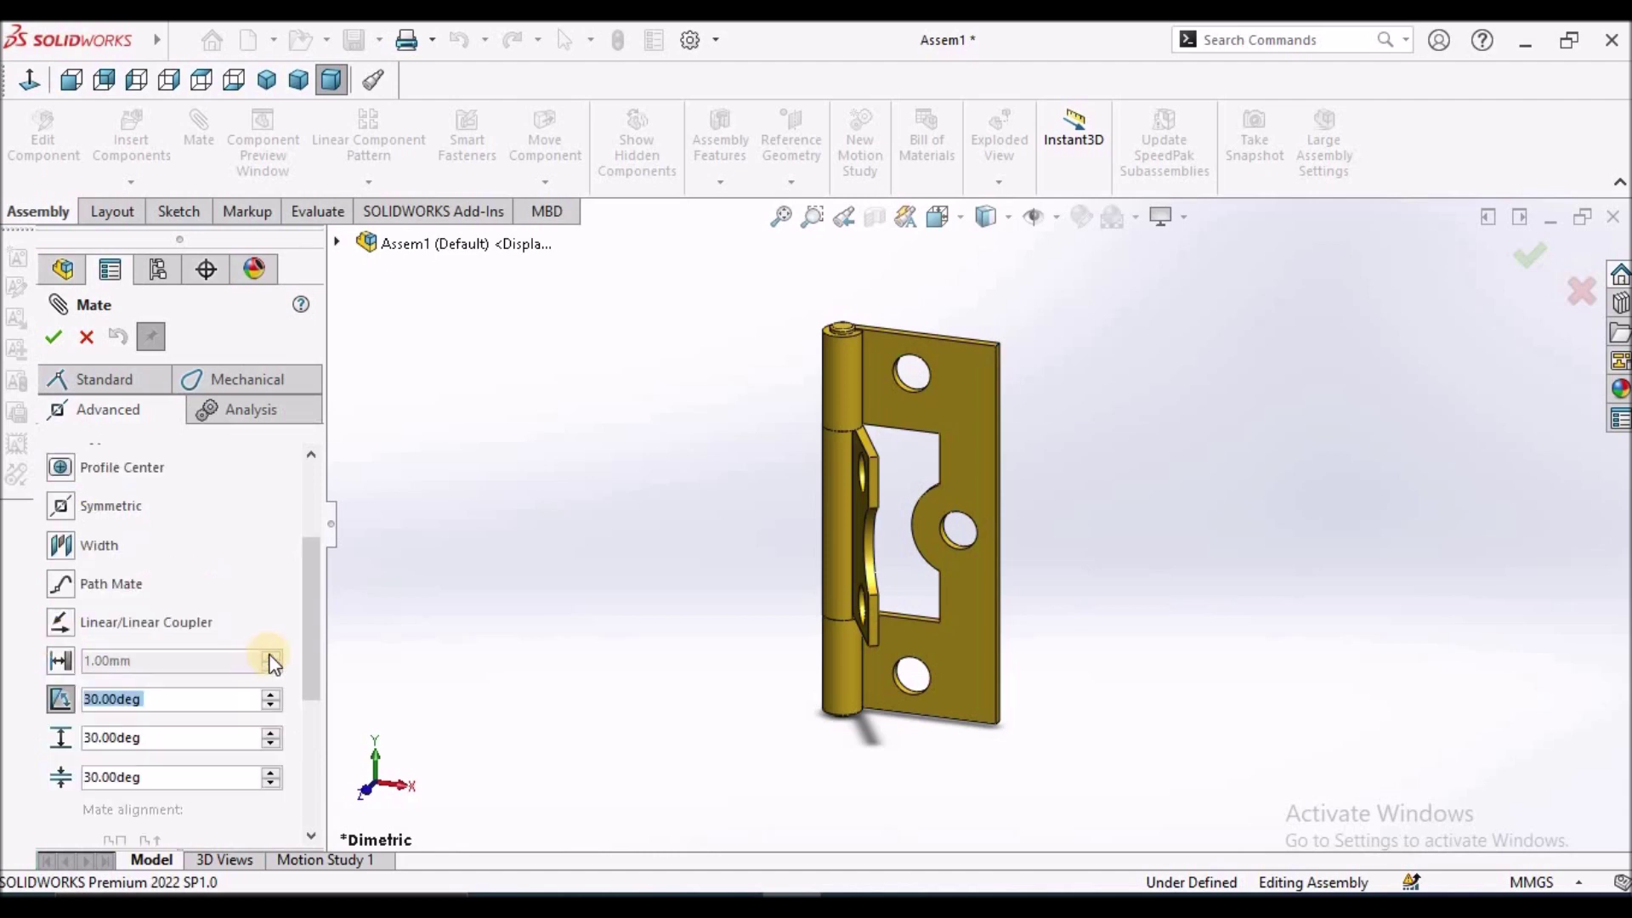
pyautogui.moveTo(312, 651); pyautogui.dragTo(314, 719)
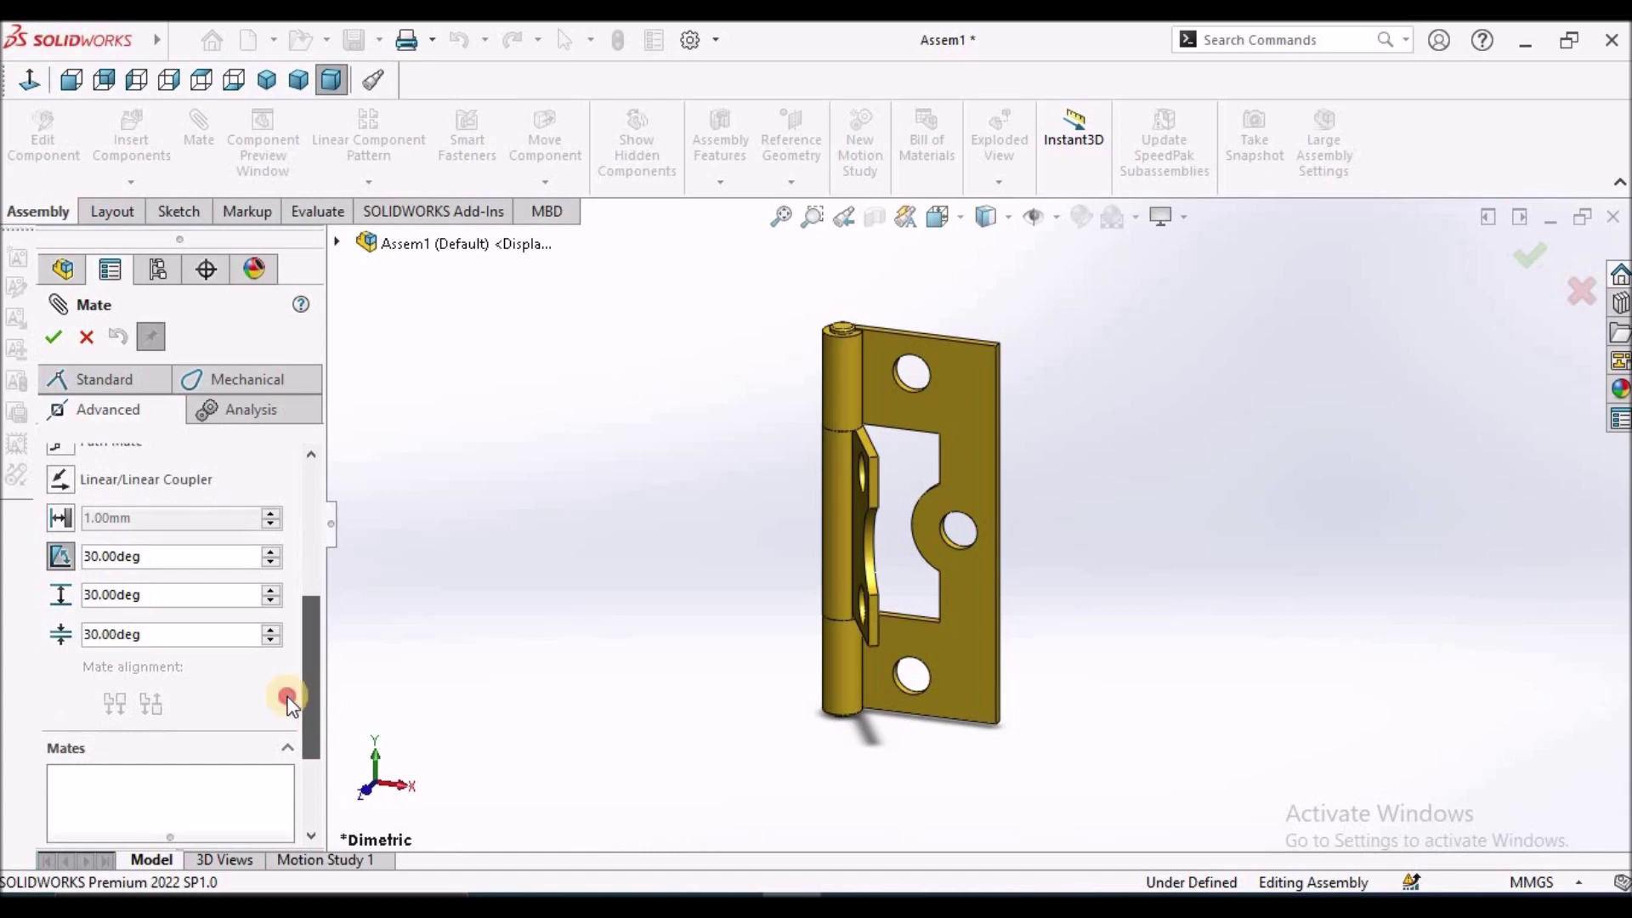
pyautogui.doubleClick(184, 555)
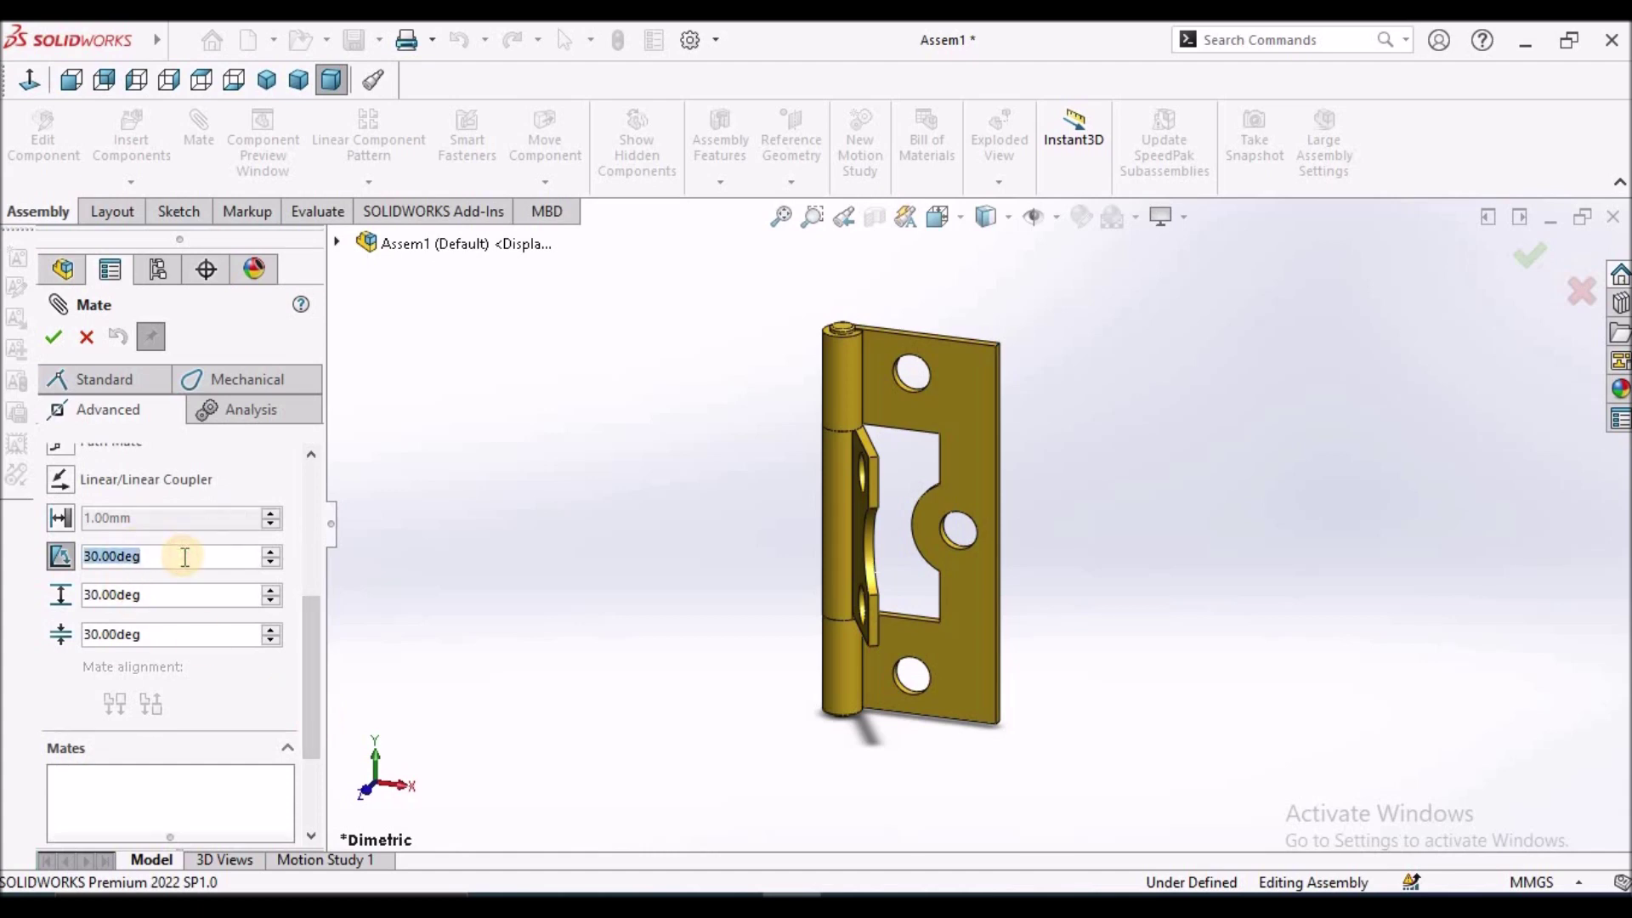
pyautogui.write('0')
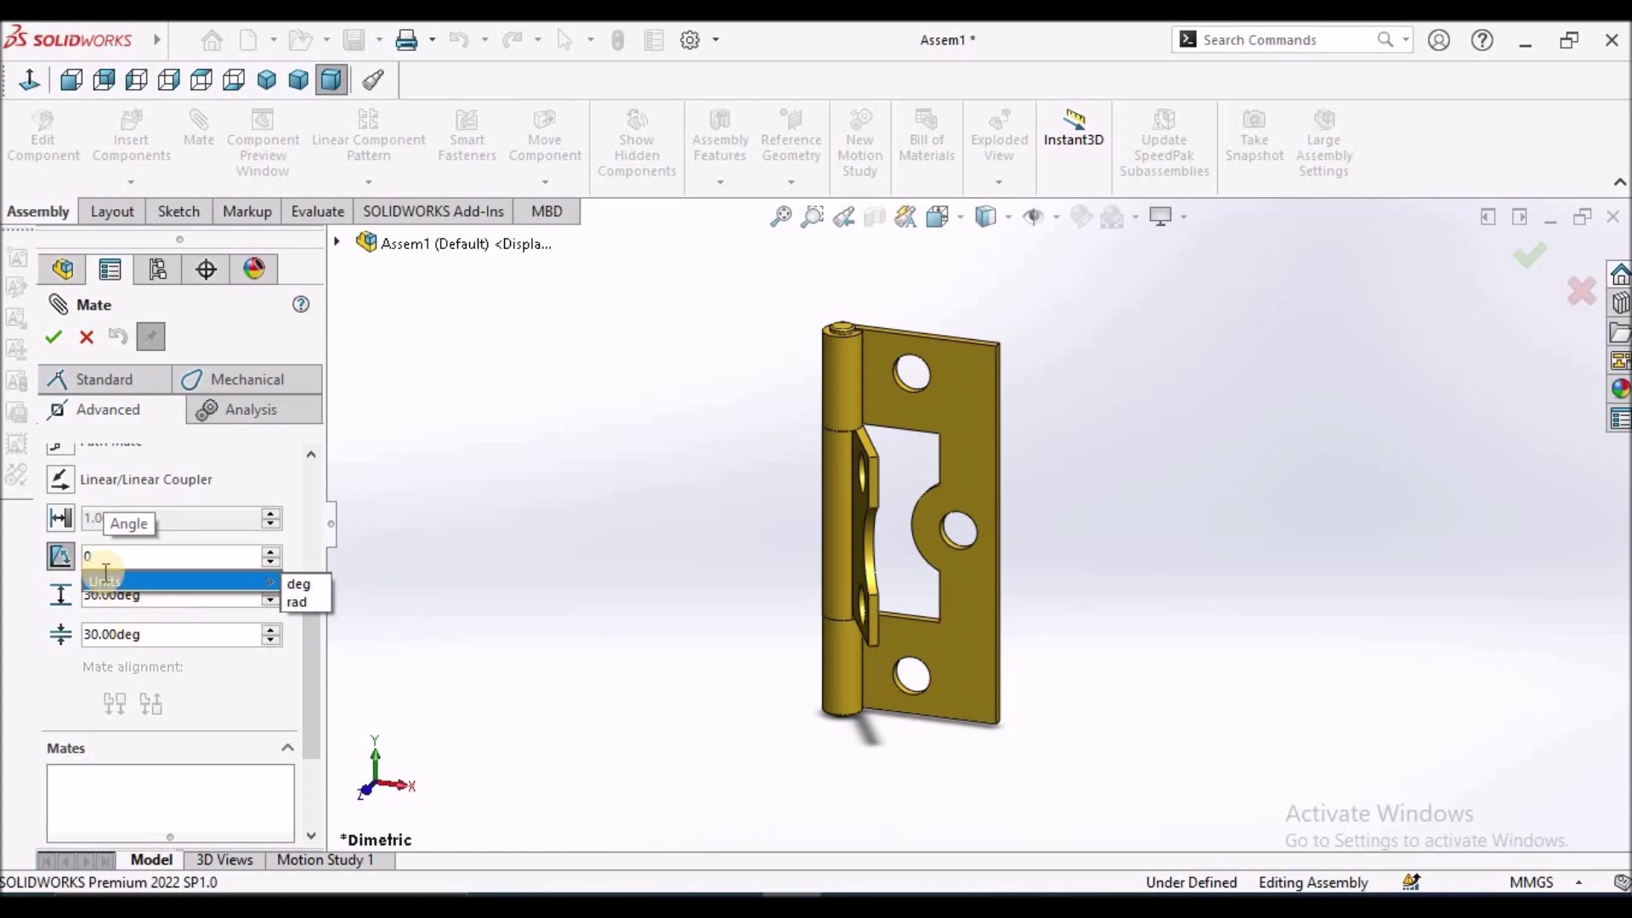
pyautogui.press('Return')
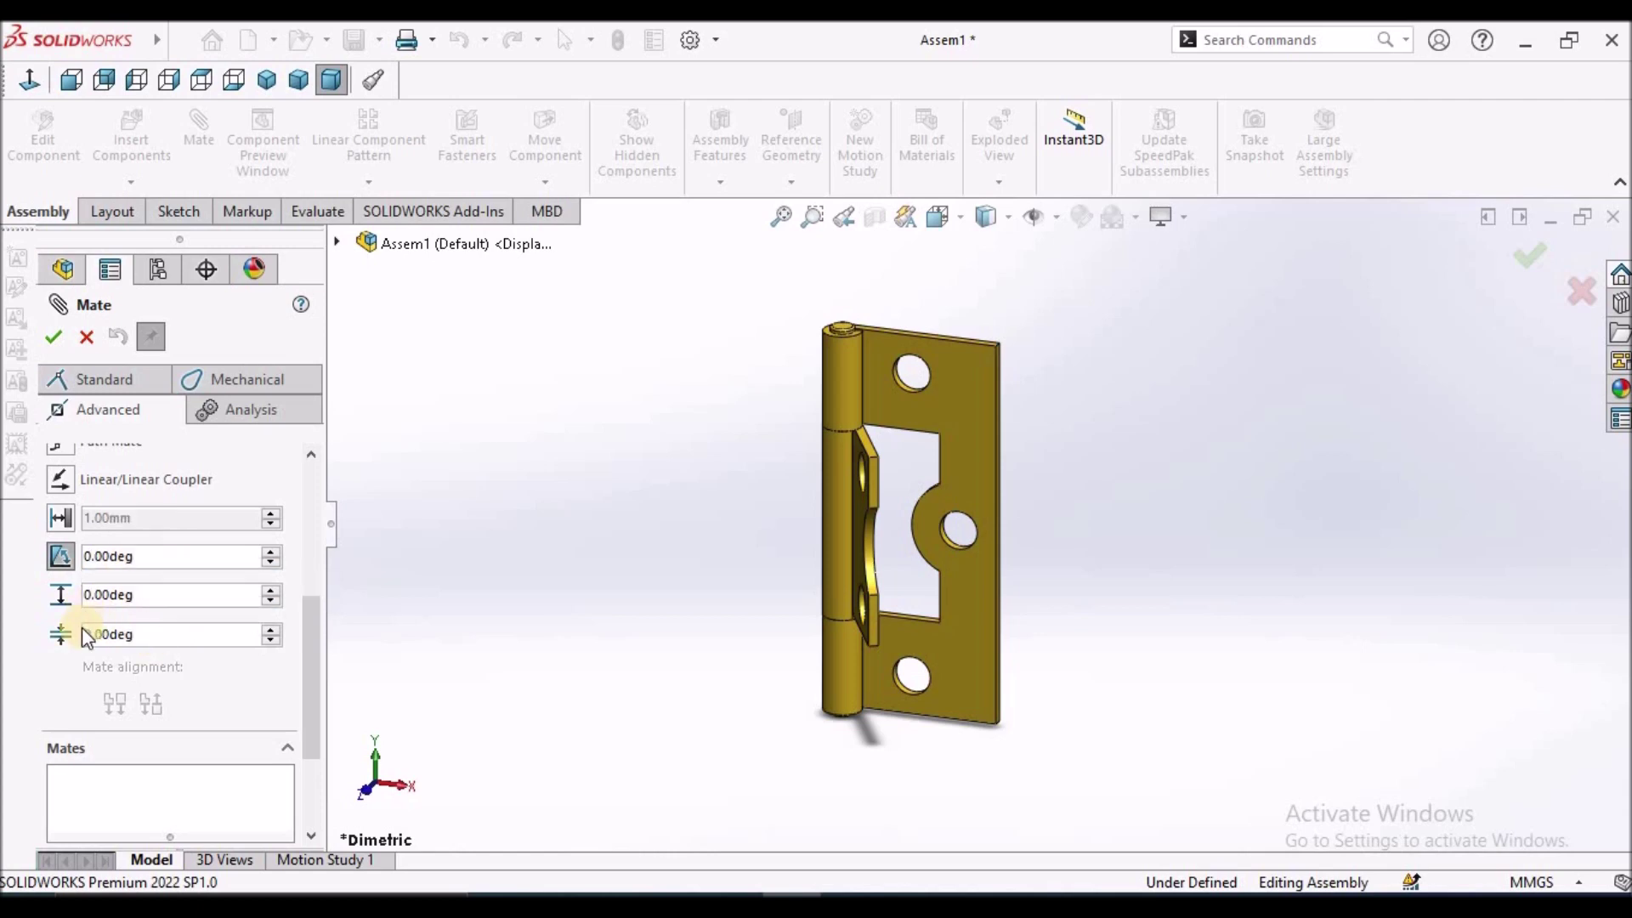
pyautogui.doubleClick(136, 595)
pyautogui.write('60')
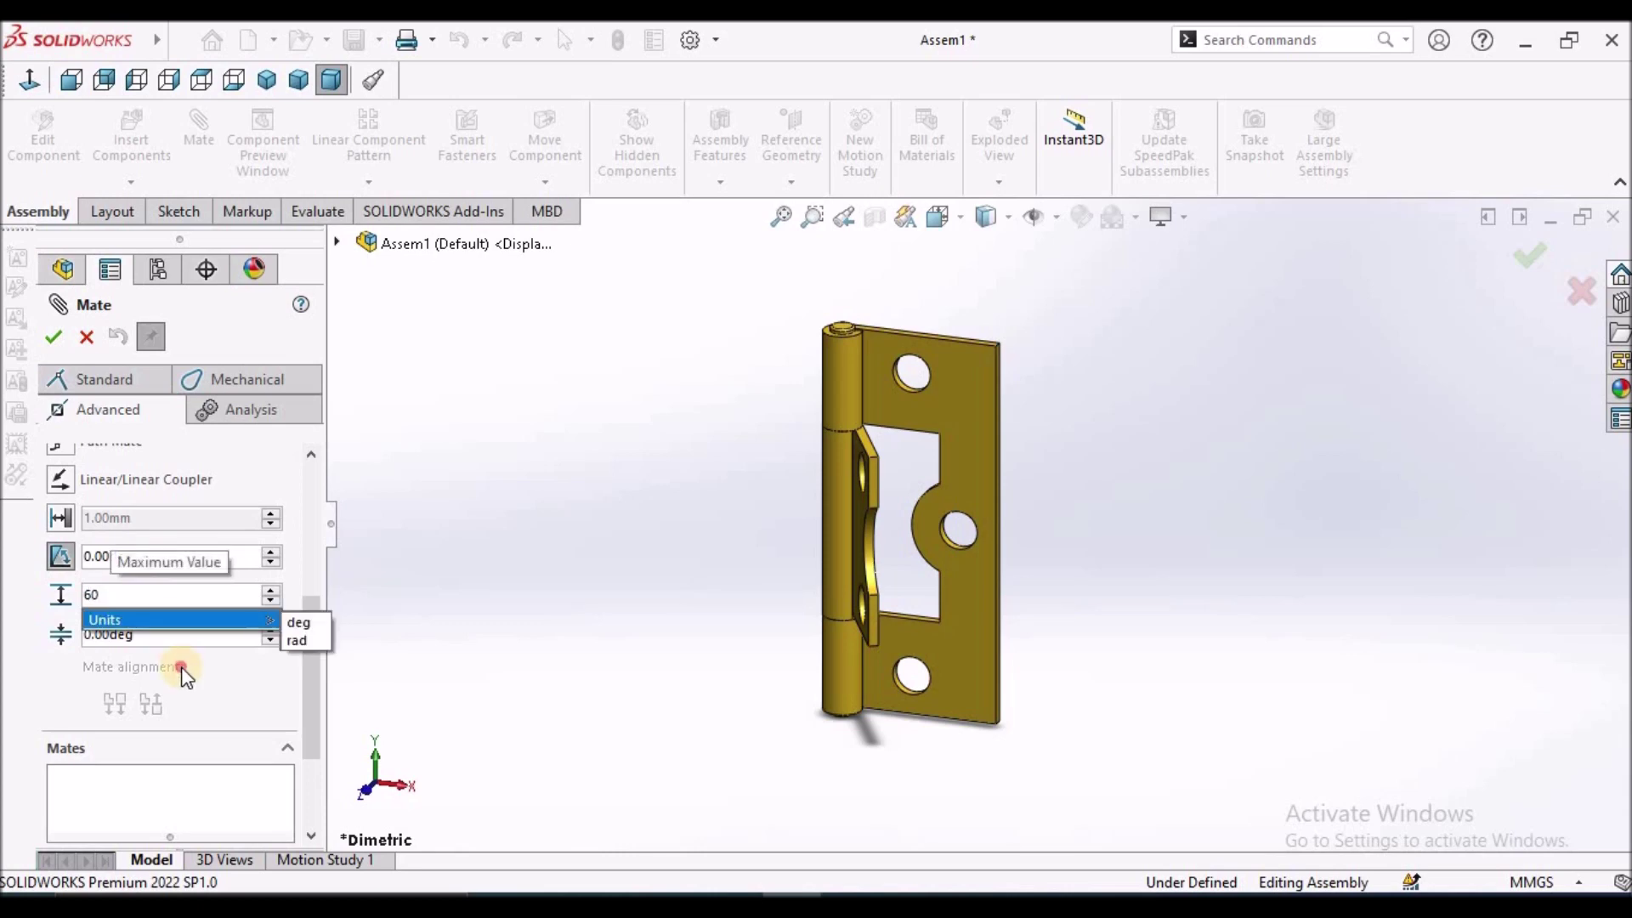
# Select a face on each hinge leaf, check the preview, and accept the limit angle mate.
pyautogui.click(962, 435)
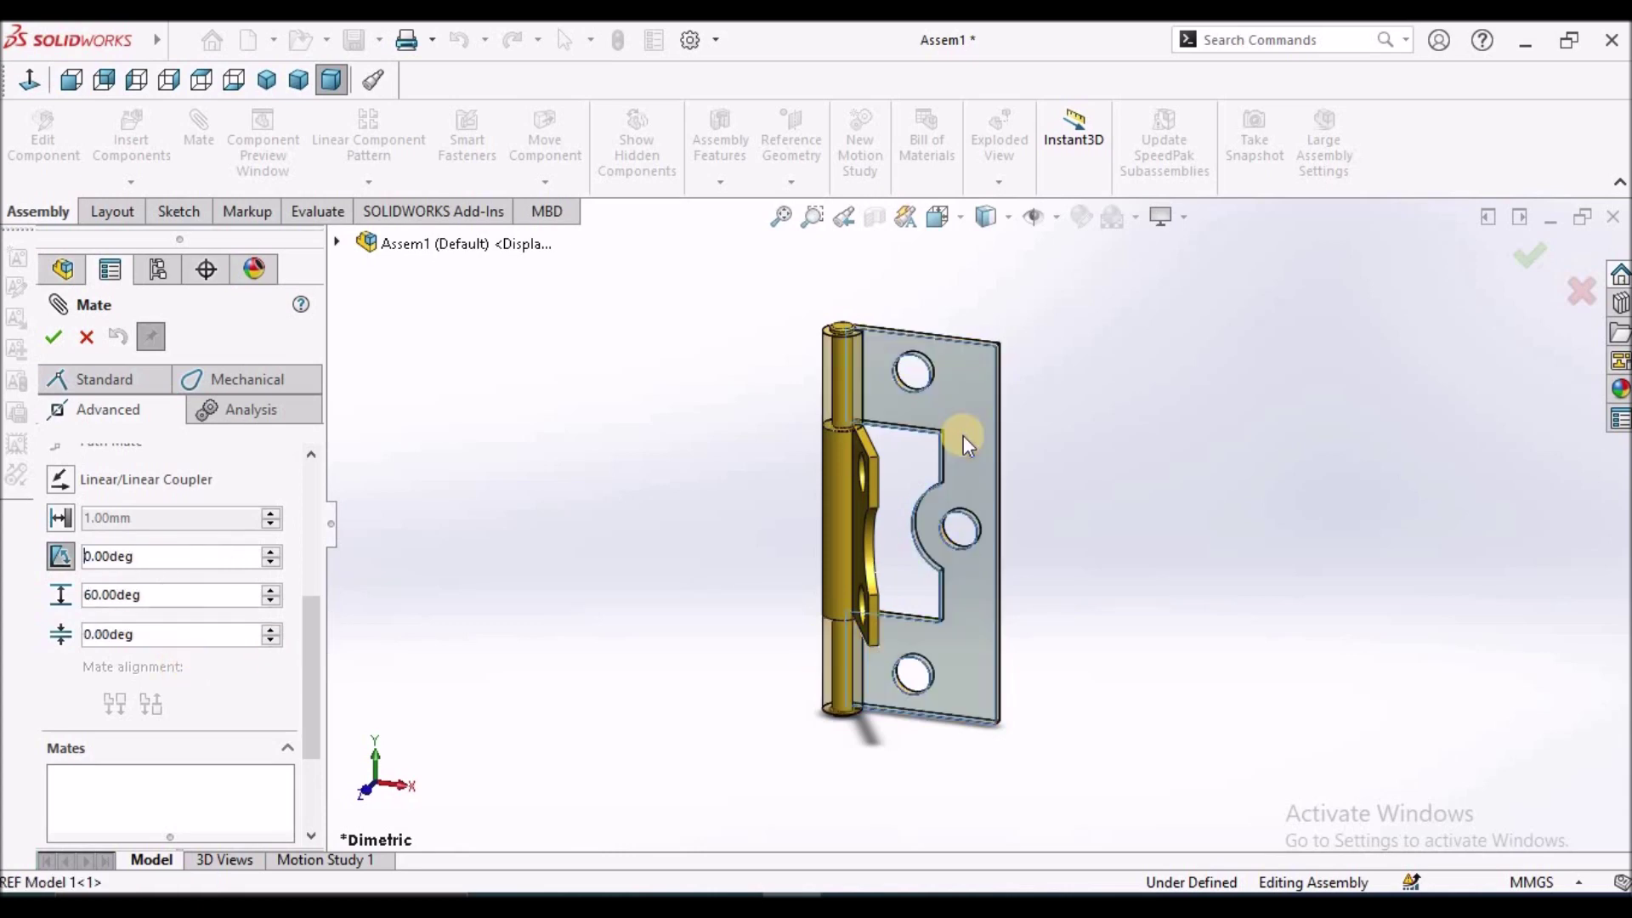
pyautogui.click(858, 548)
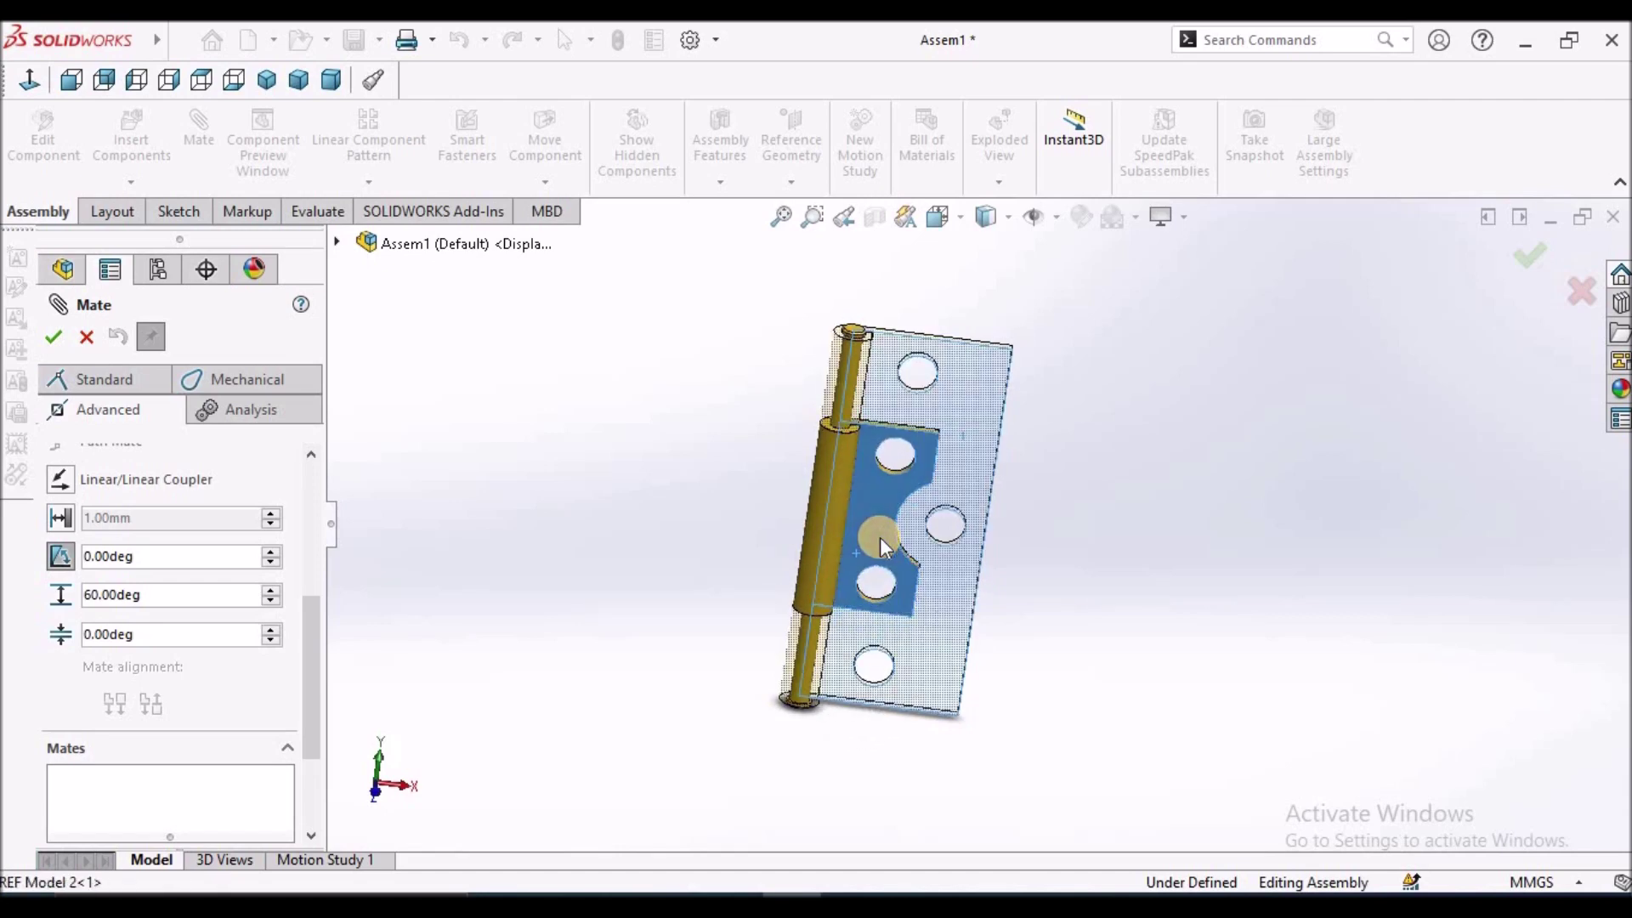
pyautogui.moveTo(1243, 477); pyautogui.dragTo(1173, 463, button='middle')
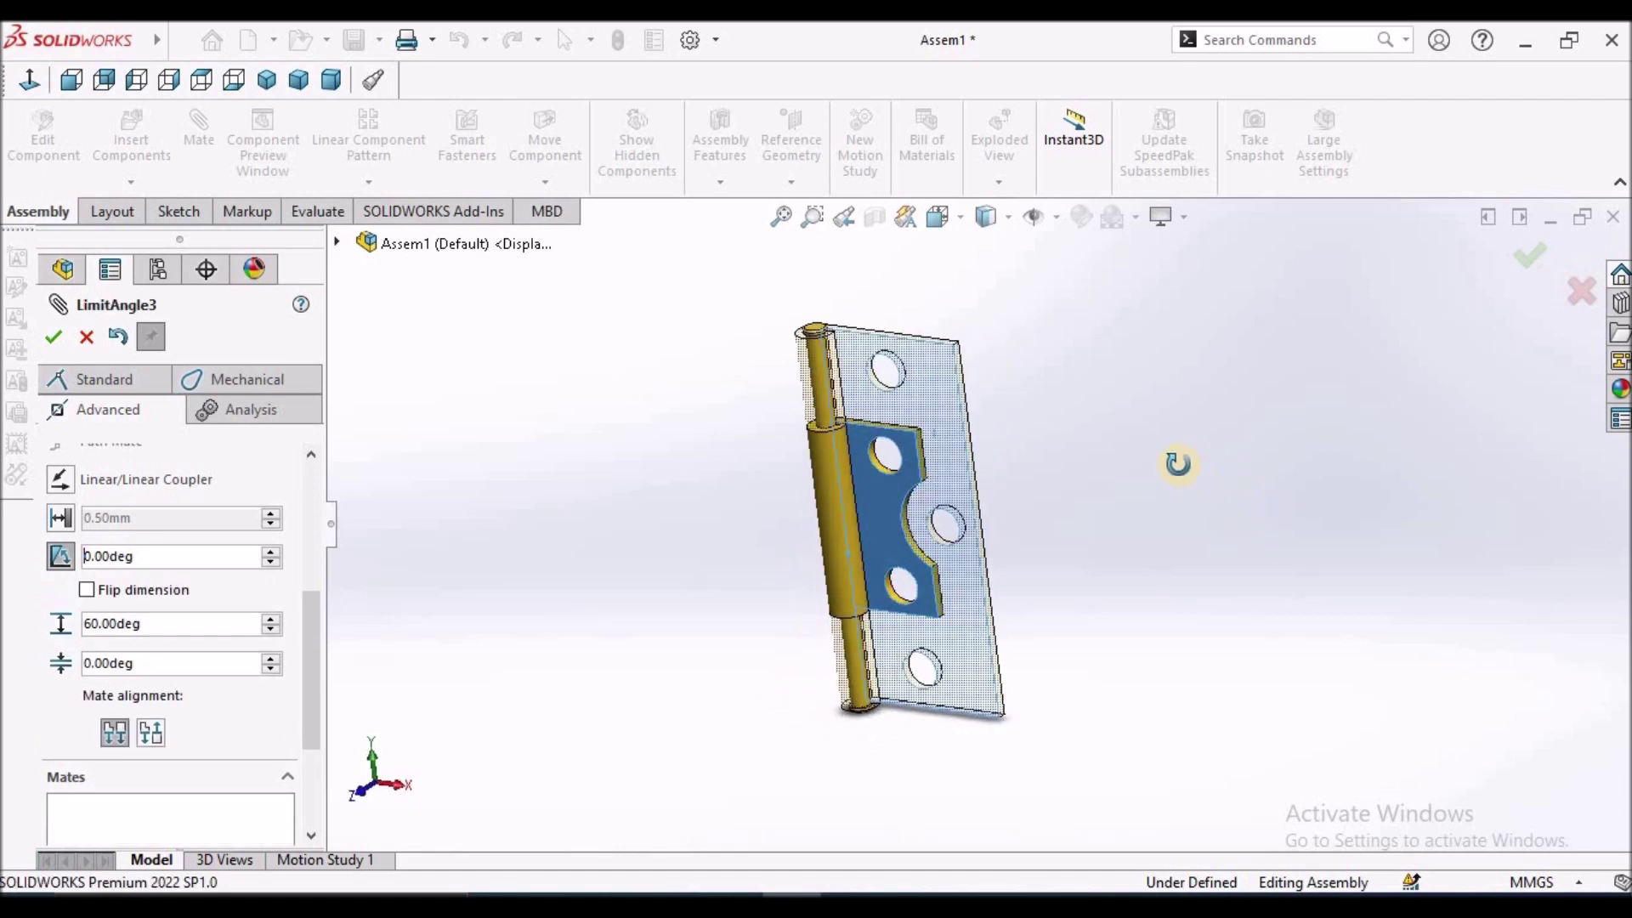
pyautogui.click(53, 336)
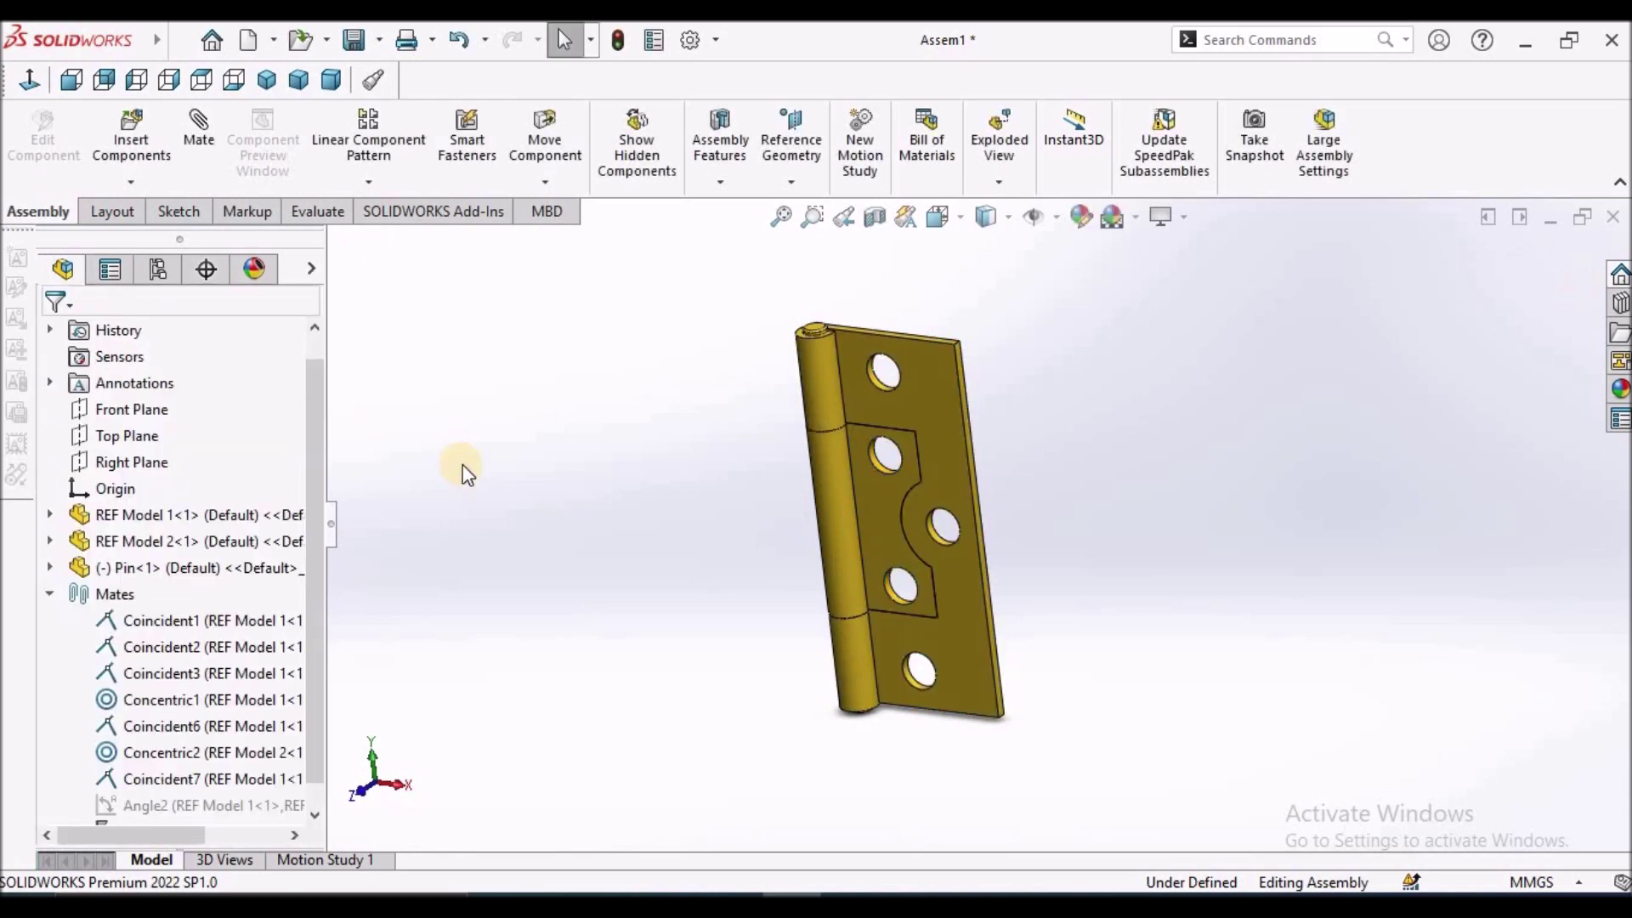
# Switch to the Dimetric view and drag the moving leaf to test its 0–60° range.
pyautogui.click(330, 80)
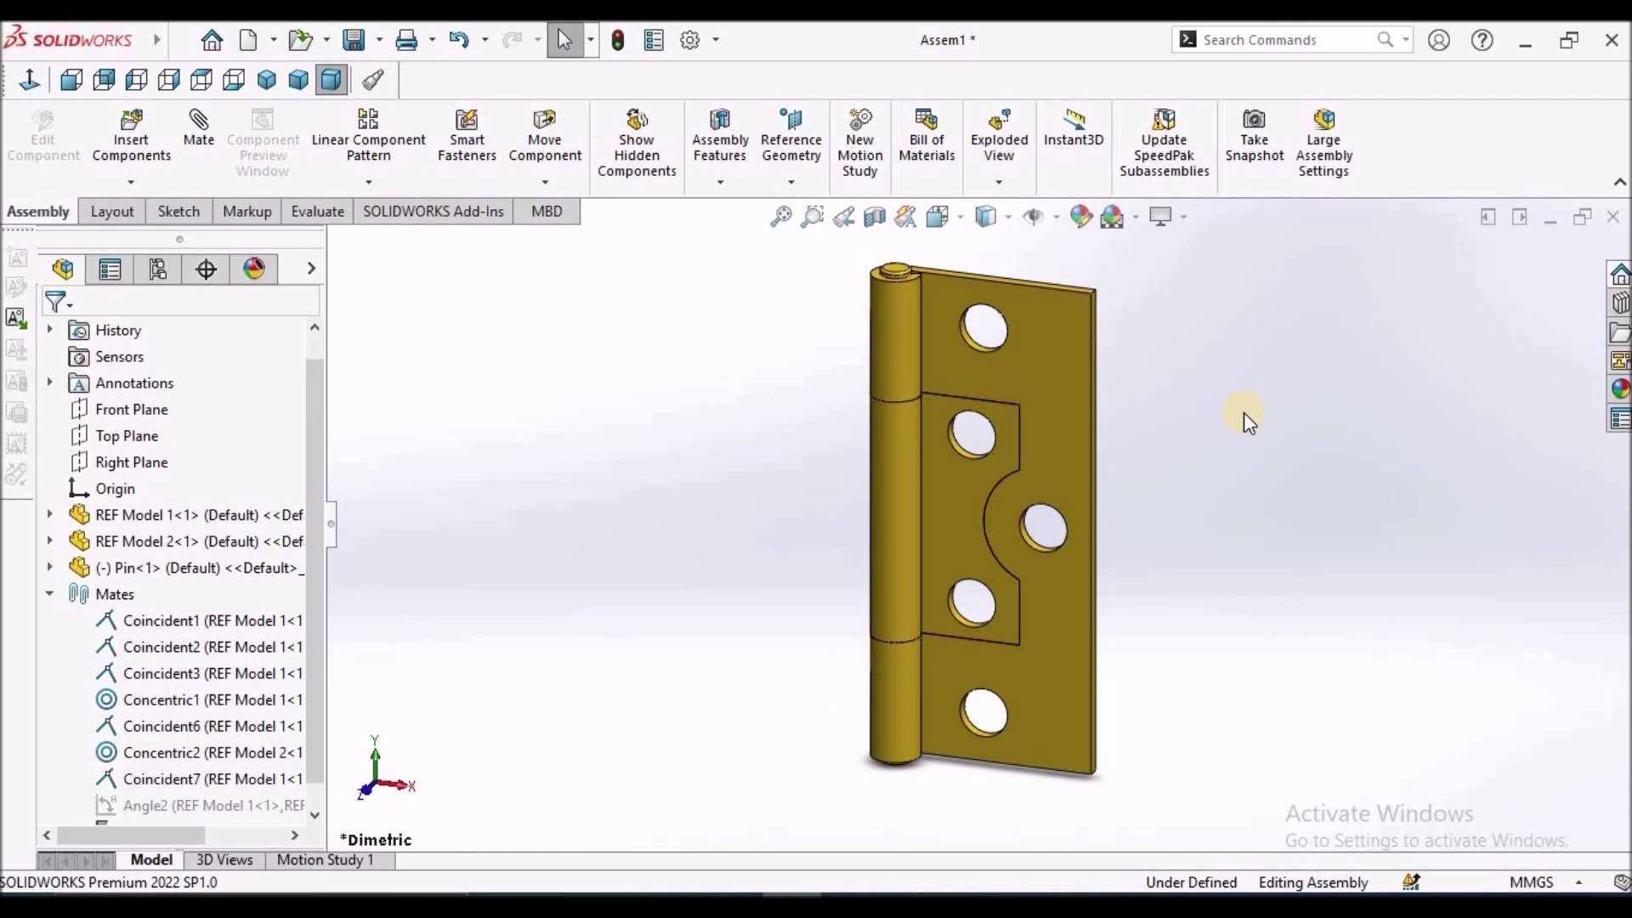
pyautogui.click(962, 501)
pyautogui.moveTo(962, 501); pyautogui.dragTo(889, 557)
# Open LimitAngle3 for editing, set its maximum to 90deg, and accept the mate.
pyautogui.click(261, 765)
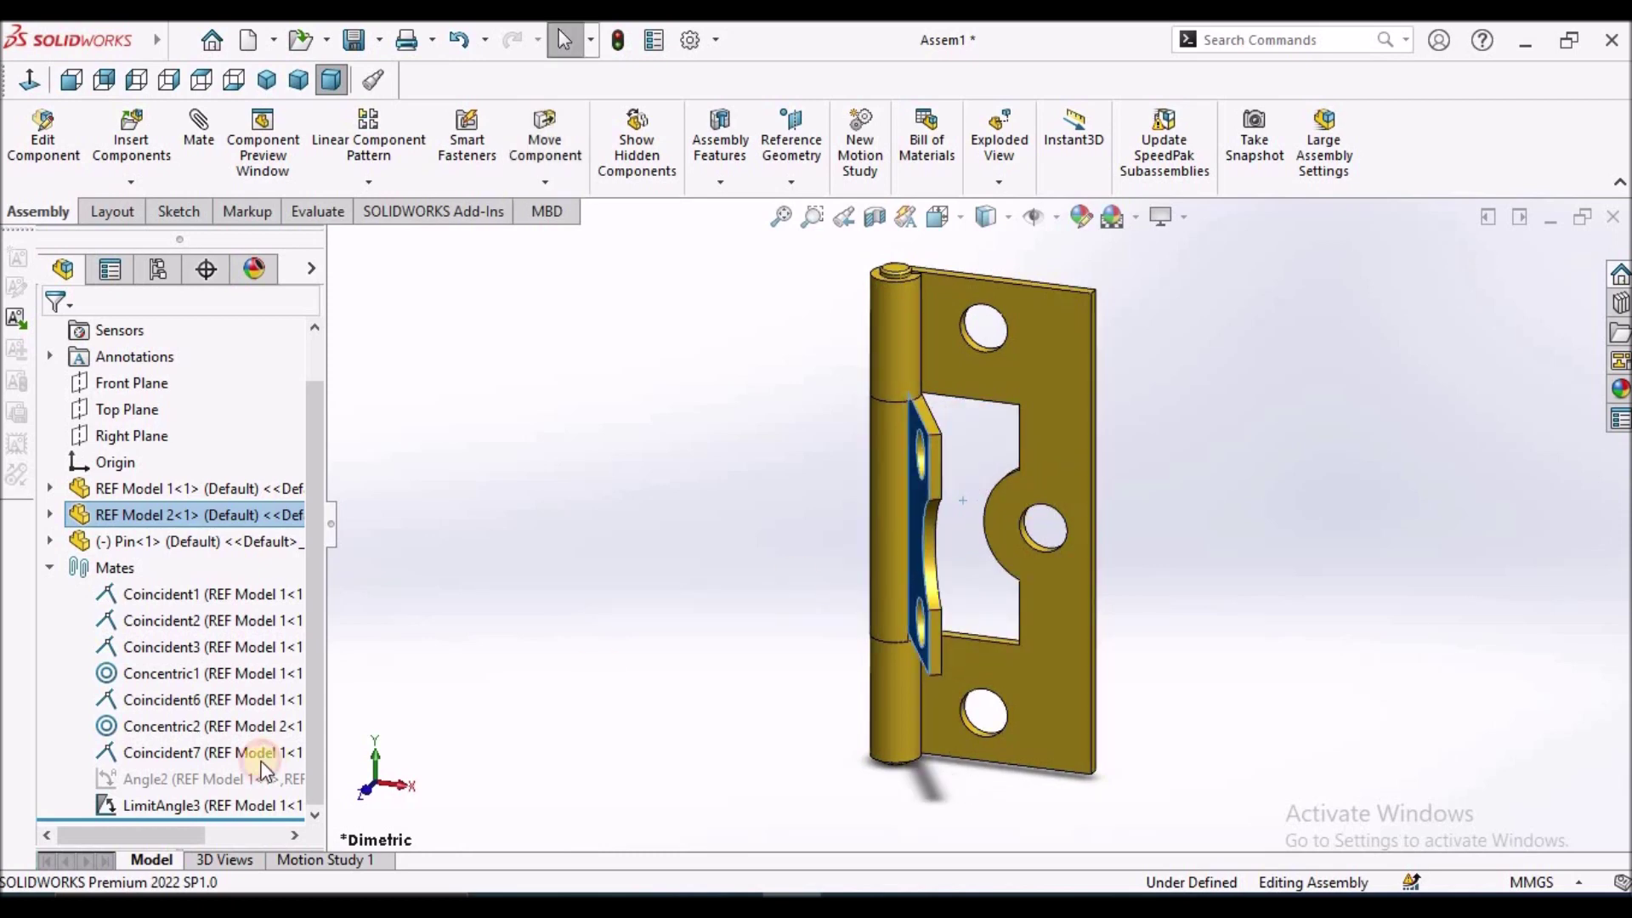
pyautogui.click(230, 803)
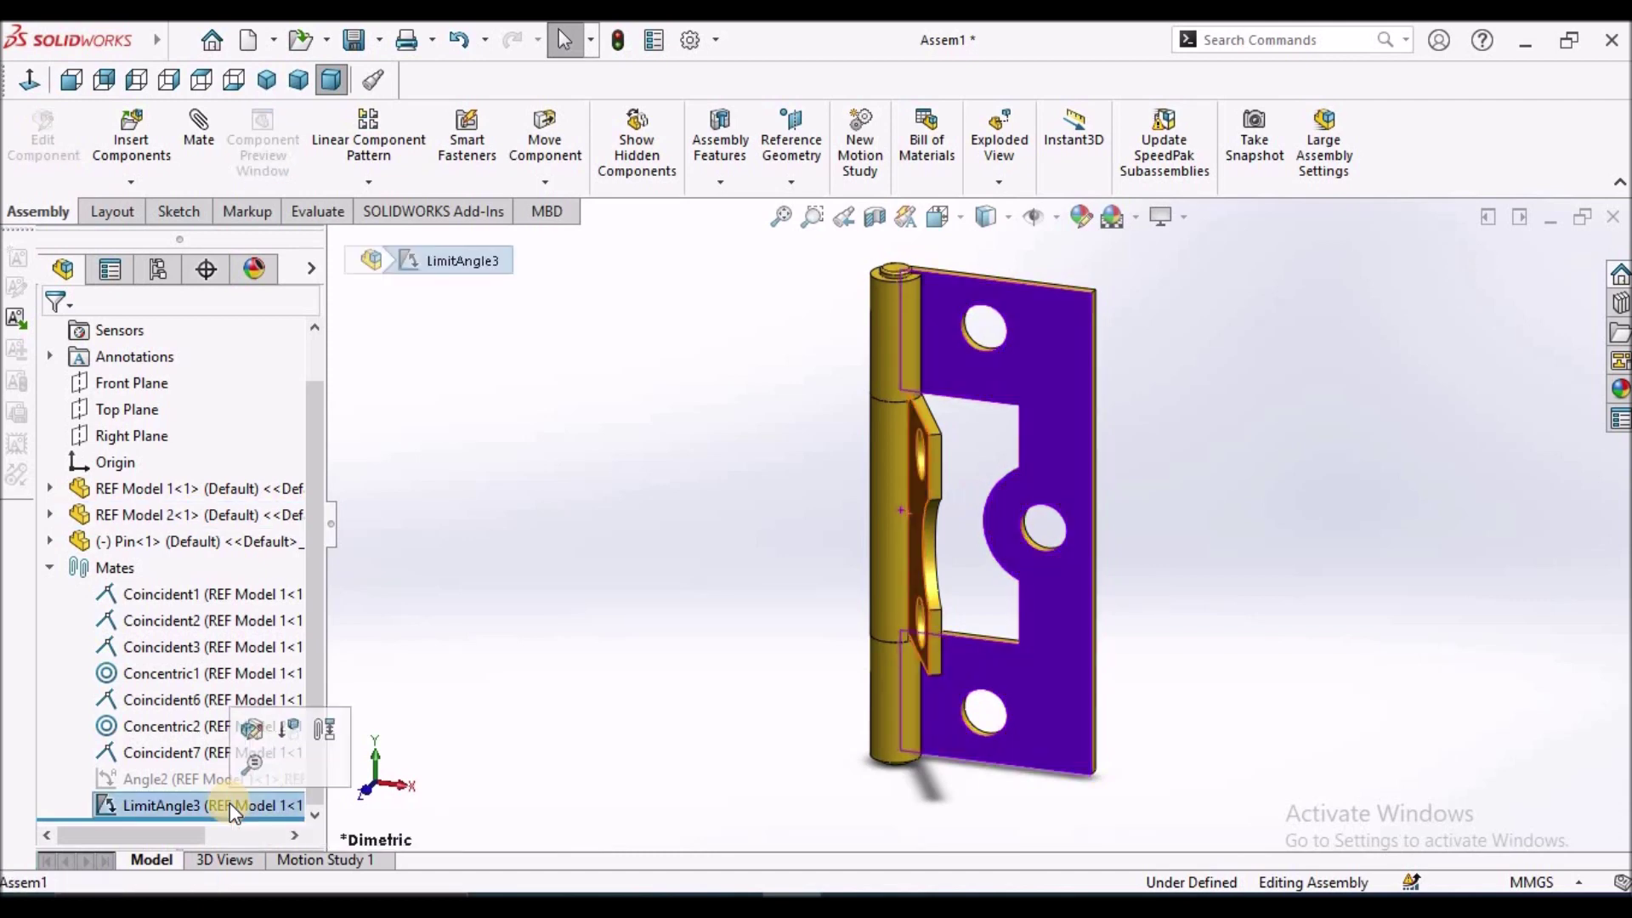
pyautogui.click(261, 723)
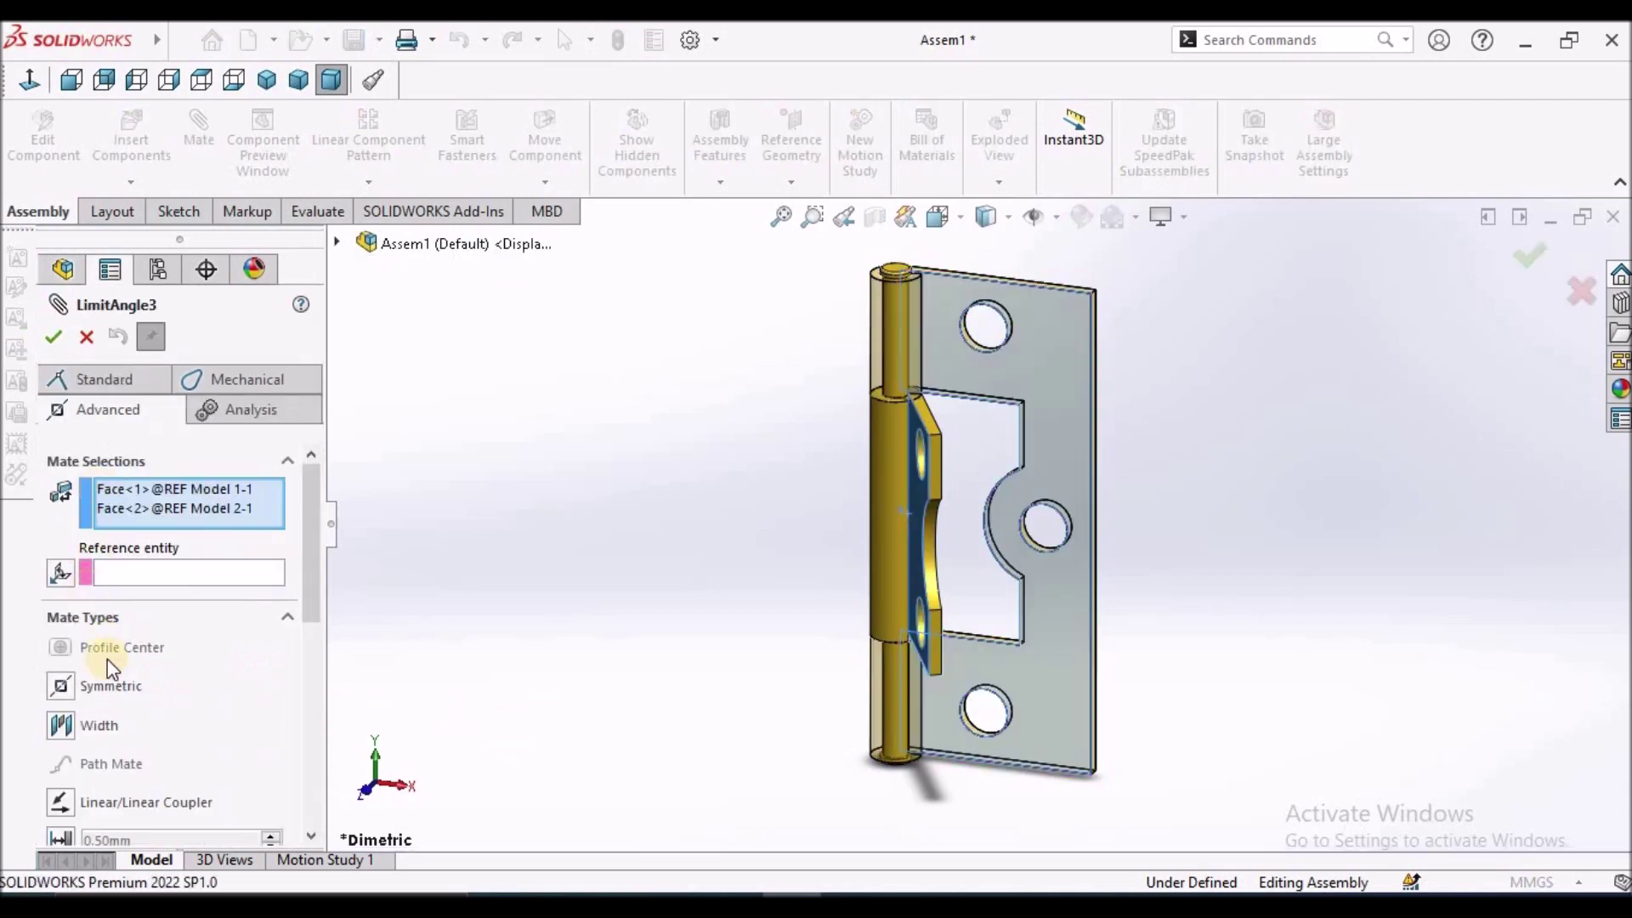
pyautogui.moveTo(314, 595); pyautogui.dragTo(316, 775)
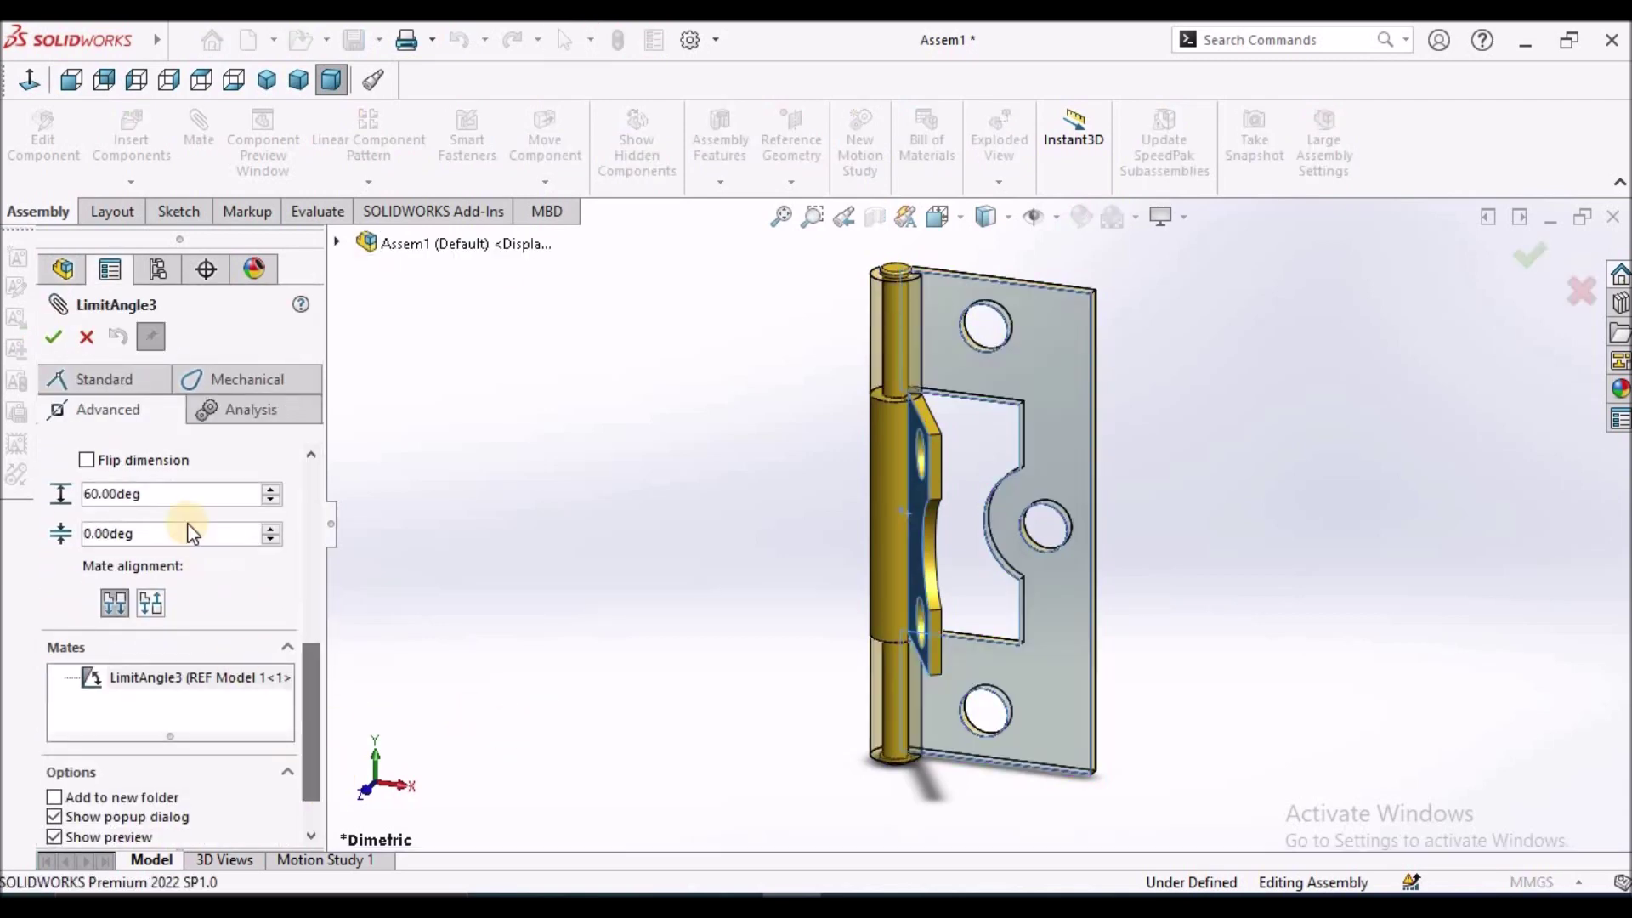
pyautogui.doubleClick(185, 496)
pyautogui.write('90')
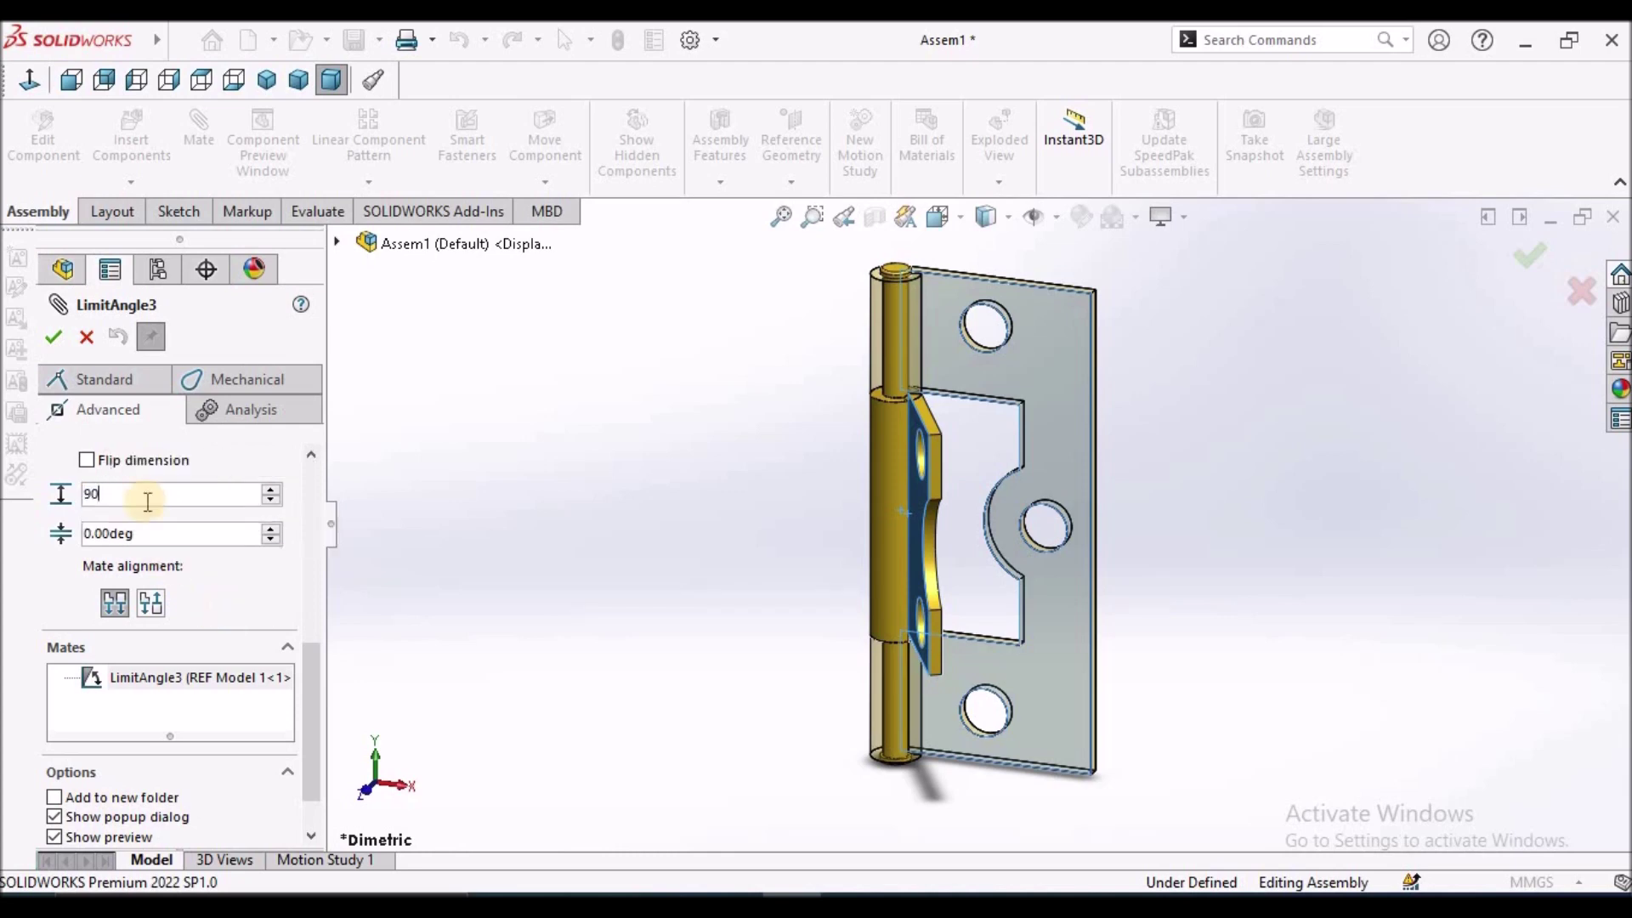
pyautogui.click(141, 544)
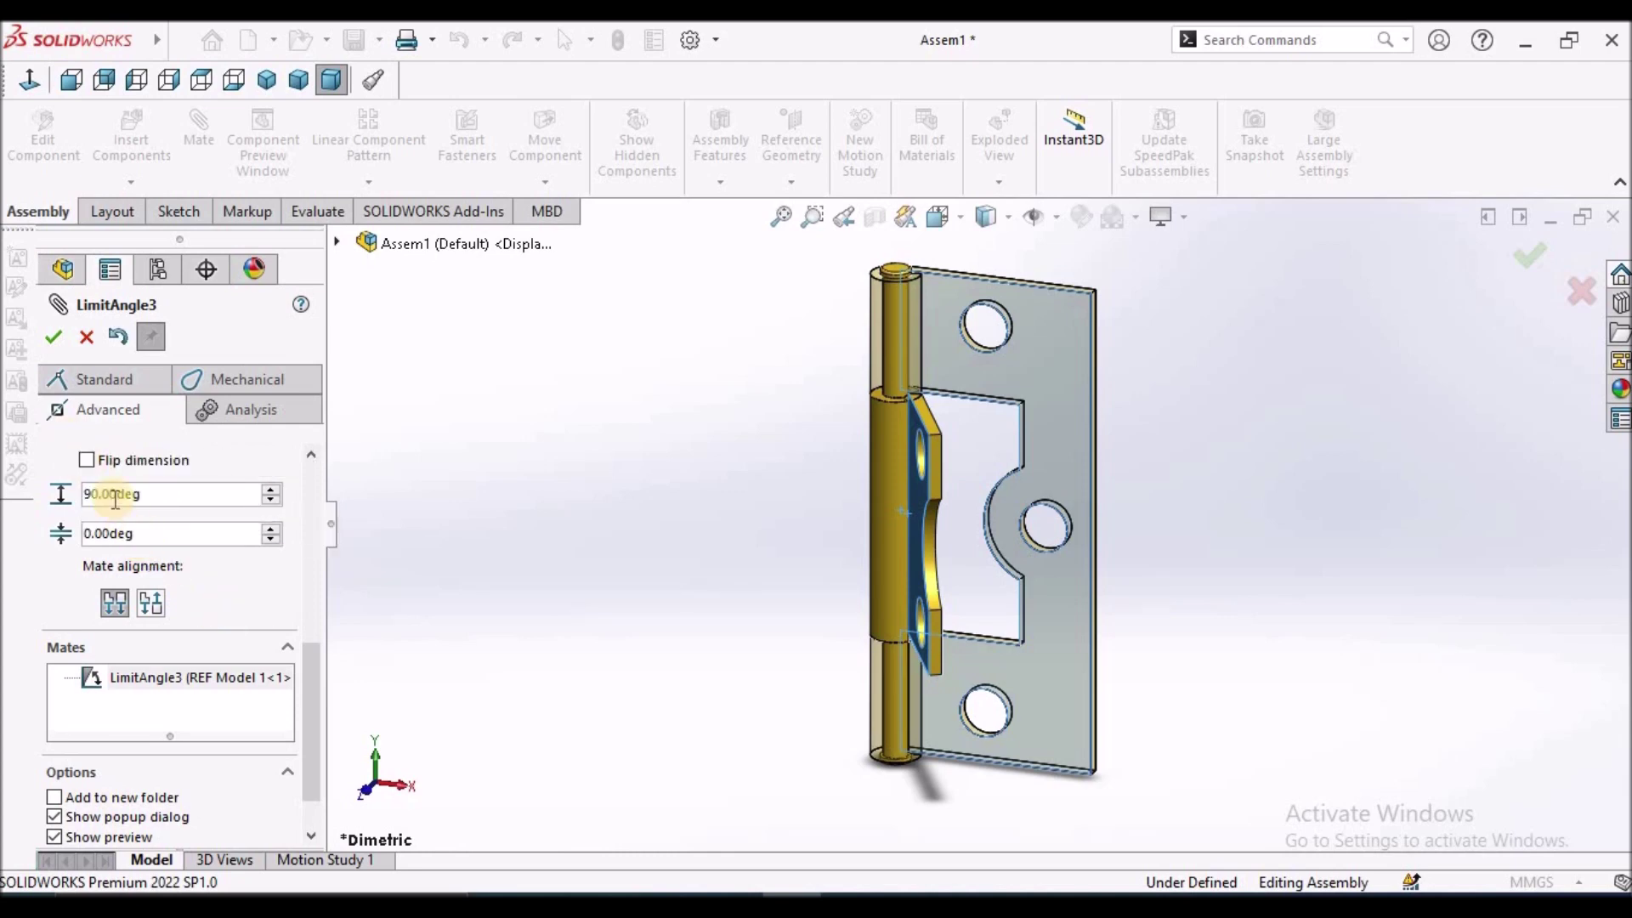
pyautogui.click(53, 337)
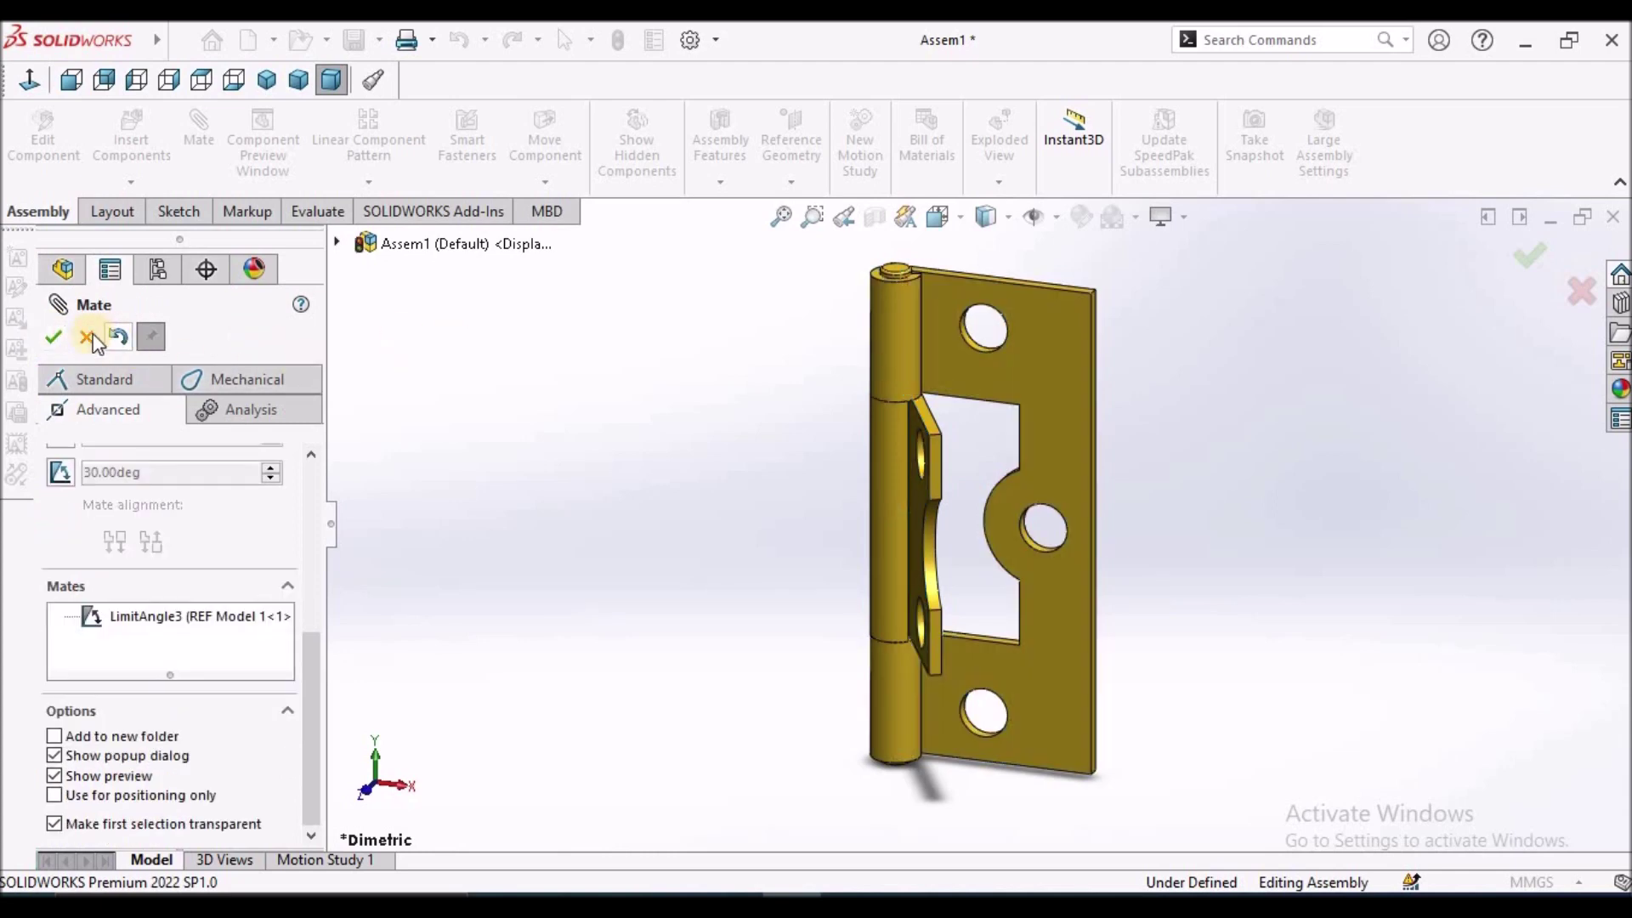
# Swing the leaf closed and open to its 90° stop, check it in Top view, then return to Dimetric.
pyautogui.click(86, 337)
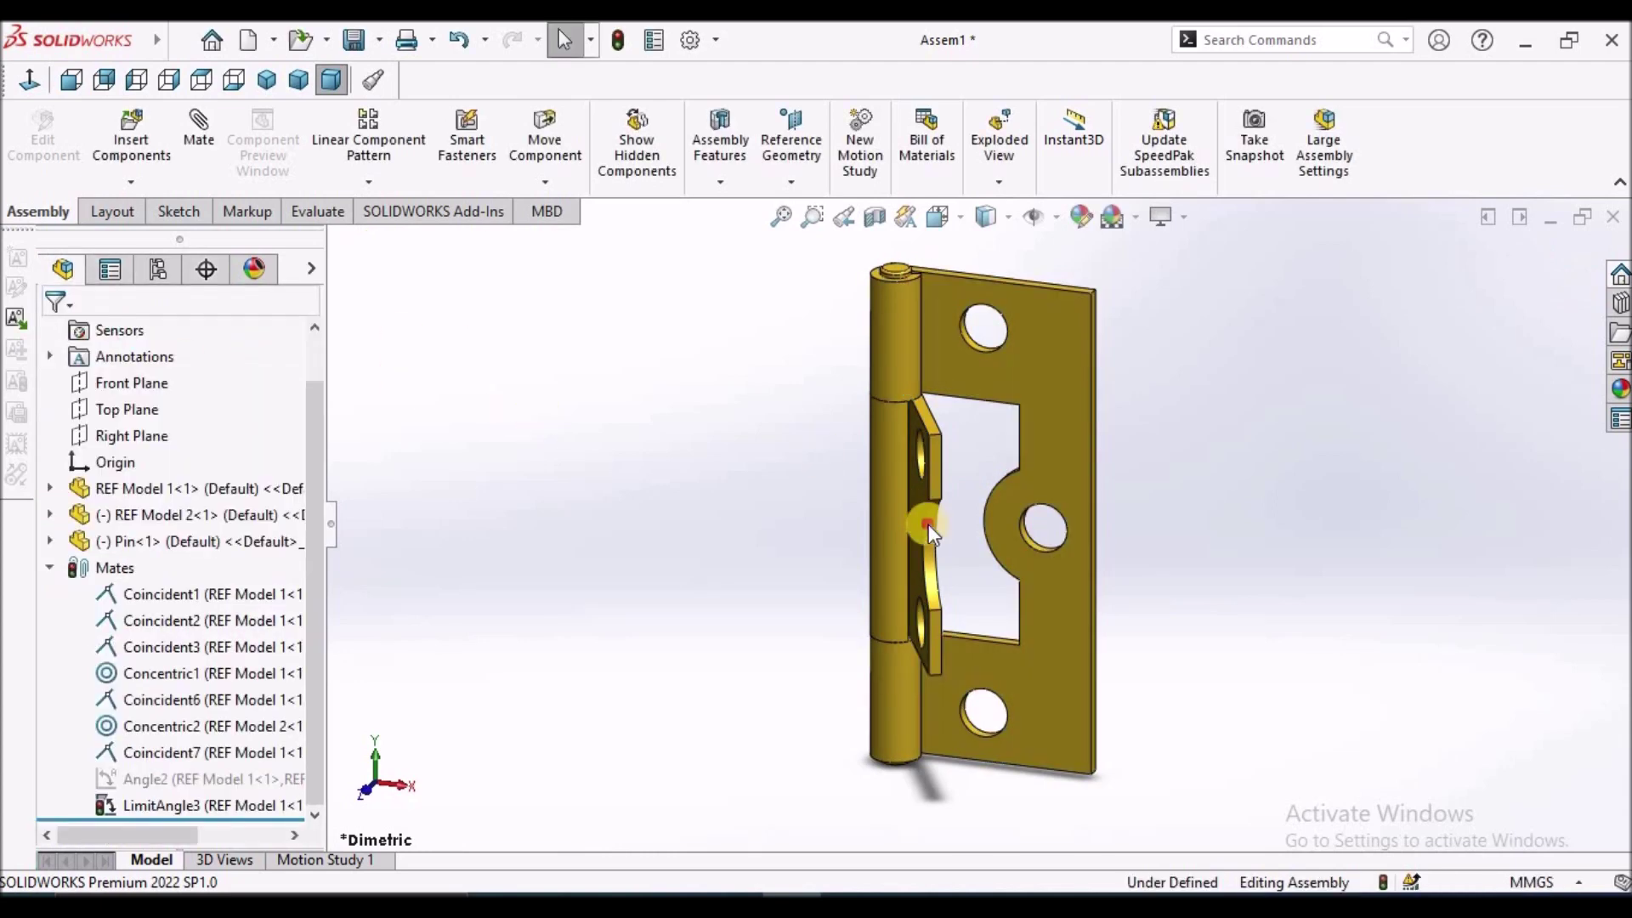
pyautogui.moveTo(928, 523); pyautogui.dragTo(1048, 500)
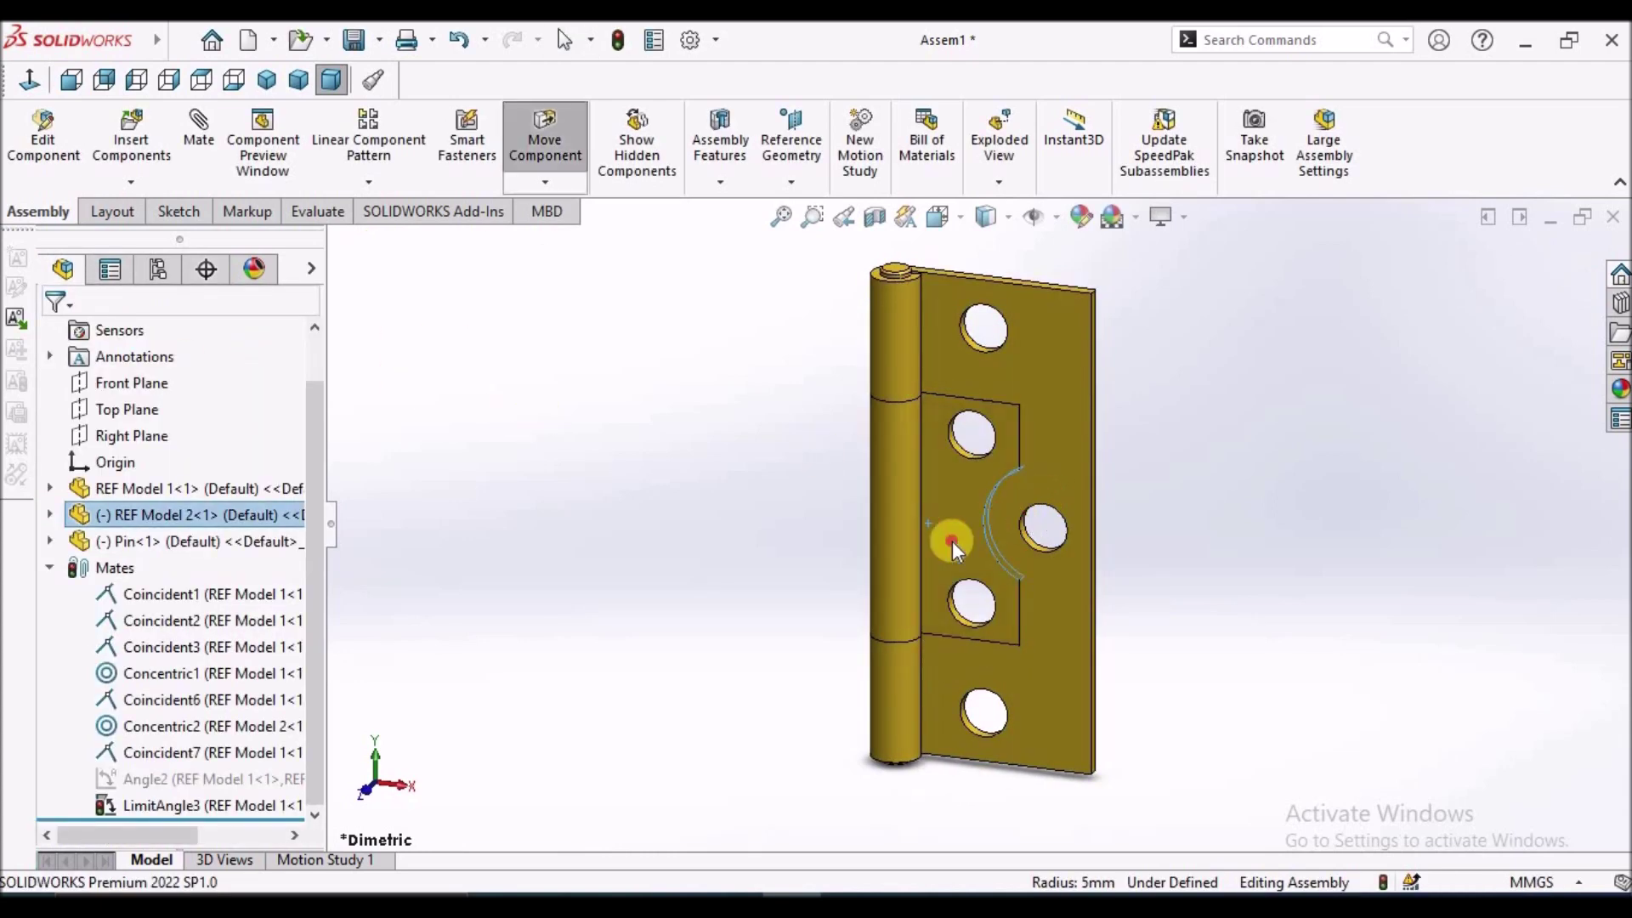
pyautogui.moveTo(952, 541); pyautogui.dragTo(969, 459)
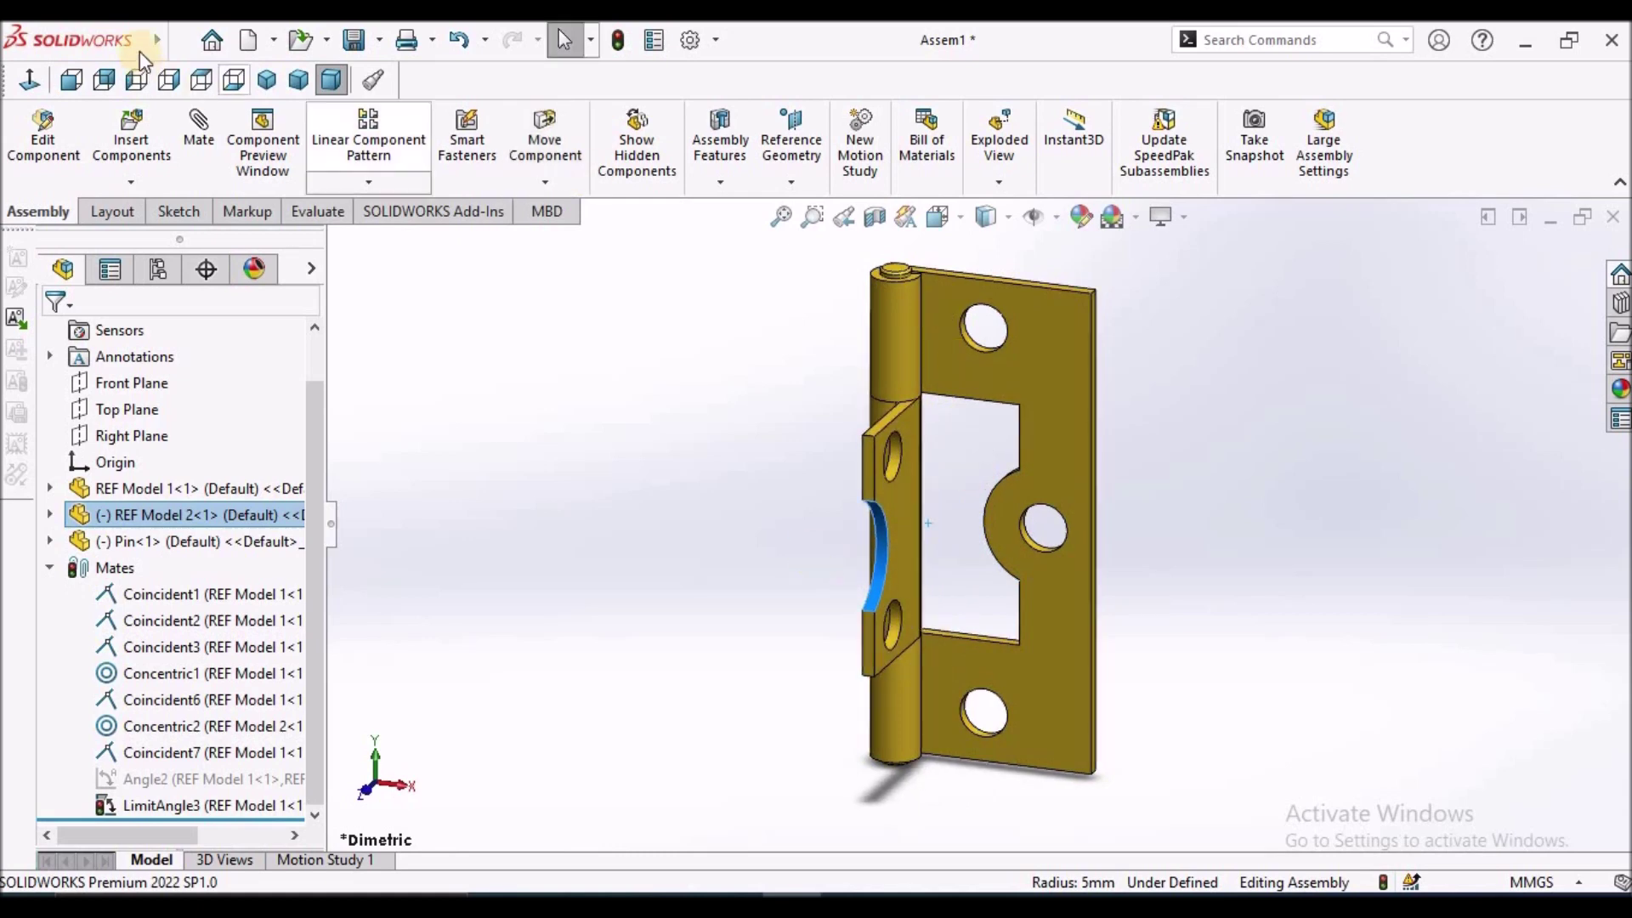
pyautogui.click(201, 81)
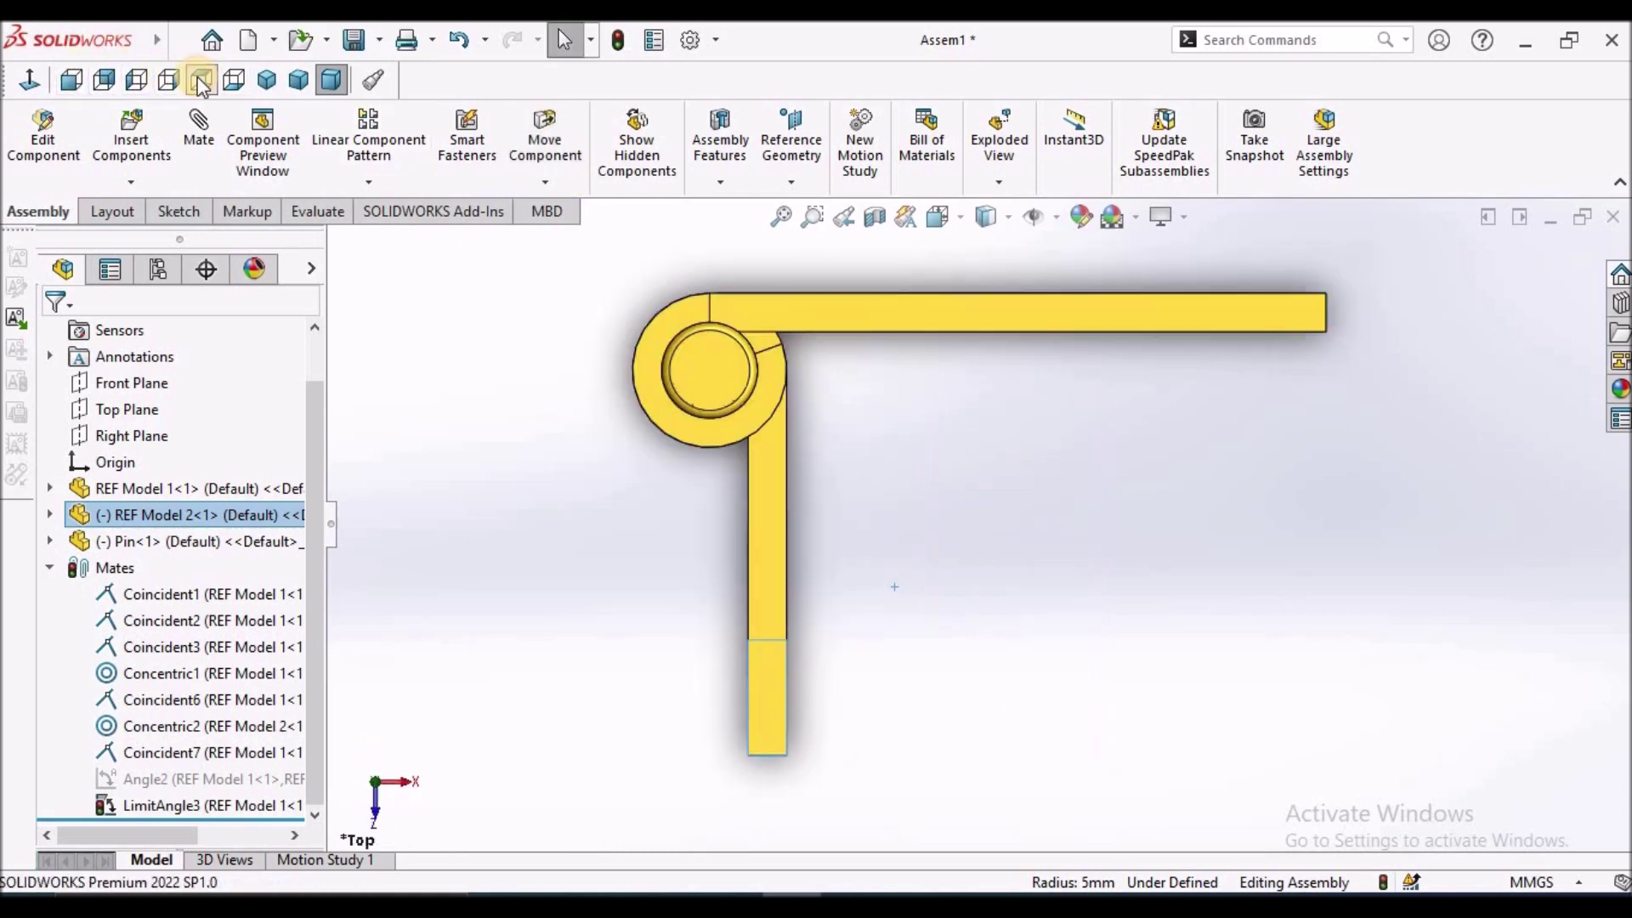
pyautogui.moveTo(802, 536); pyautogui.dragTo(751, 580)
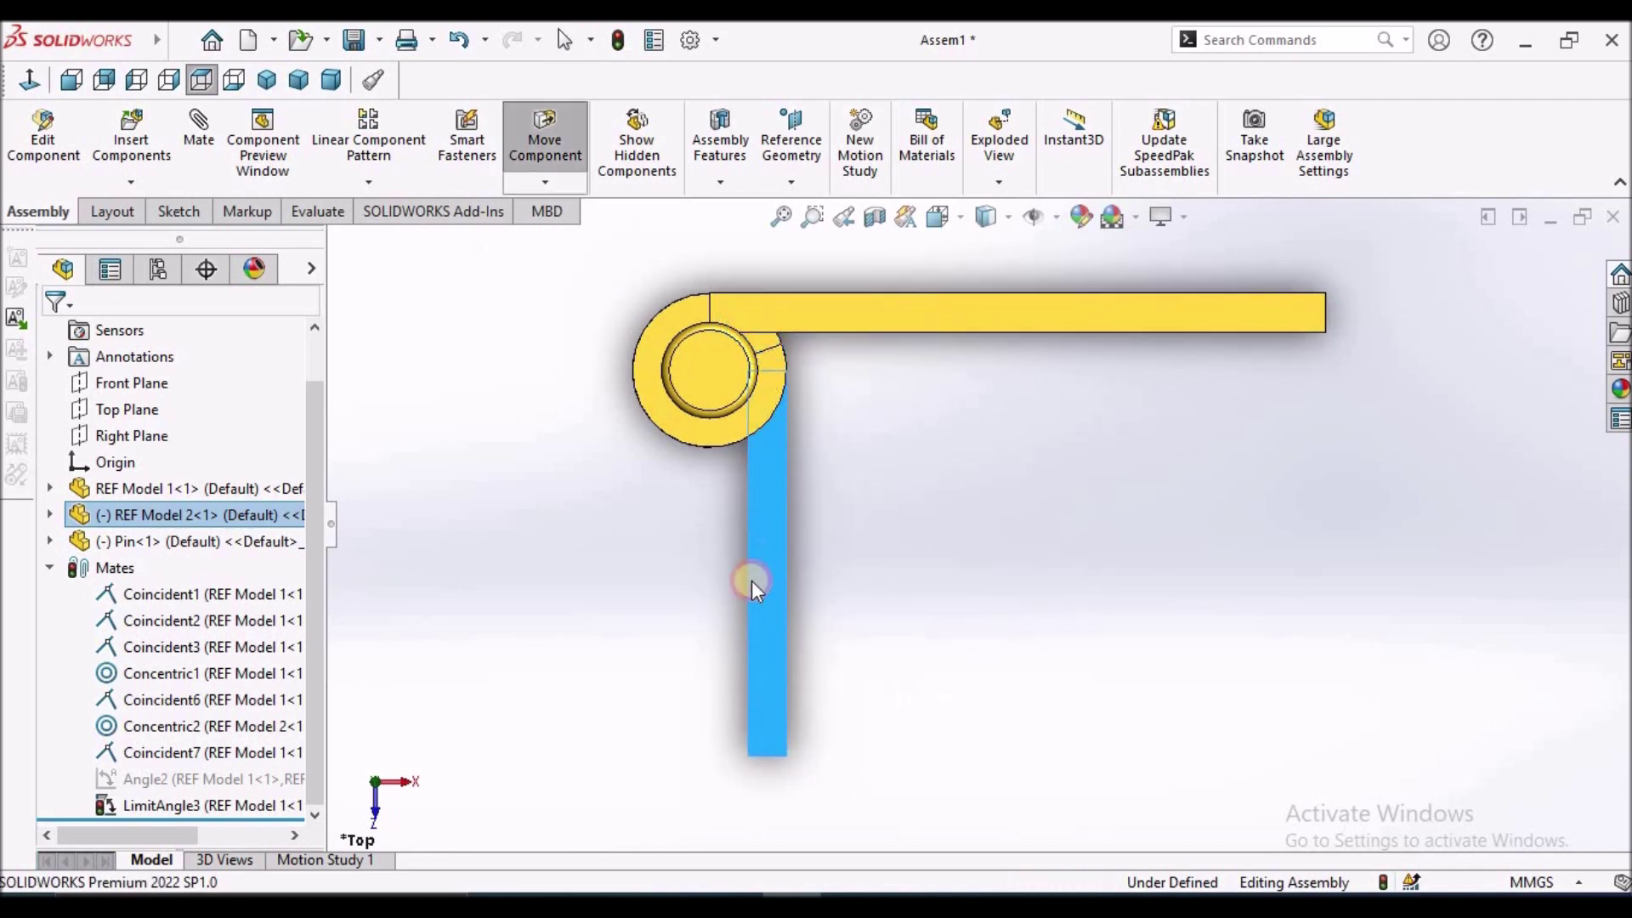
pyautogui.click(335, 82)
pyautogui.click(1264, 503)
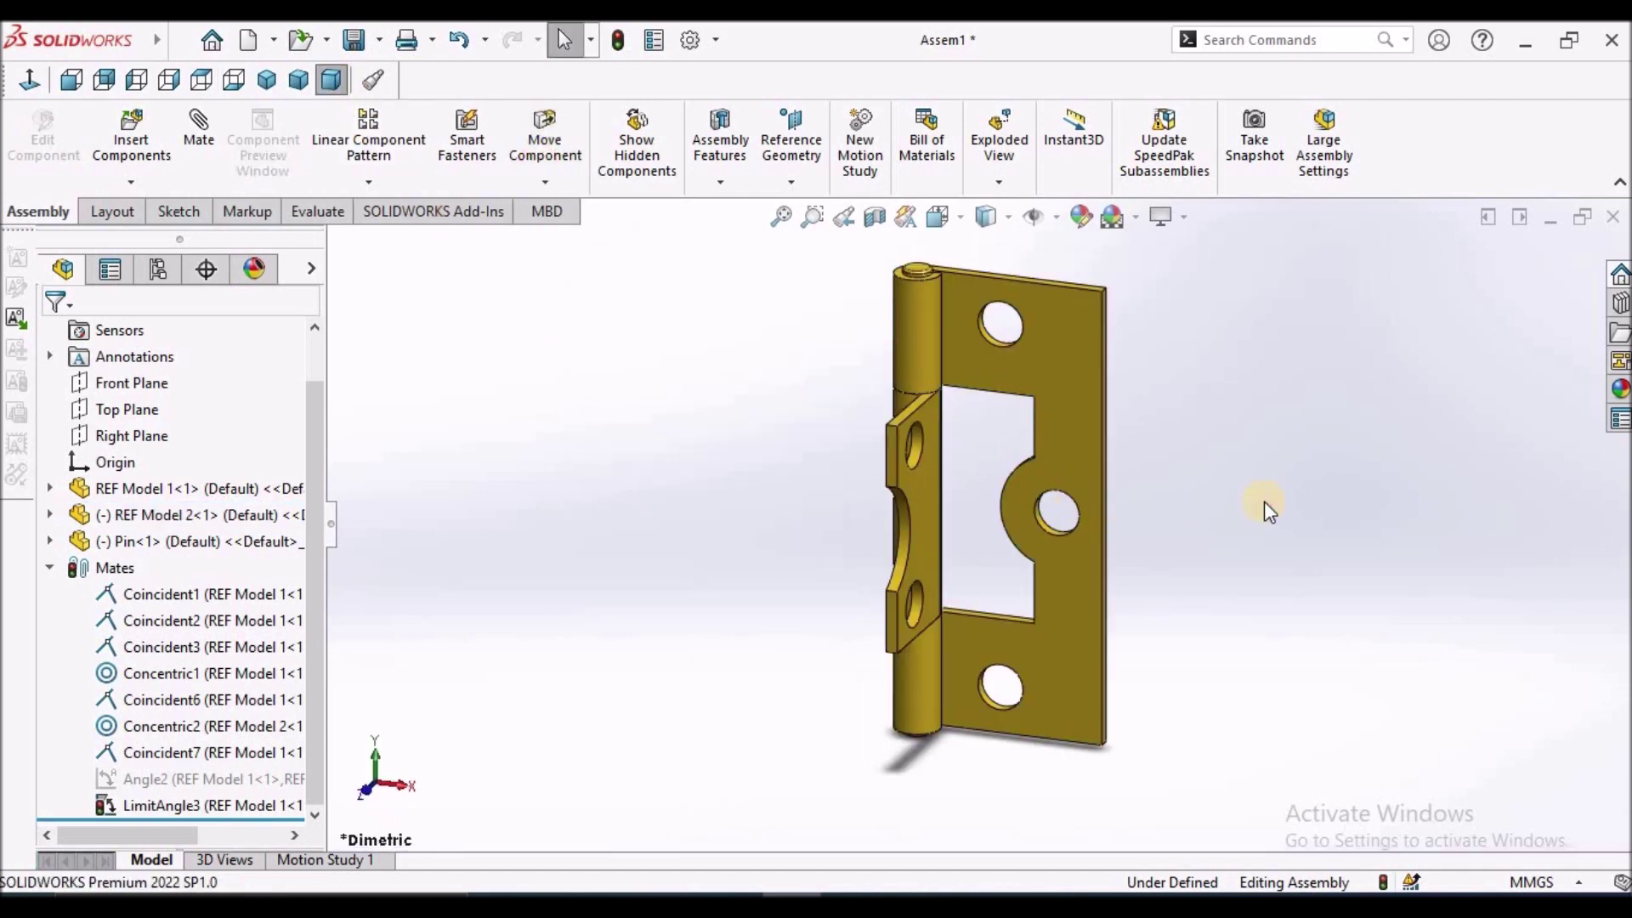